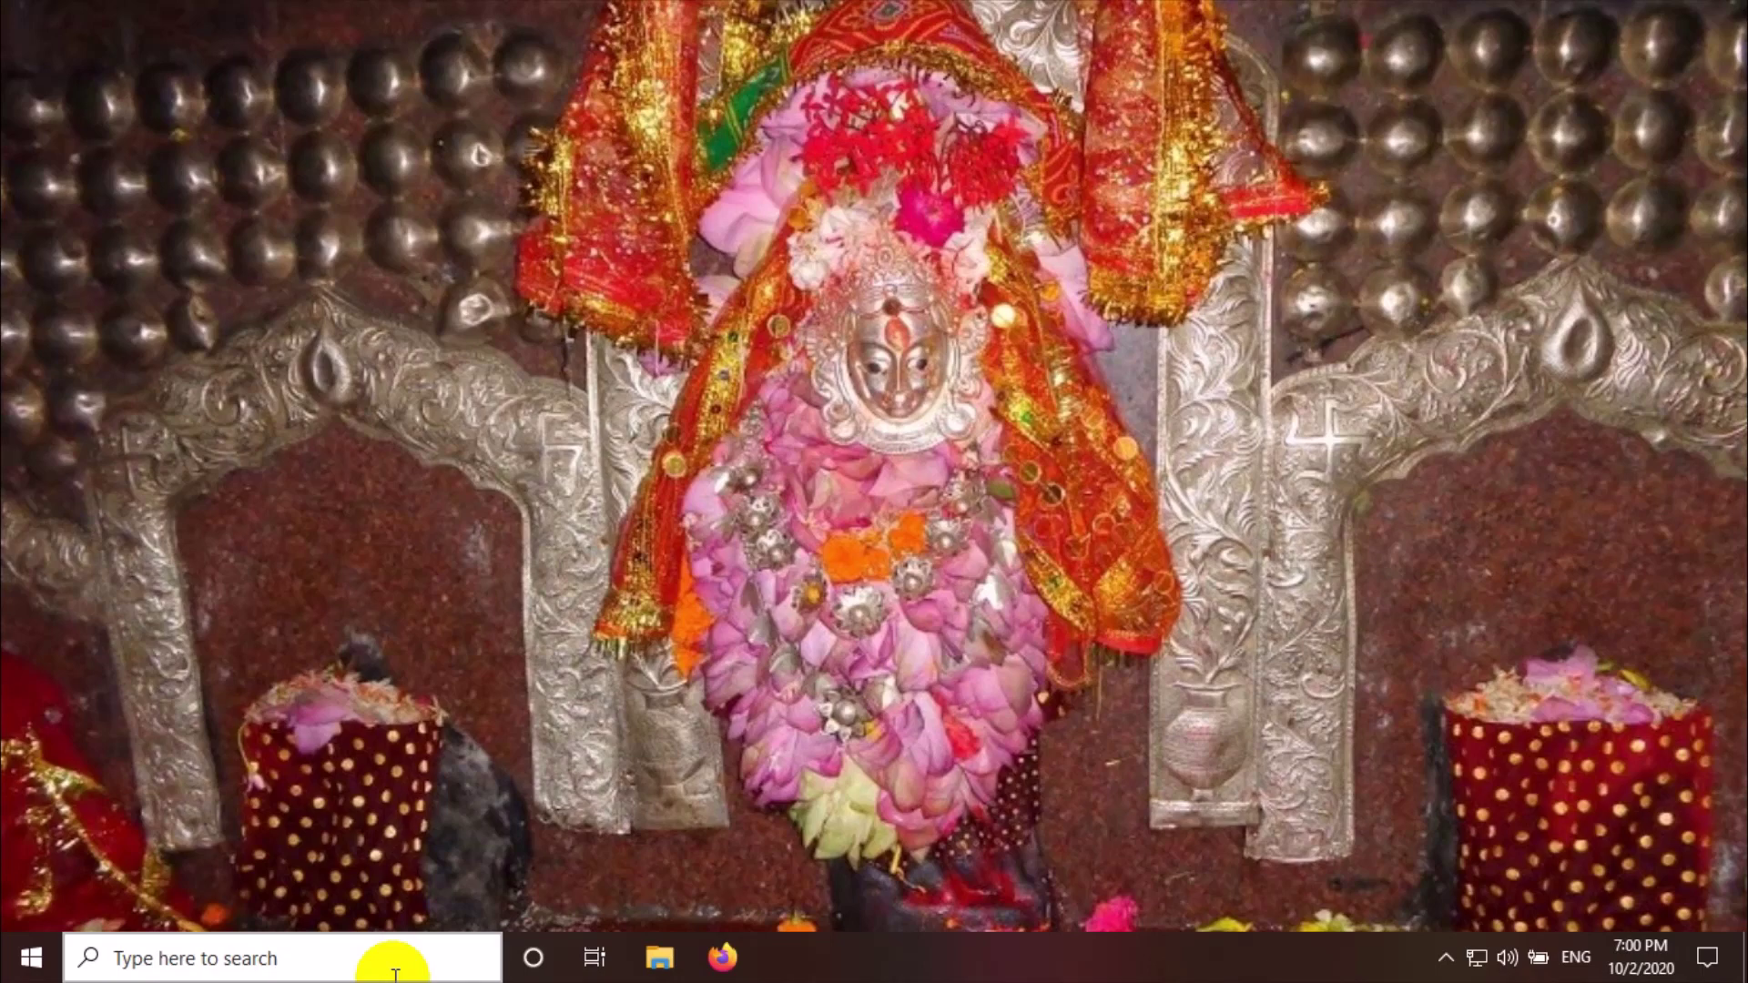
Search Windows for 'chrome' and launch Google Chrome from Best match
left_click(386, 961)
left_click(386, 956)
type("ch")
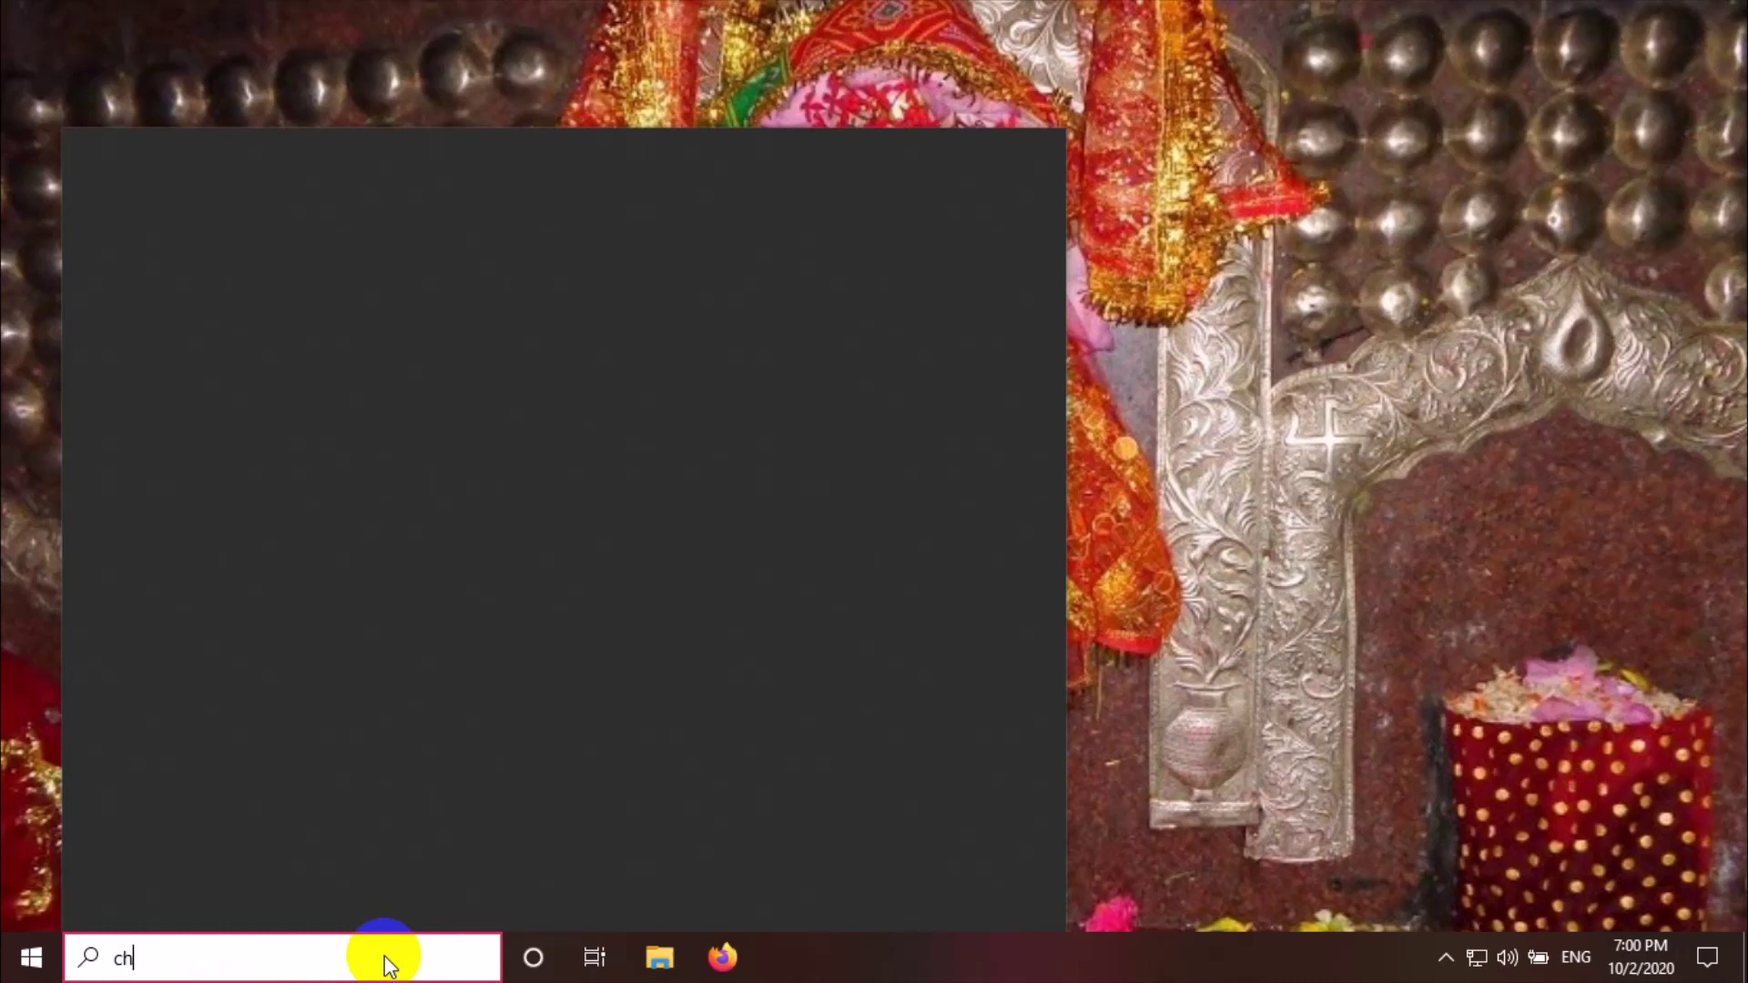
type("rome")
left_click(388, 958)
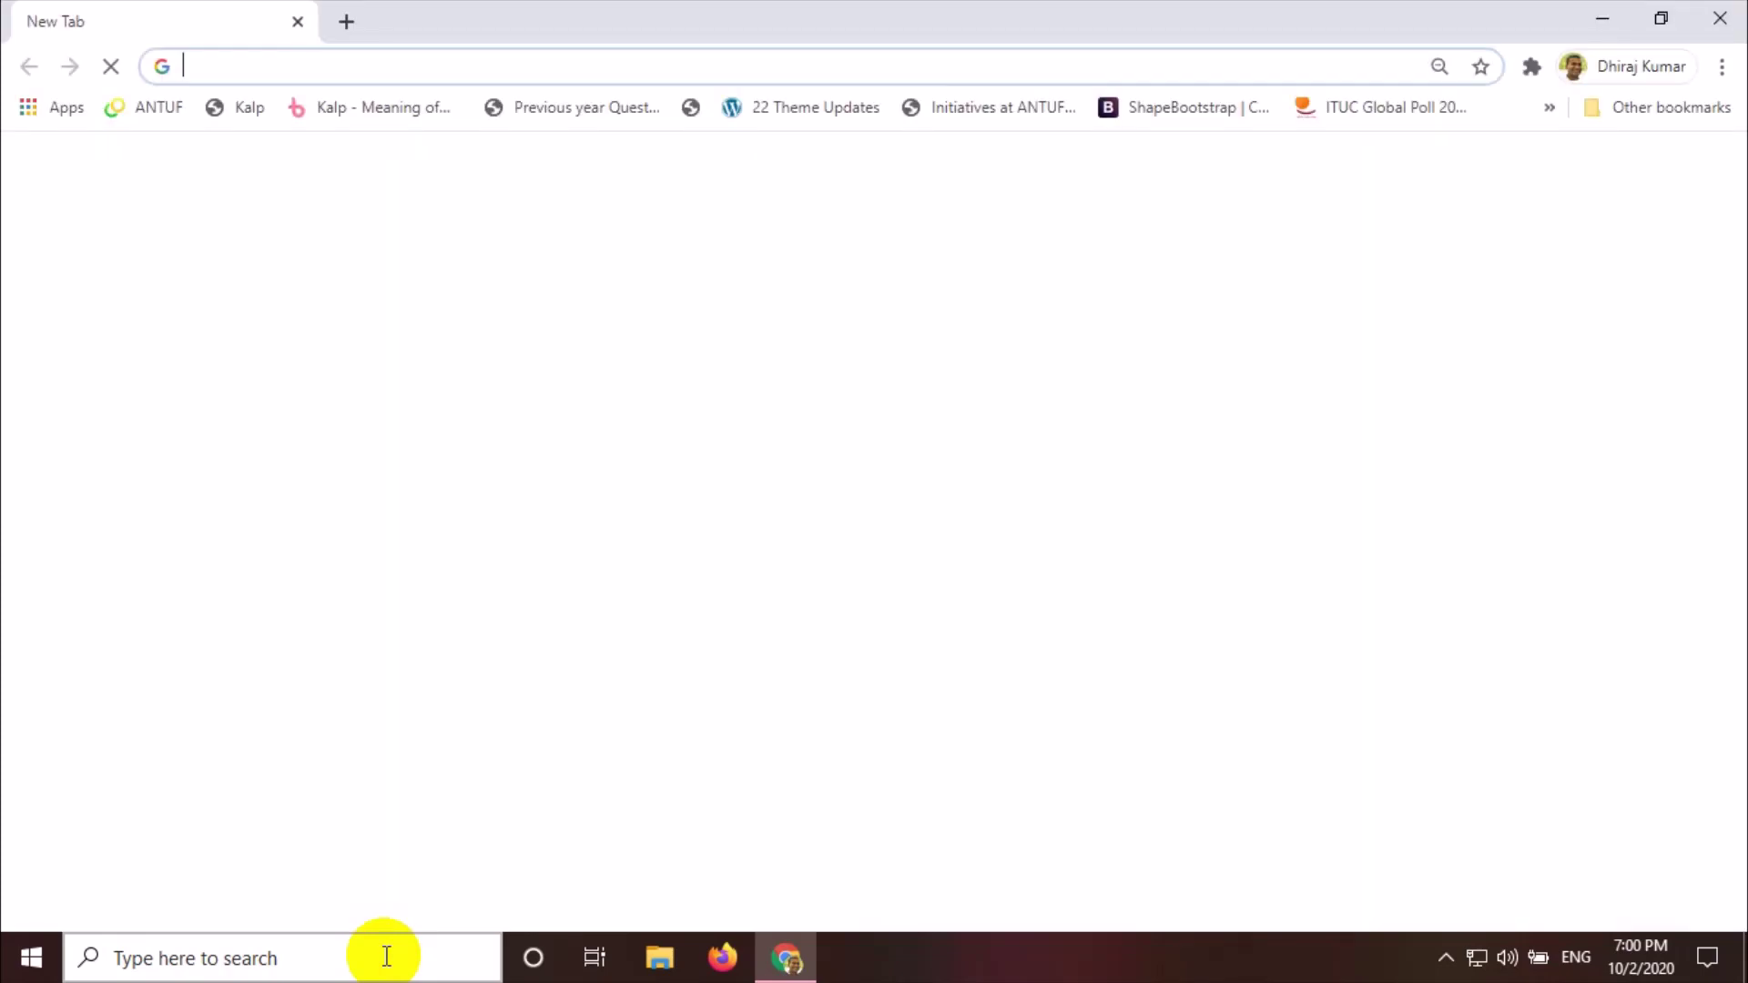
Run a Google search for 'Oracle 11g XE R2' from the Chrome address bar
left_click(341, 73)
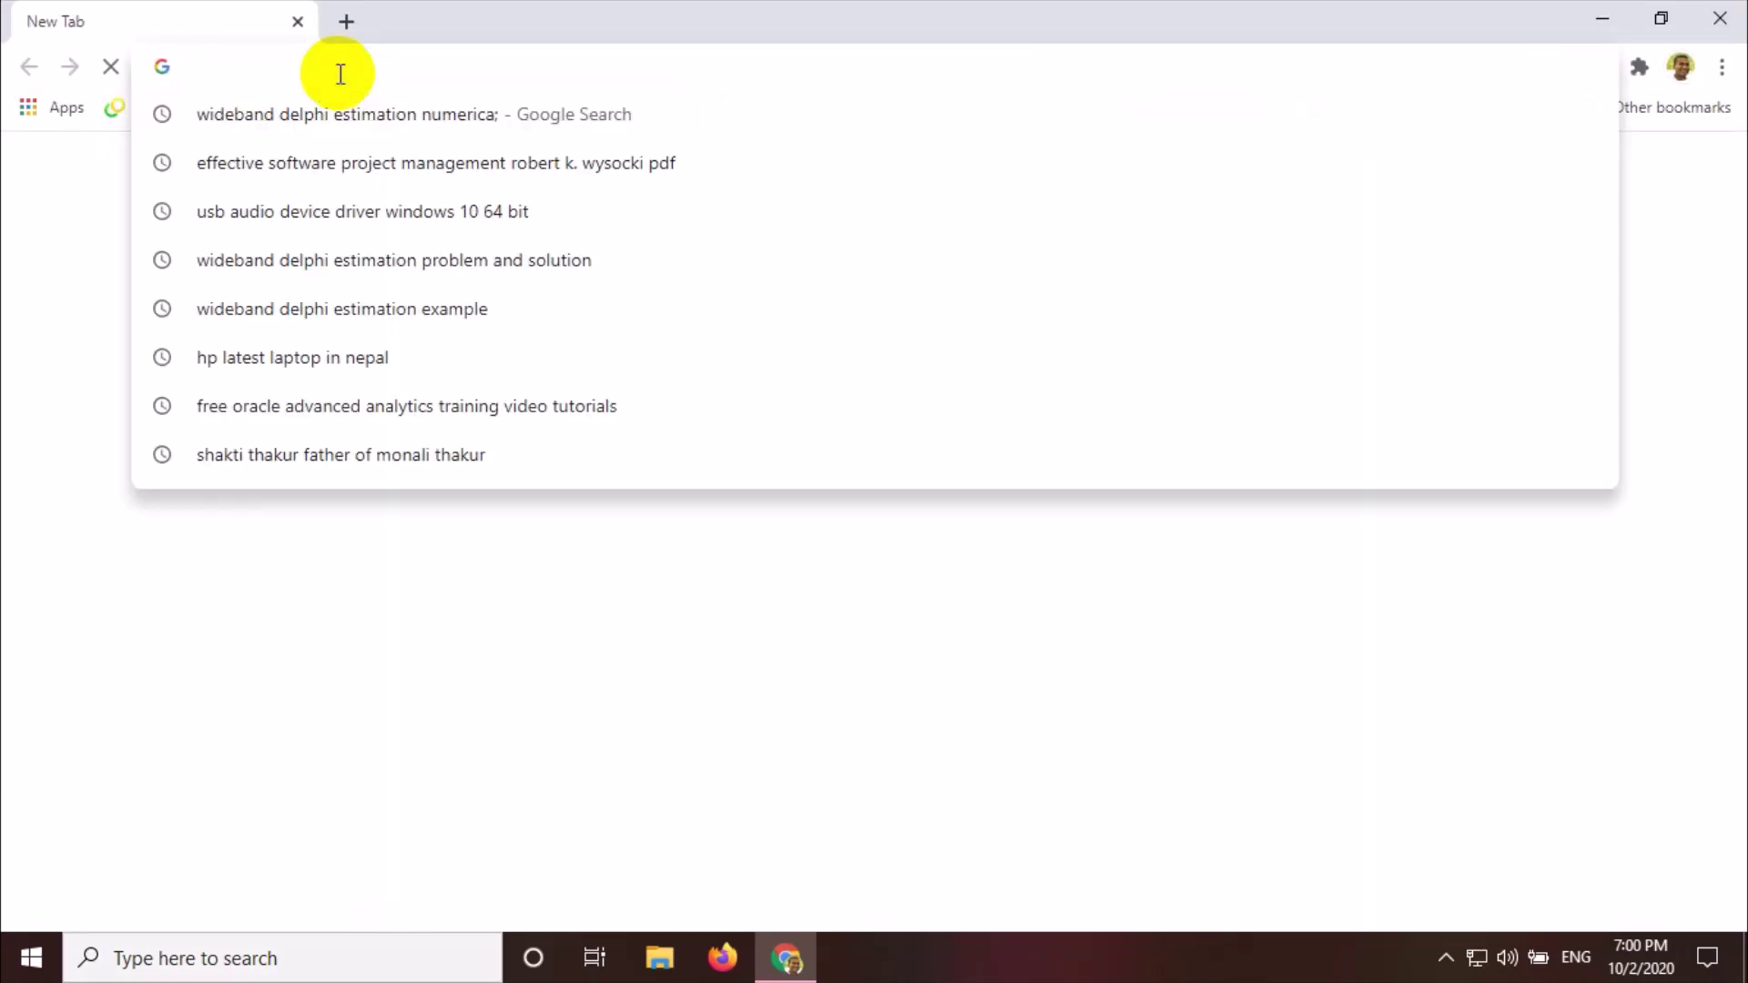
type("Oracle ")
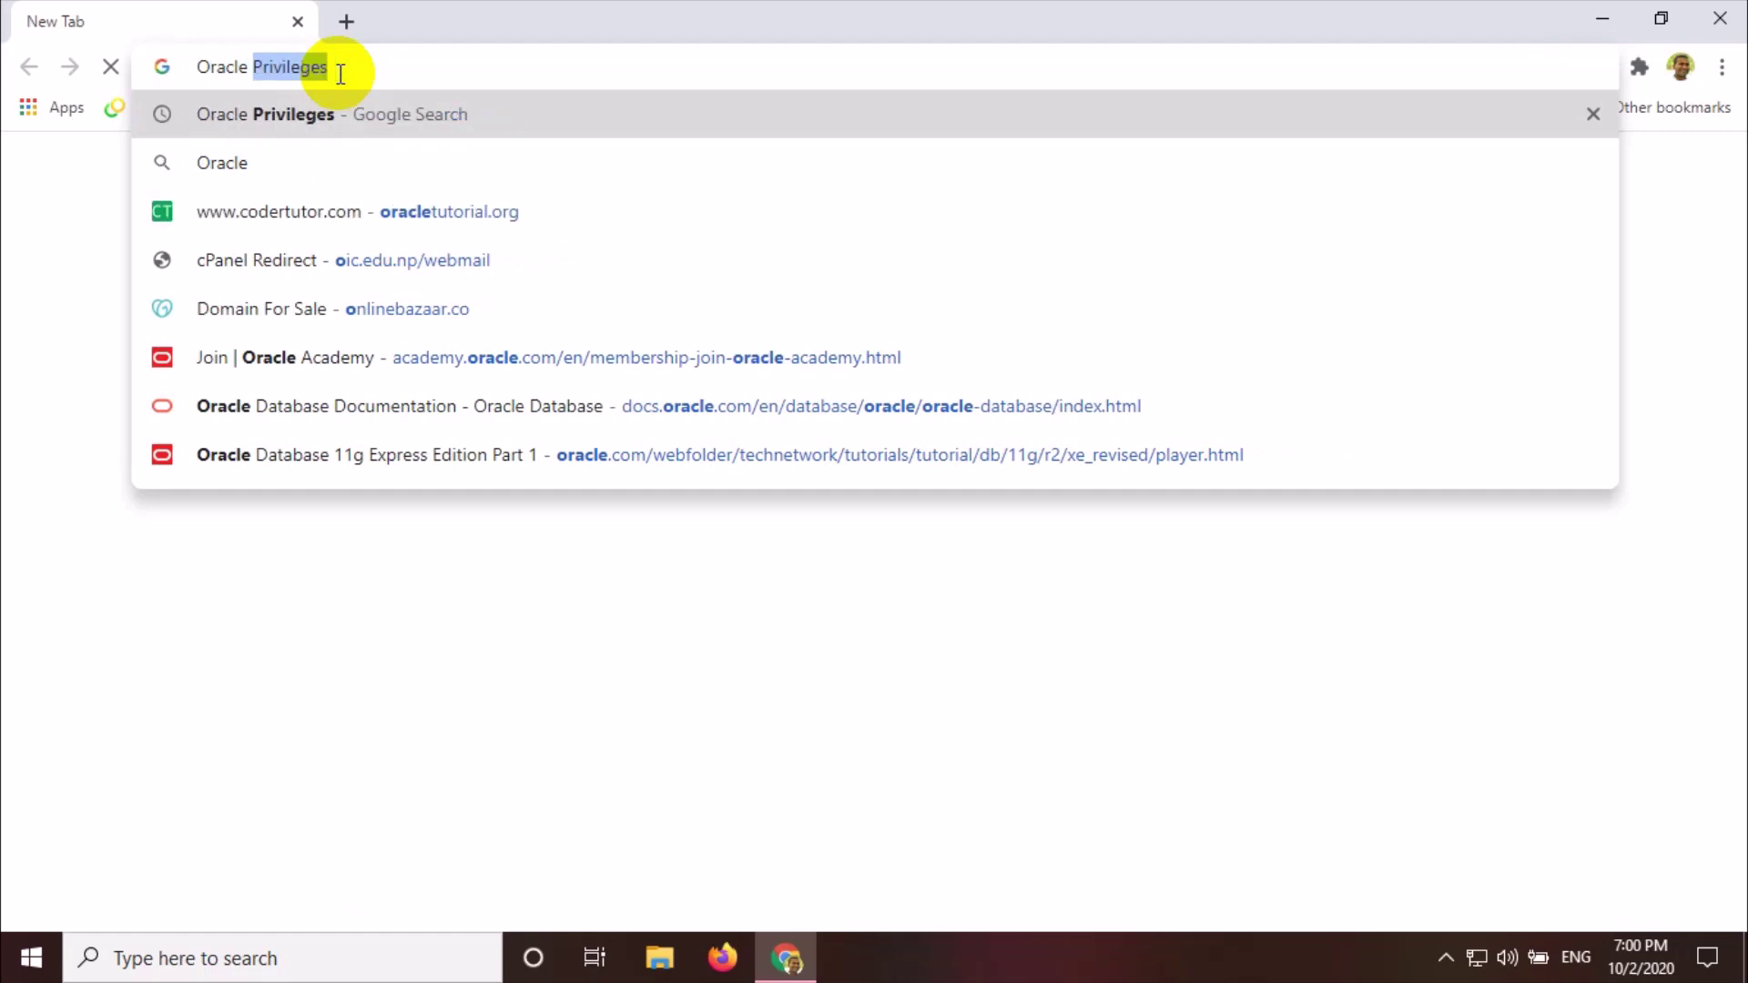
type("1")
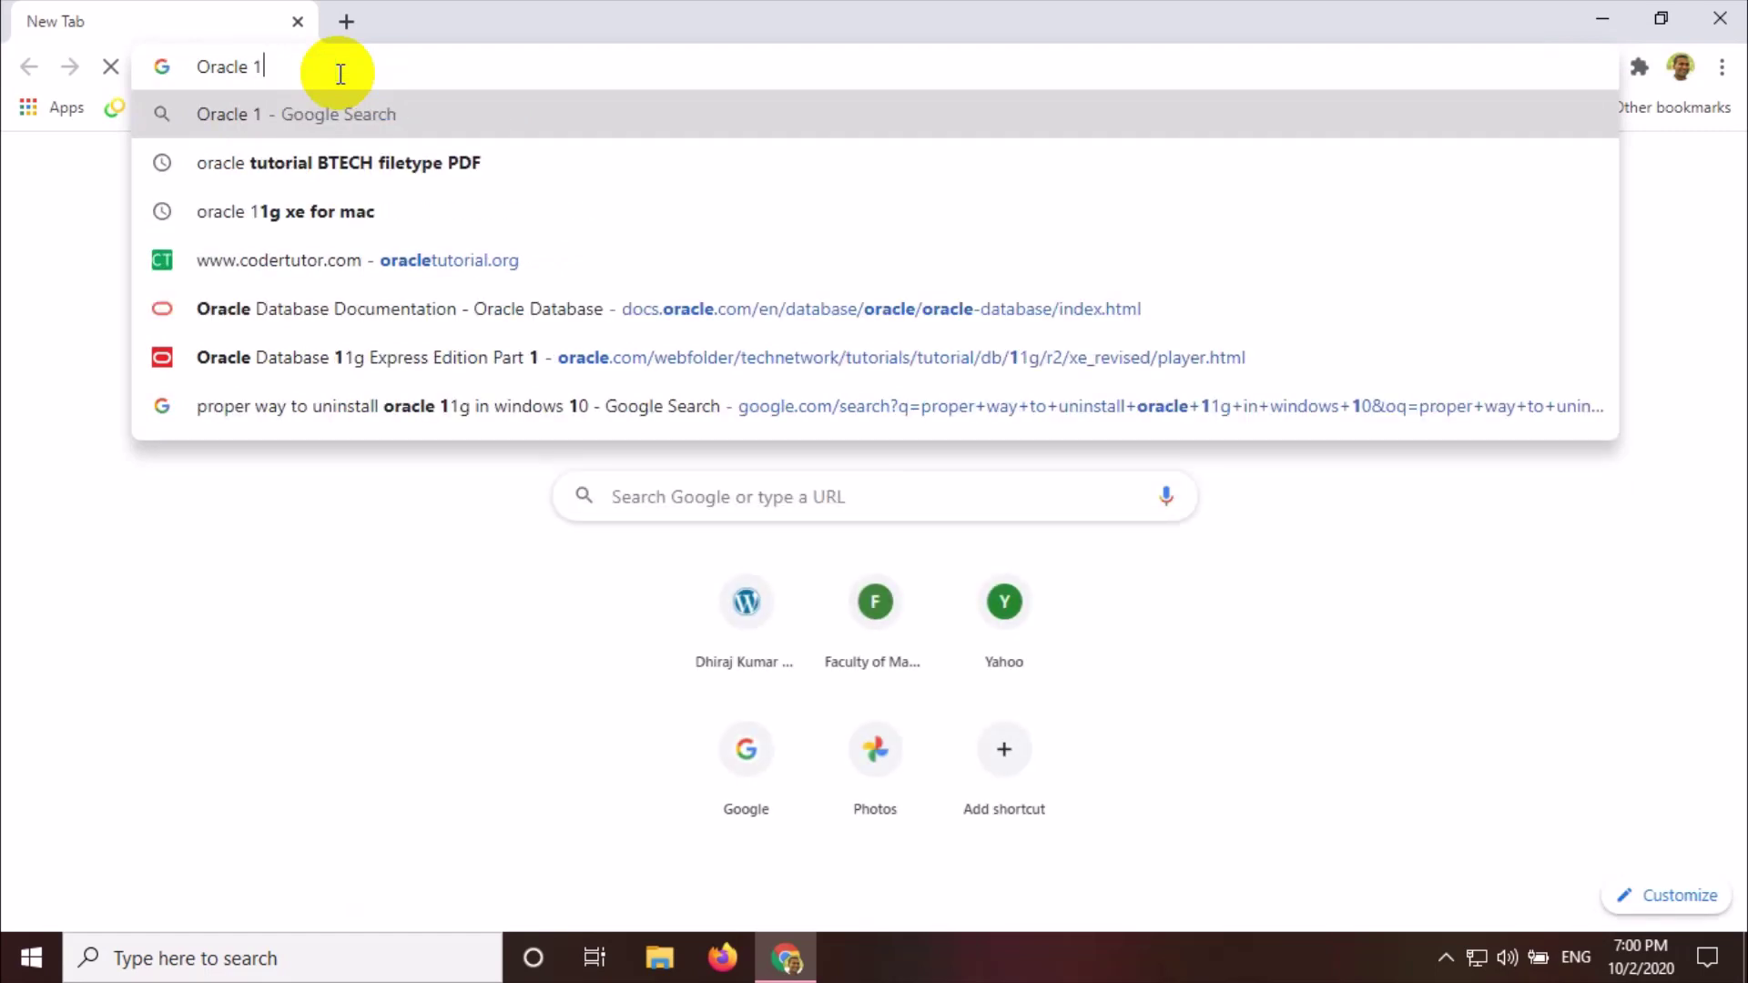
type("1g ")
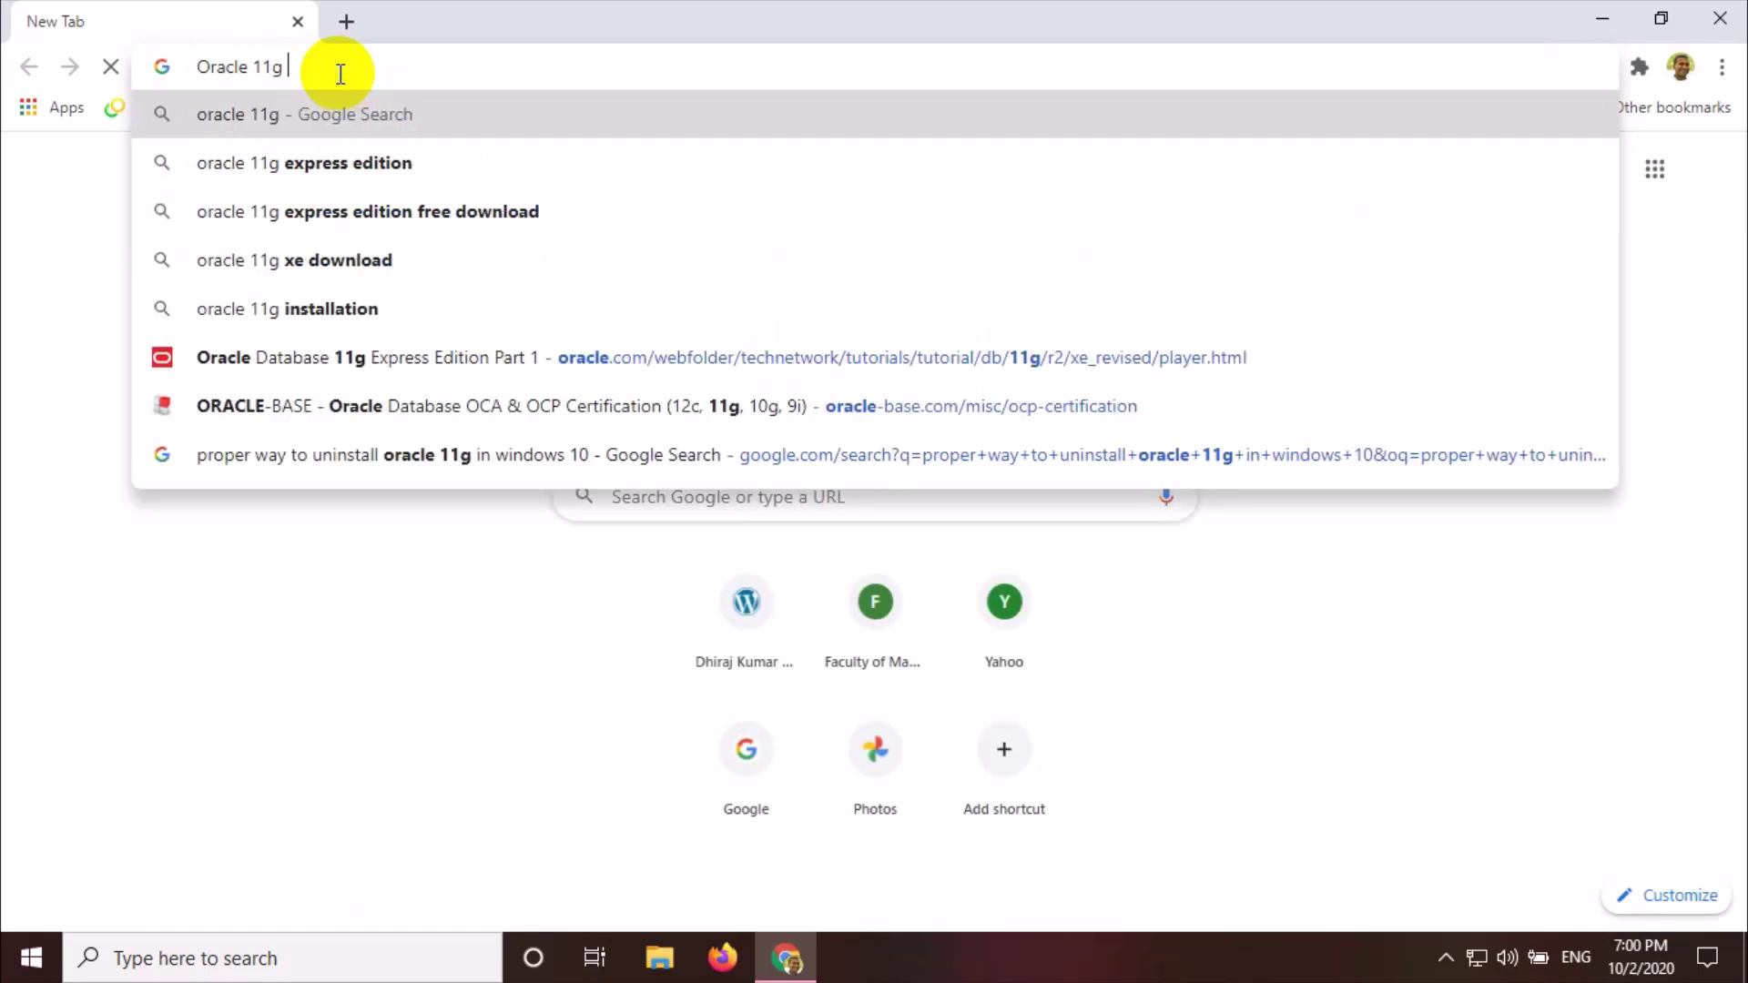
type("XE ")
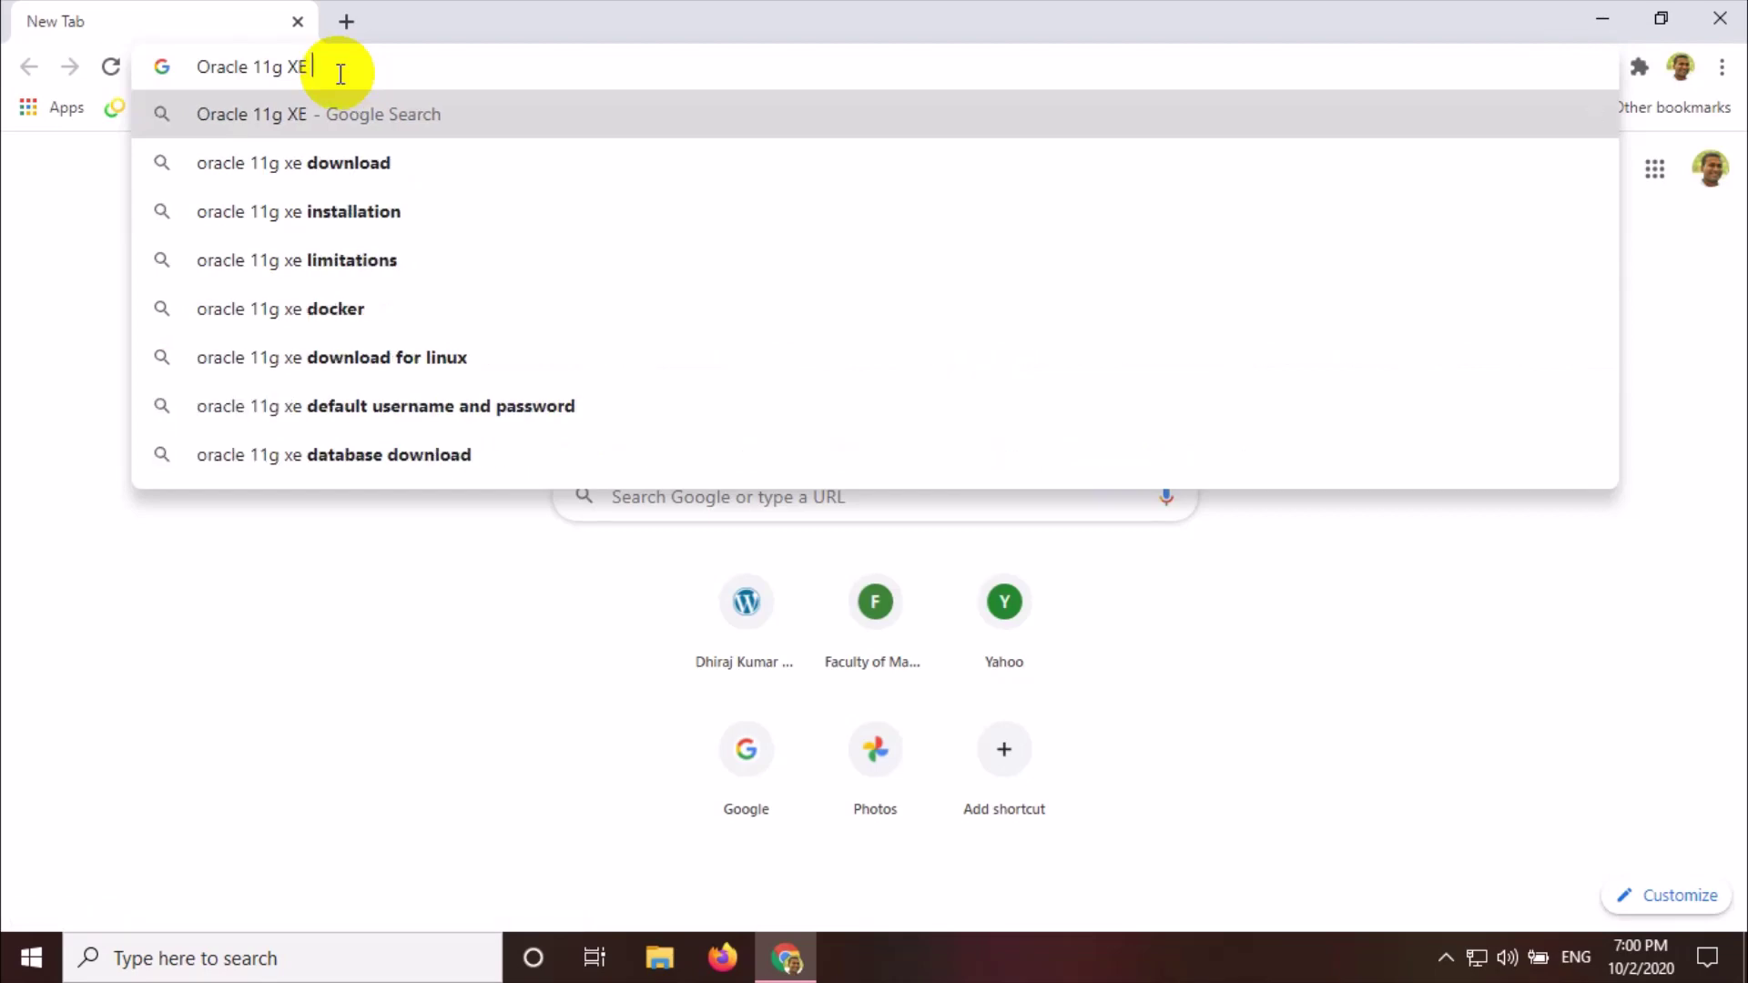
type("R2")
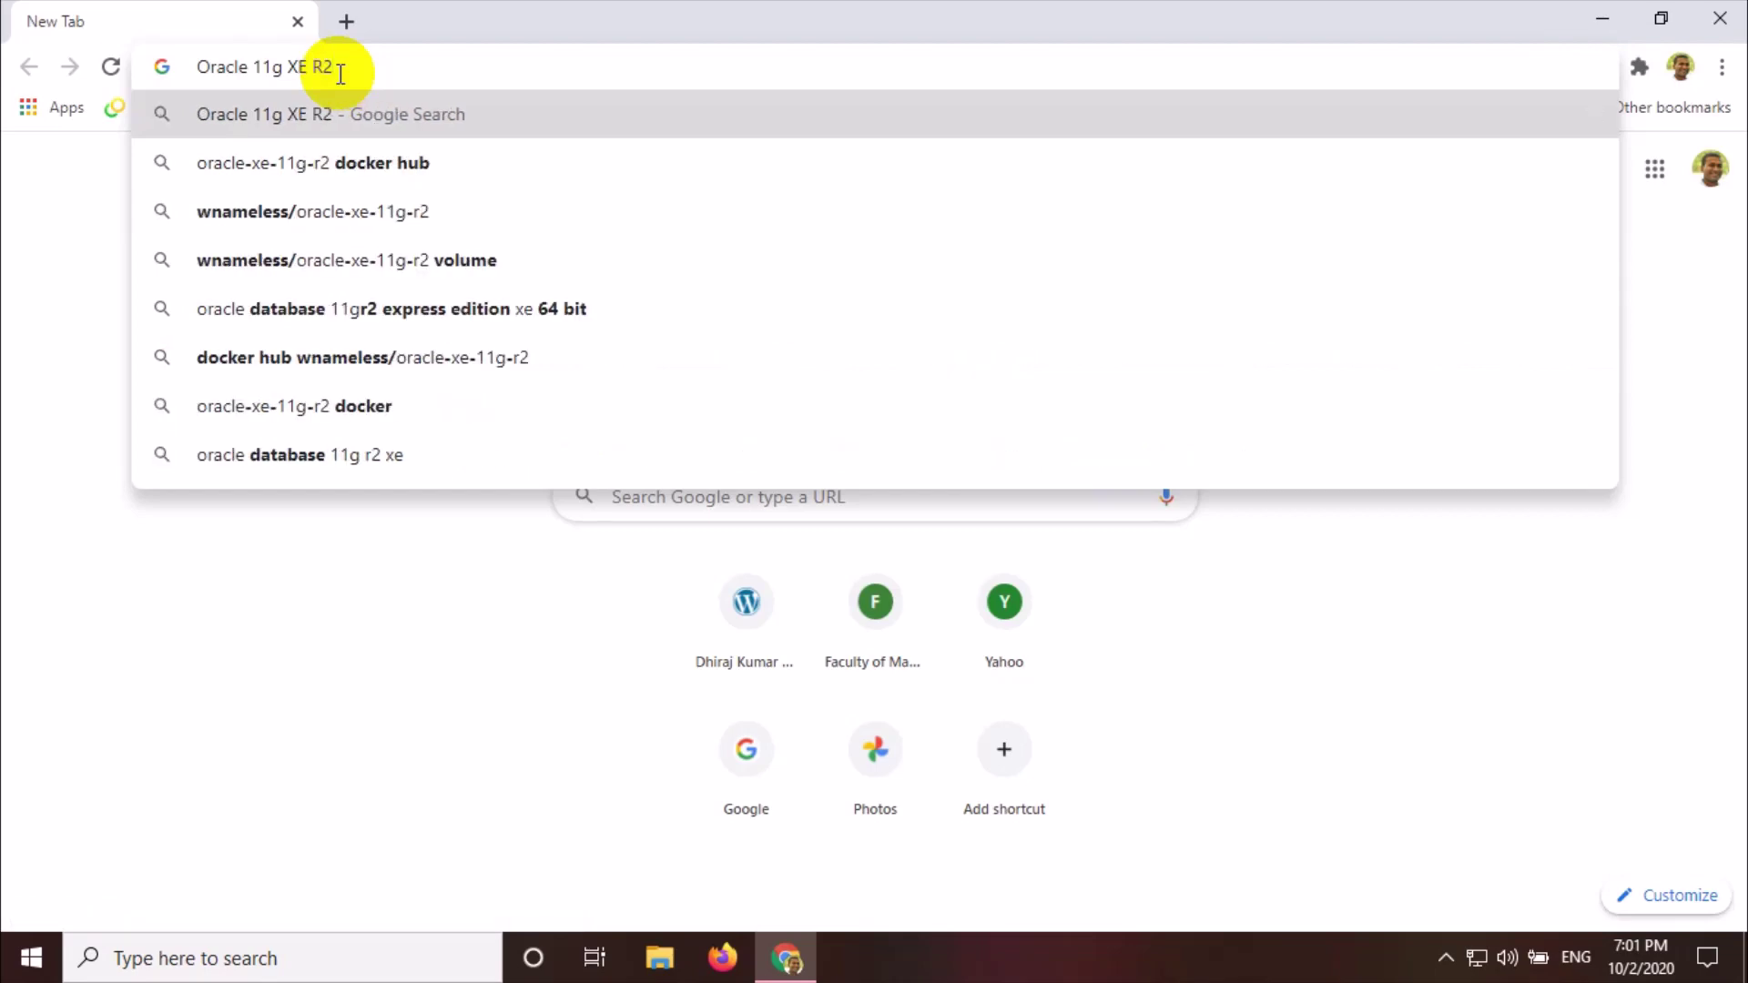
key("Return")
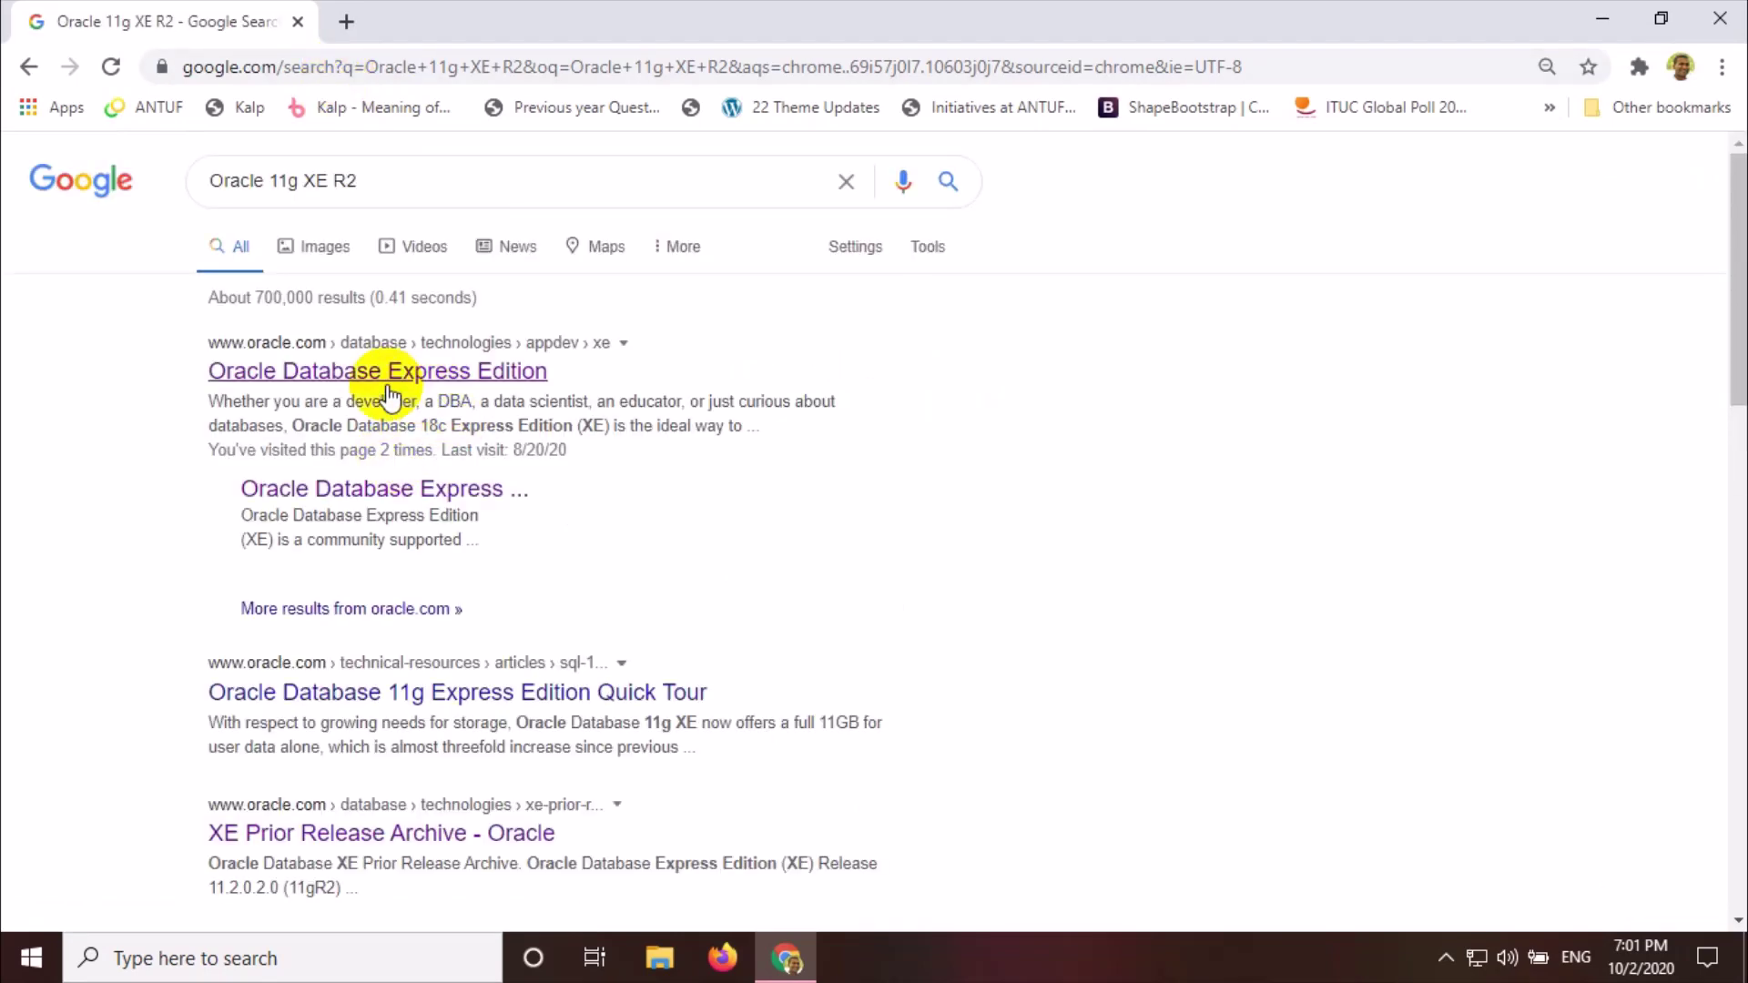
Open Oracle's Express Edition page, go to the XE downloads, then the Prior Release Archive
left_click(434, 382)
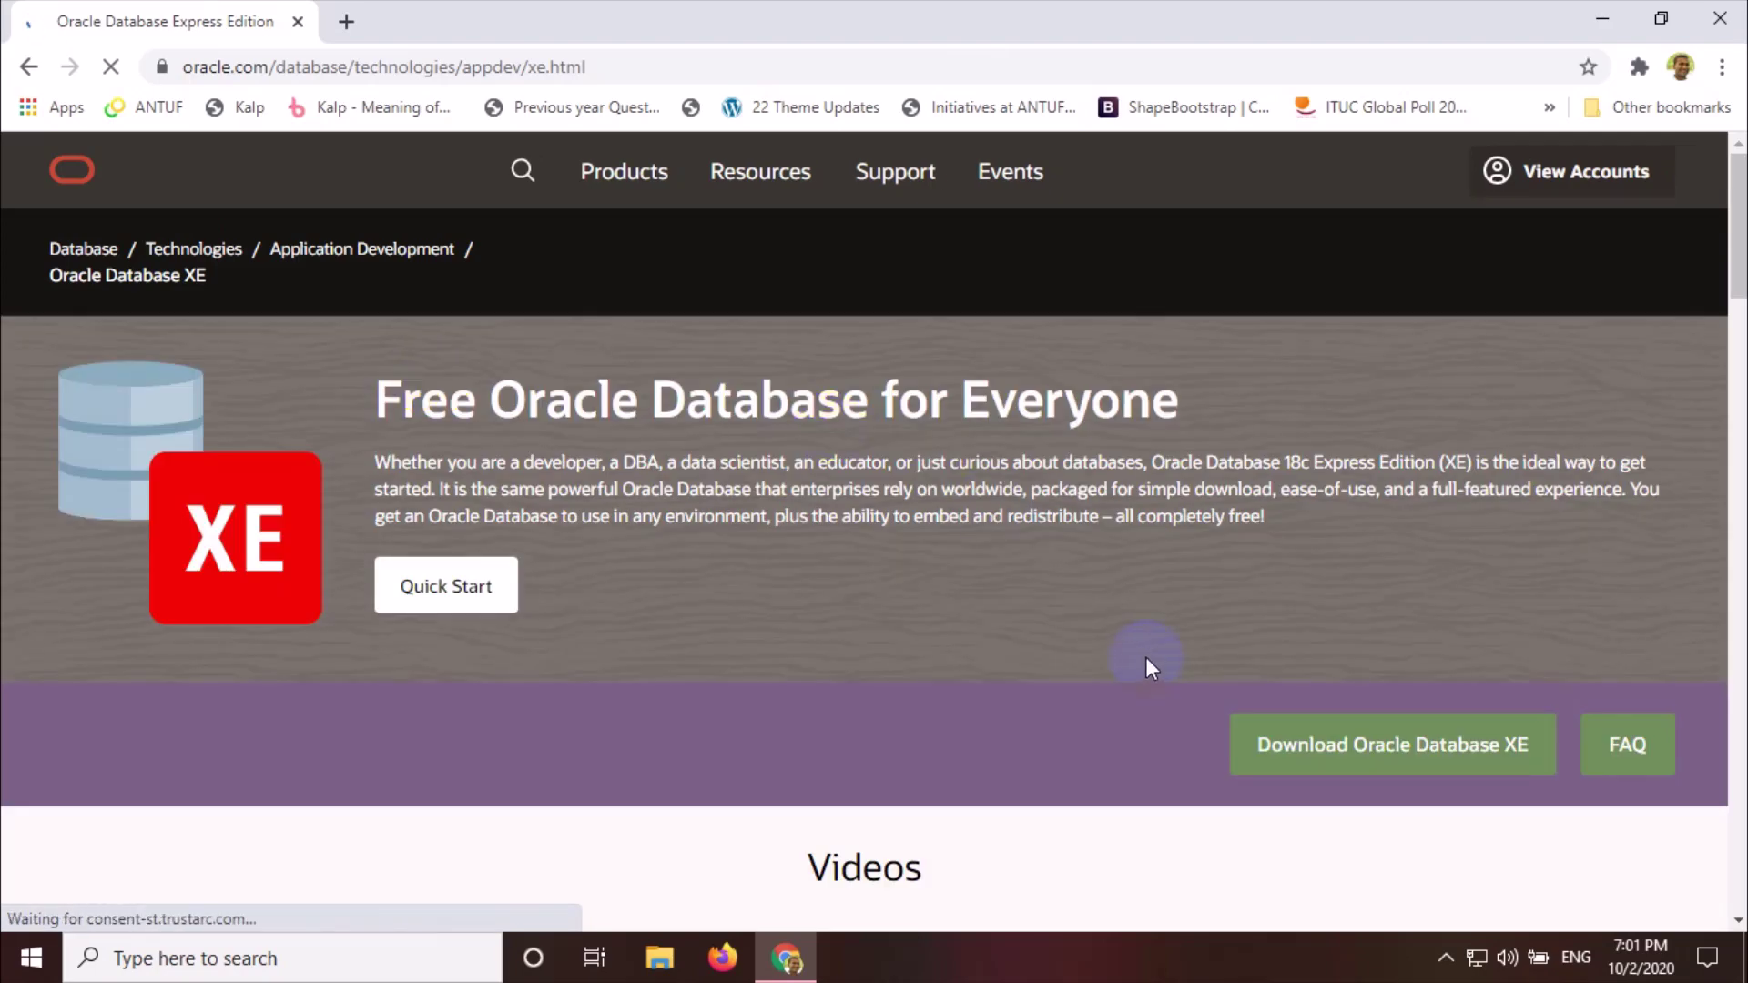
scroll(1146, 668, "down", 3)
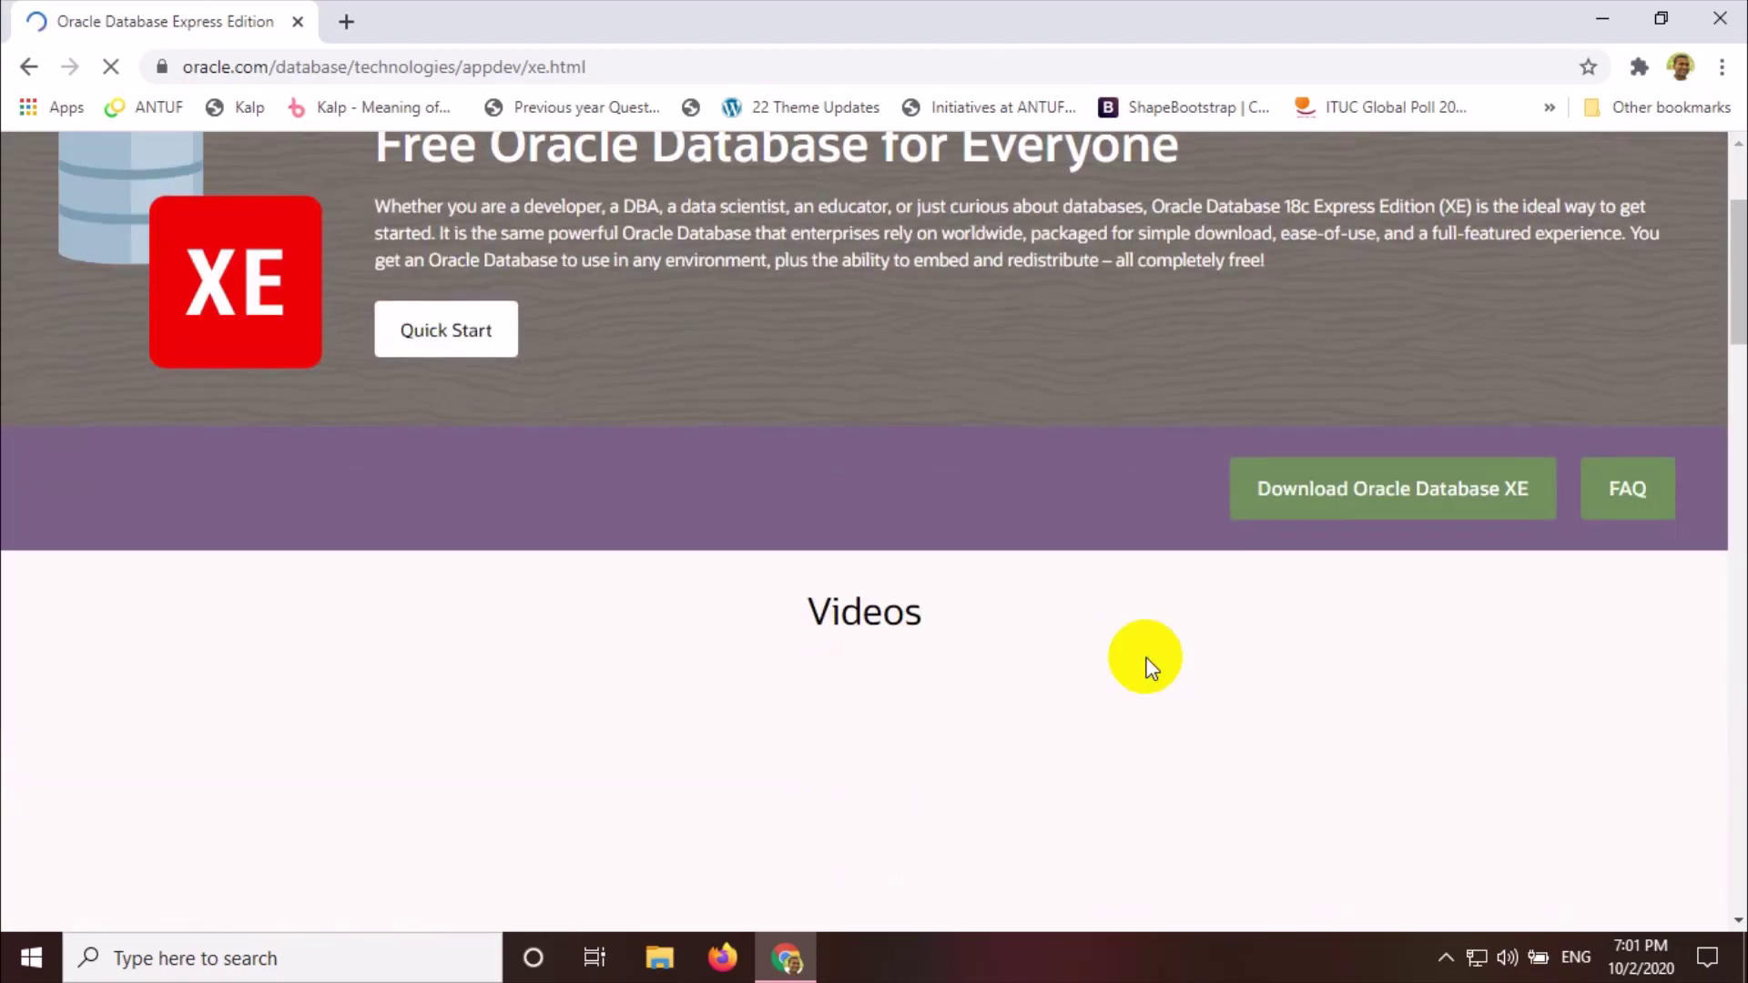
left_click(1377, 508)
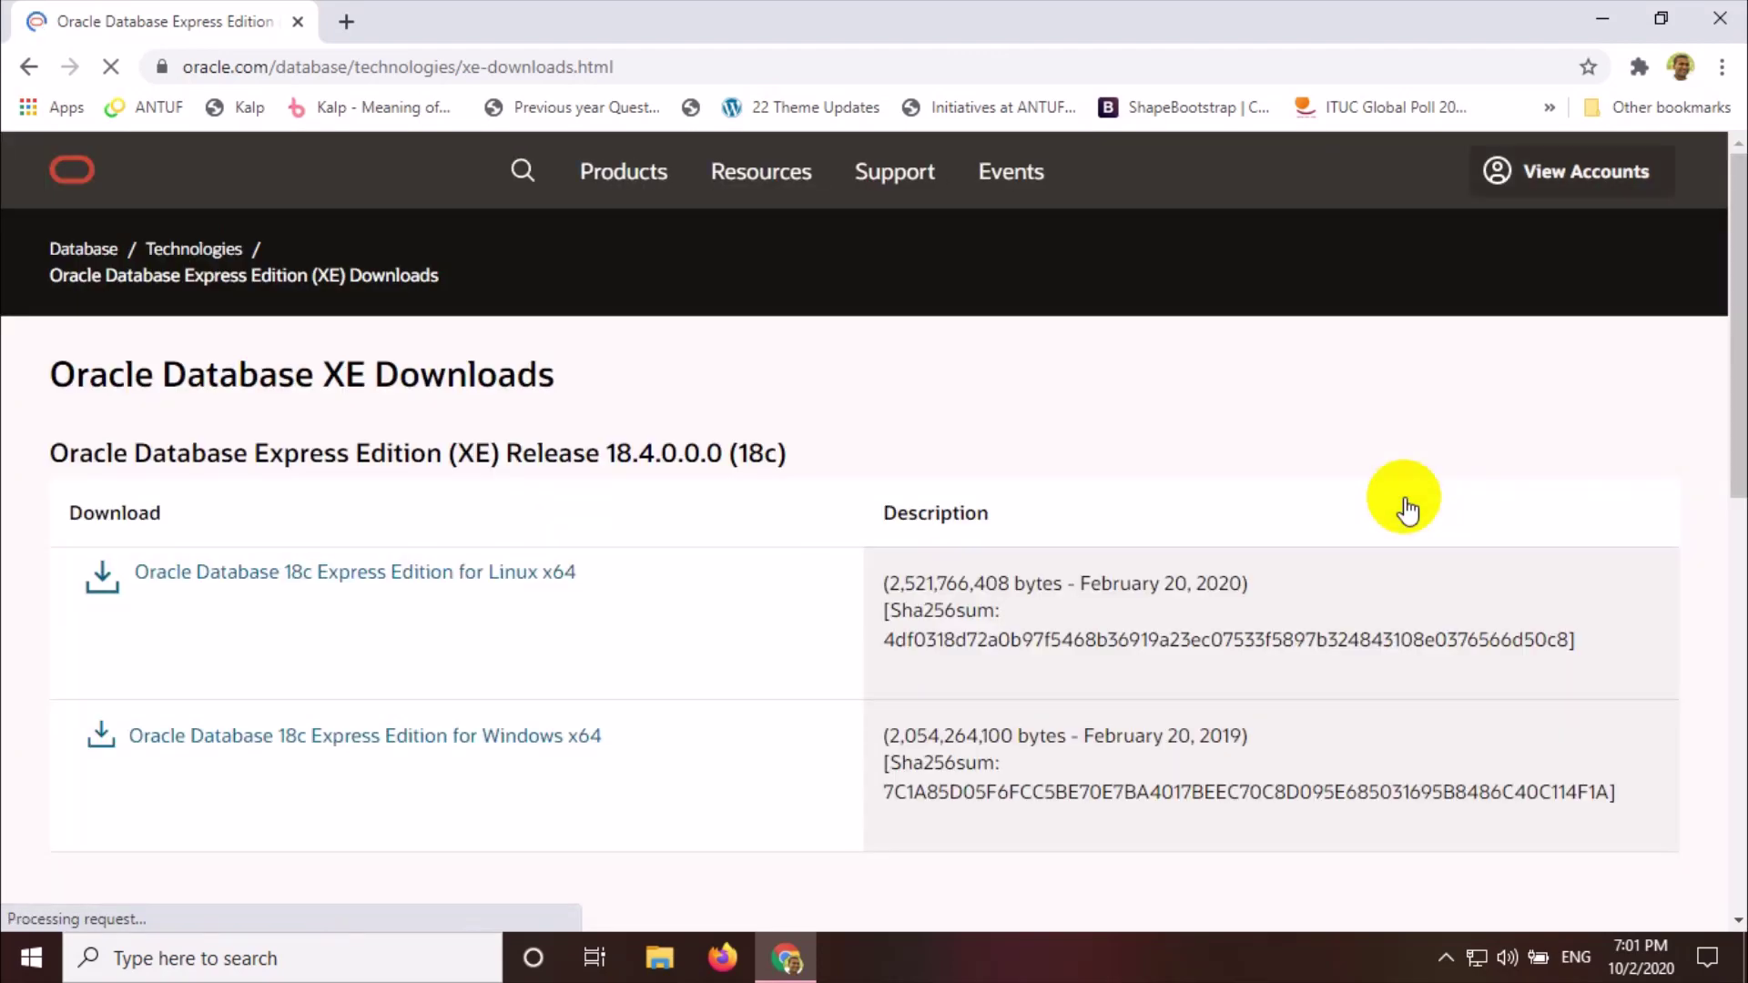
scroll(1403, 505, "down", 1)
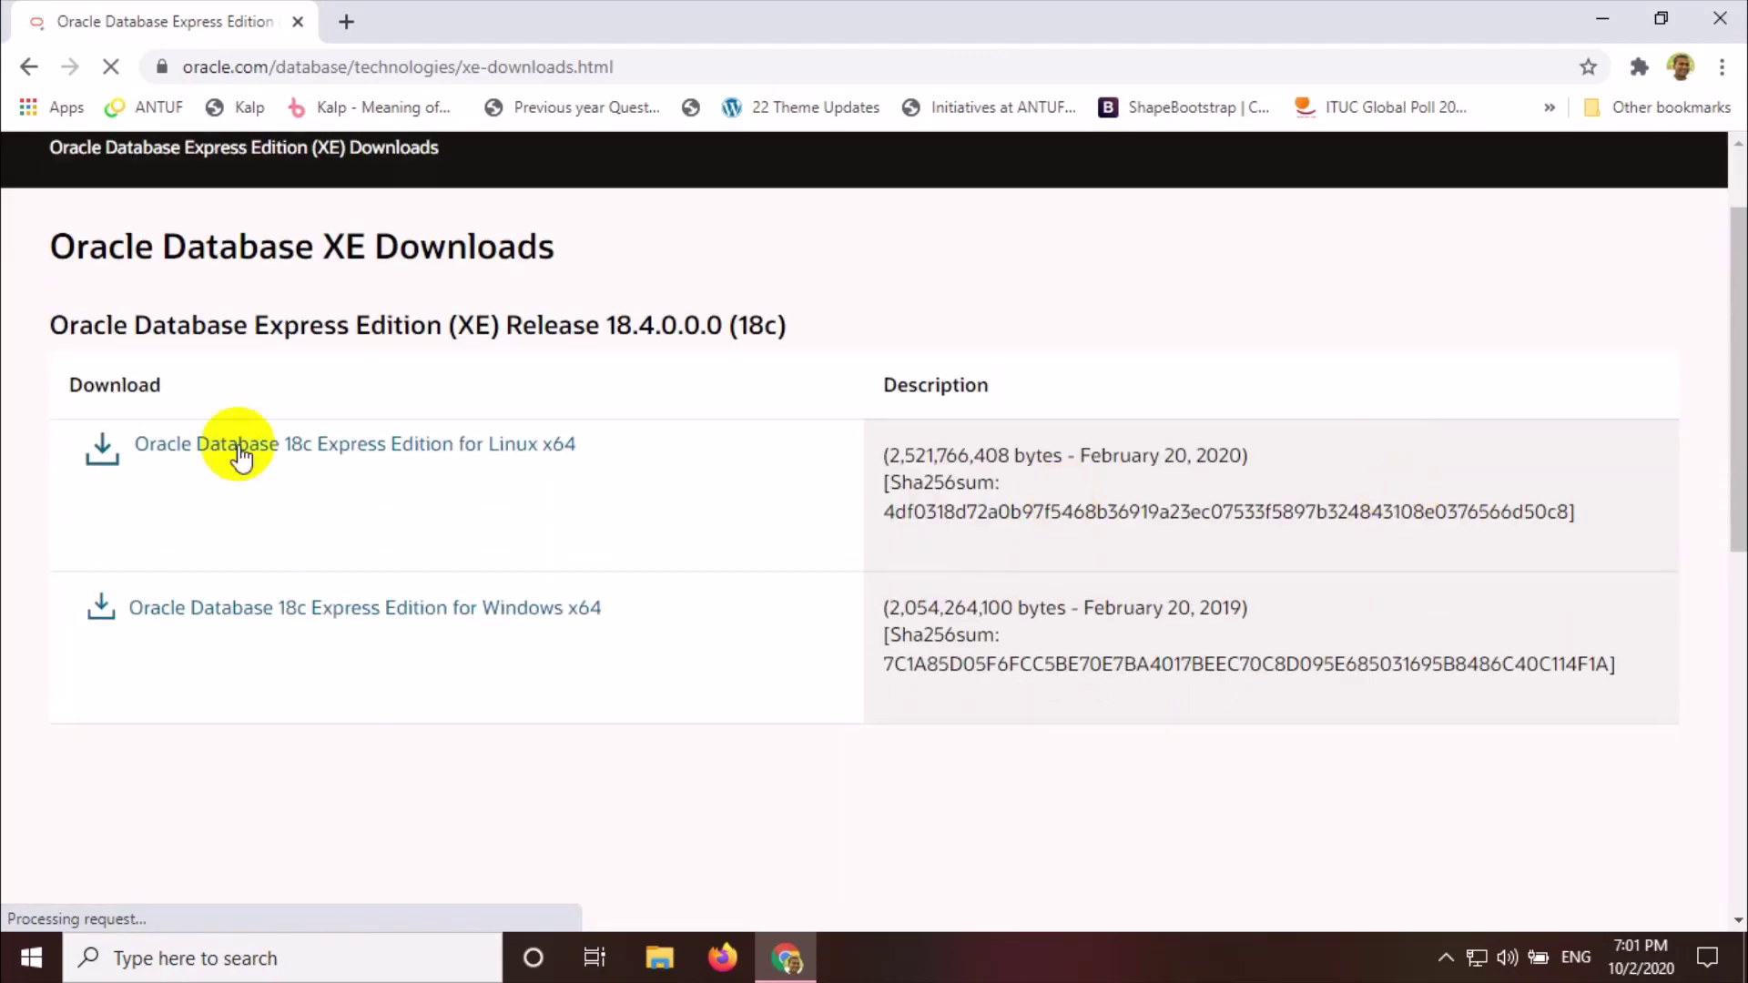
left_click(343, 451)
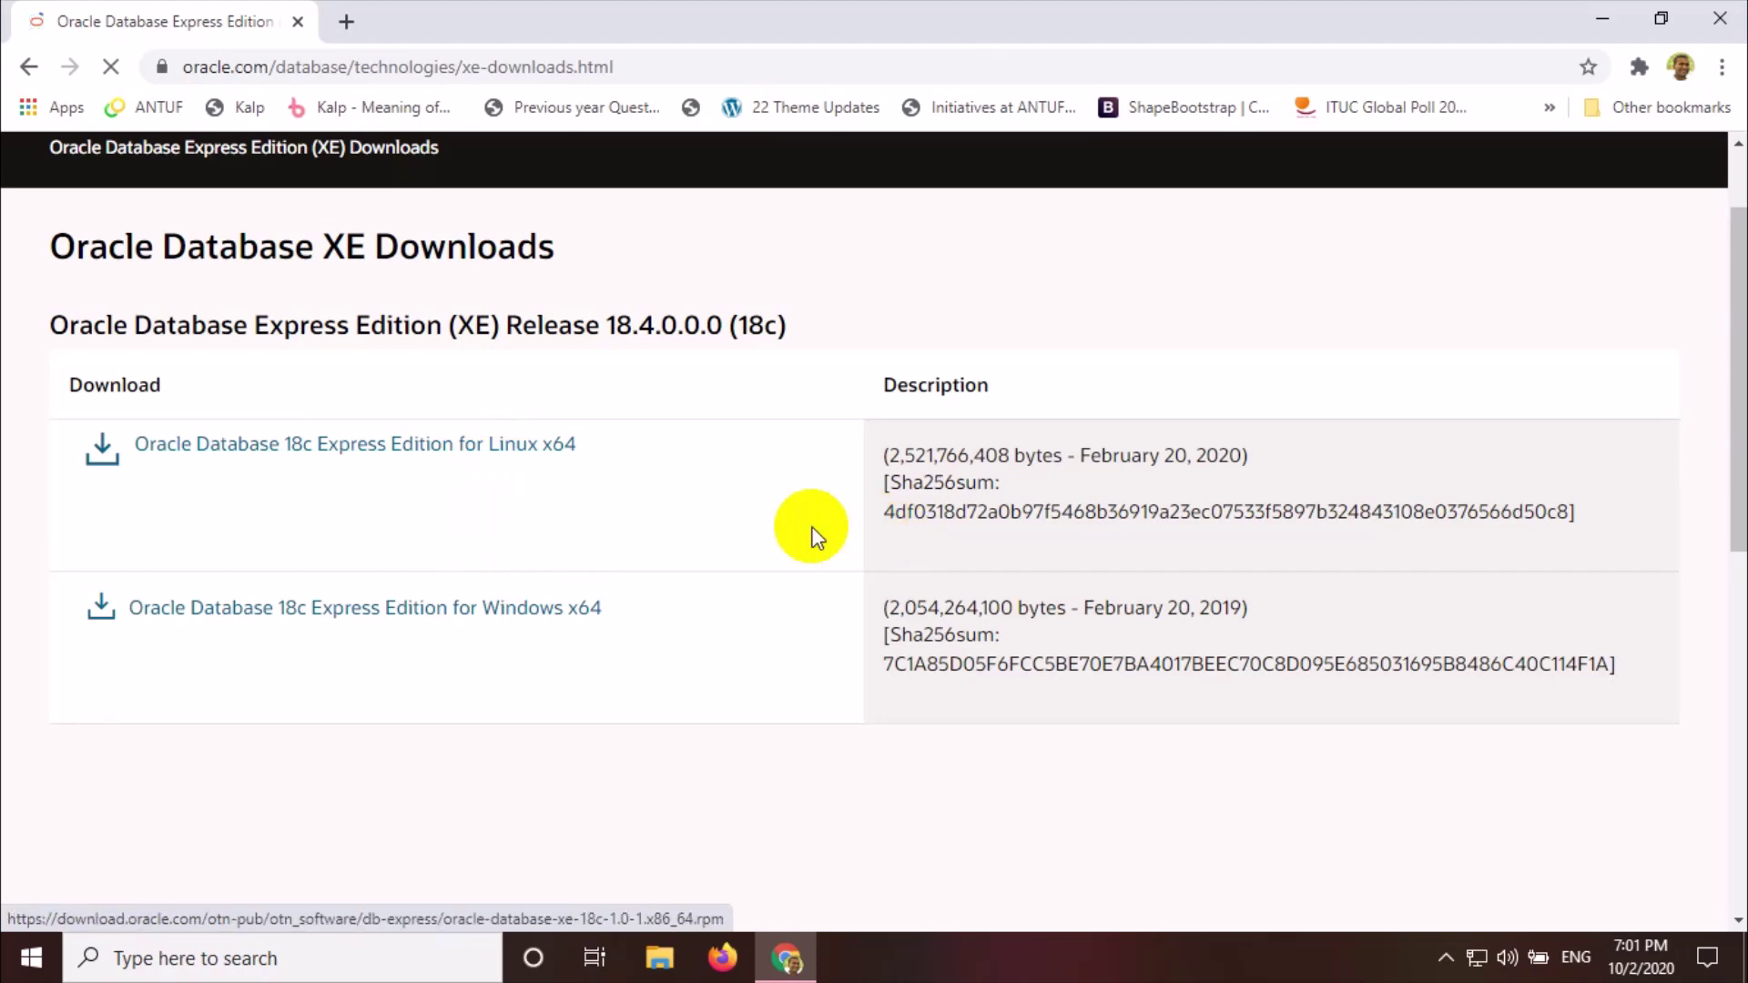
scroll(813, 538, "down", 3)
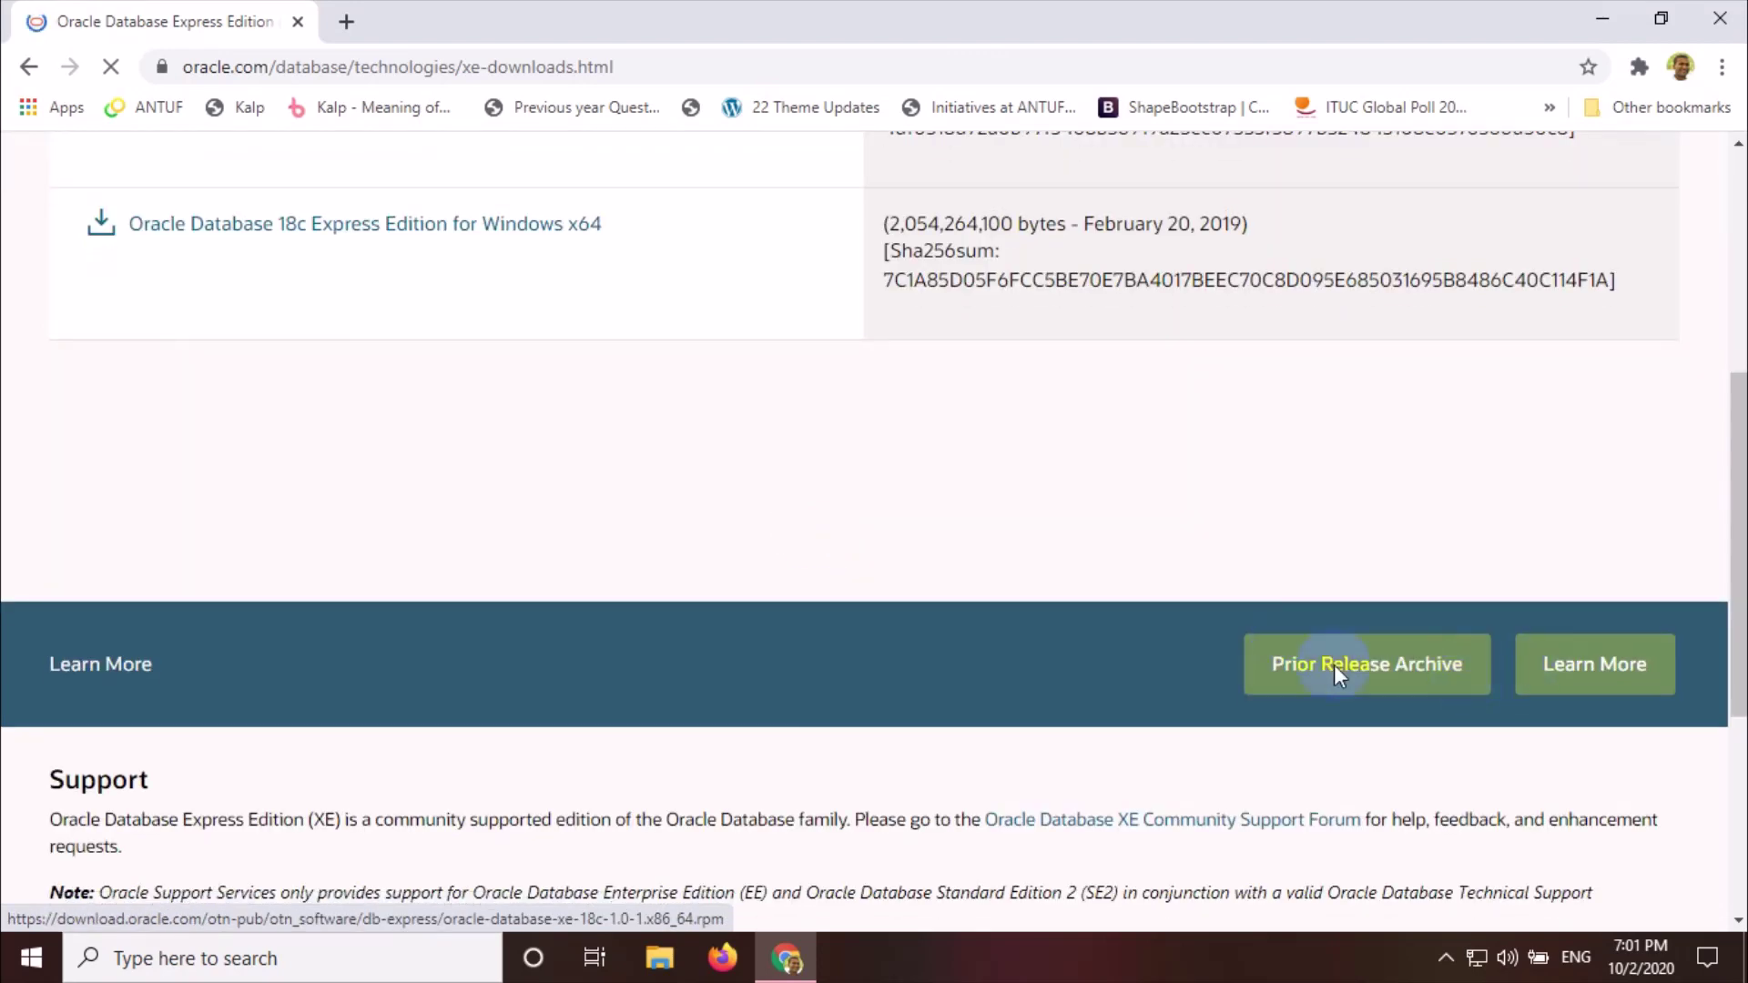
left_click(1370, 690)
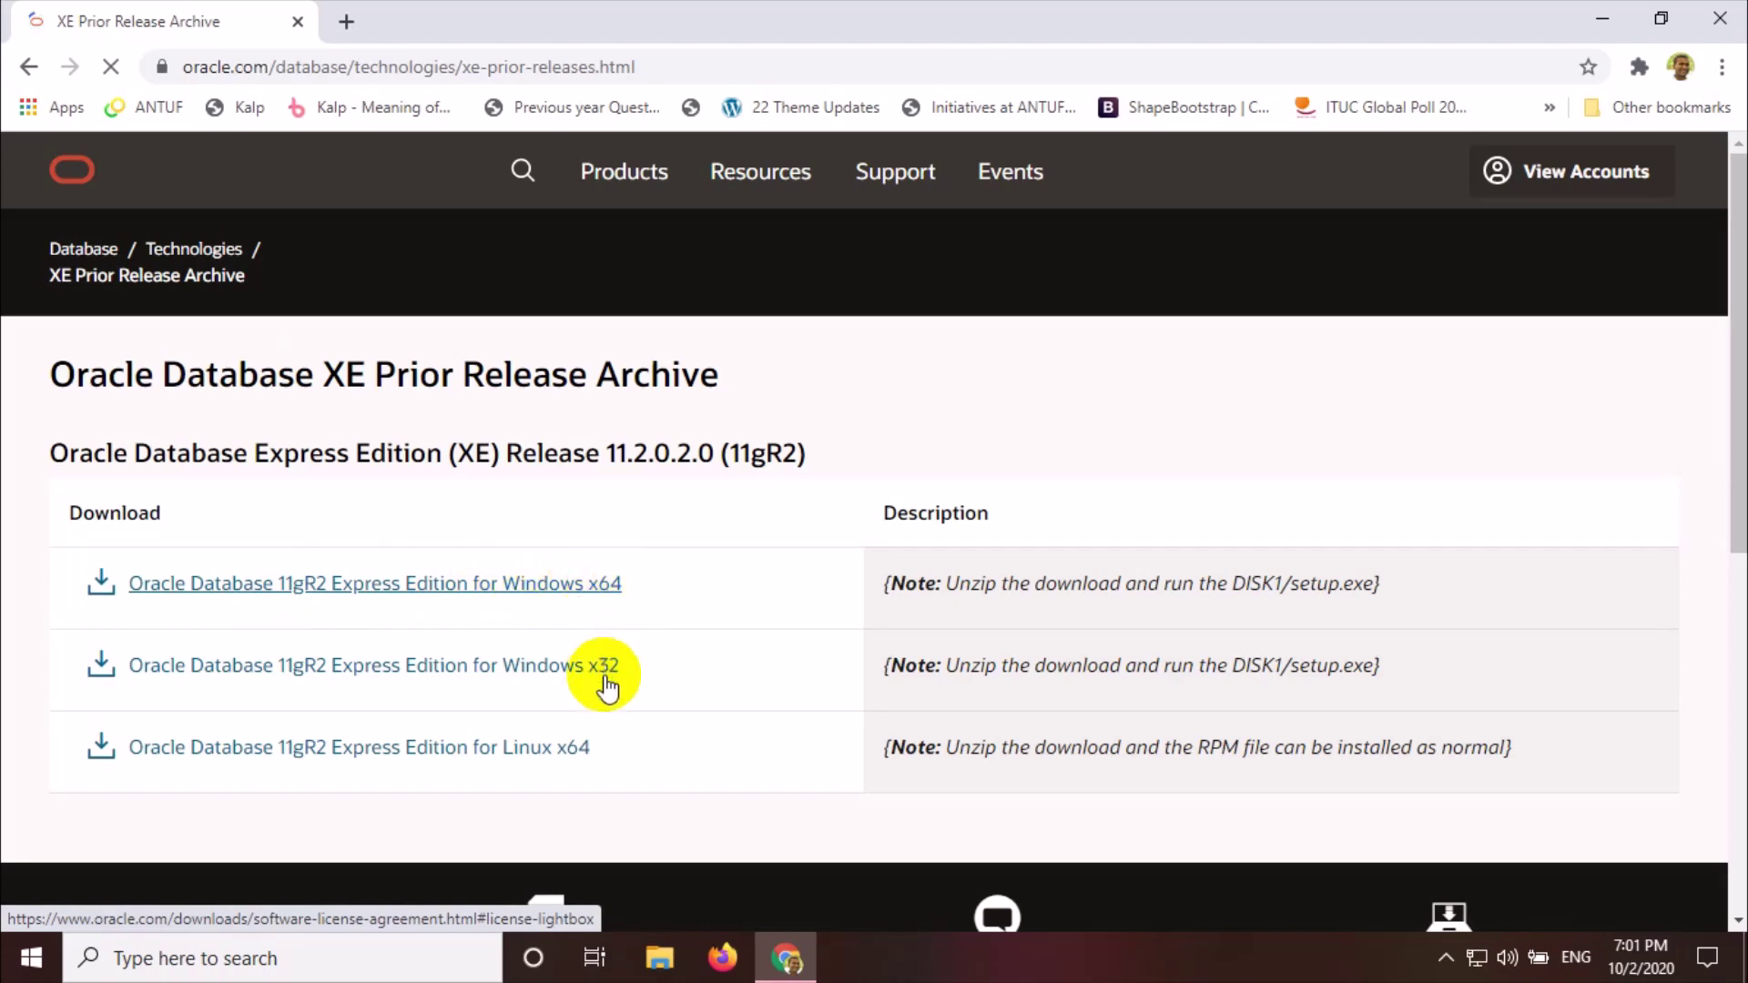
Review the 11gR2 download links, then bring up File Explorer at This PC
left_click(580, 772)
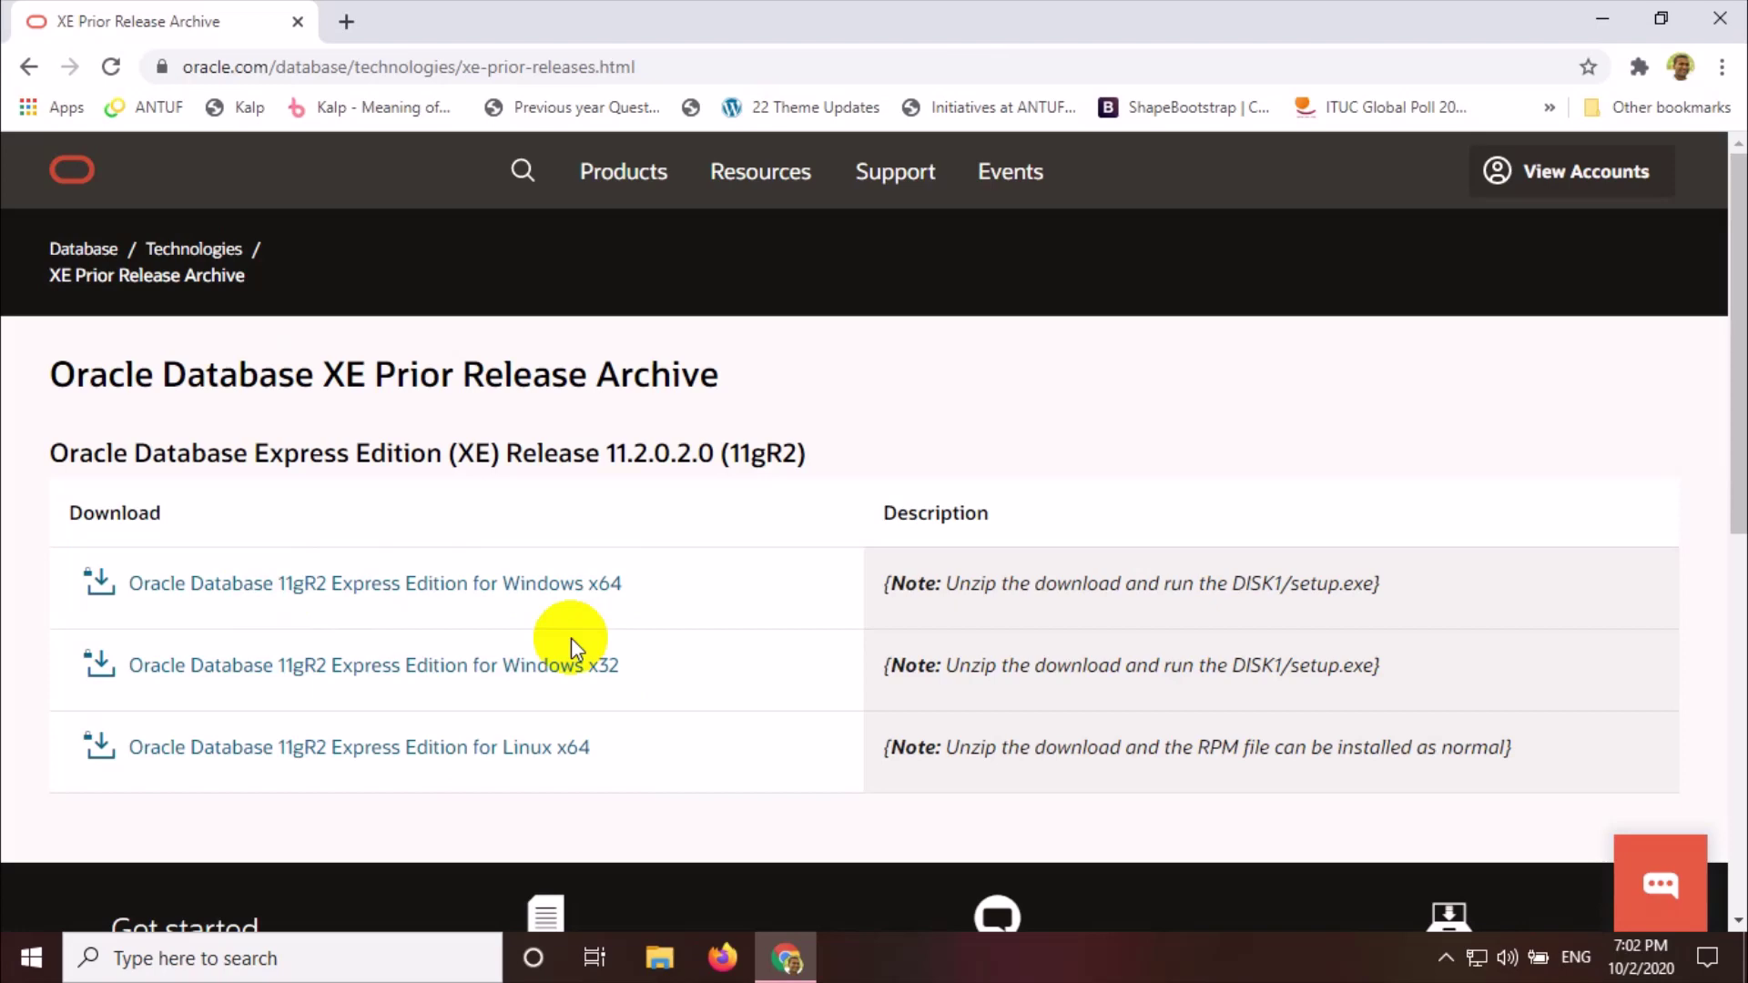
left_click(662, 969)
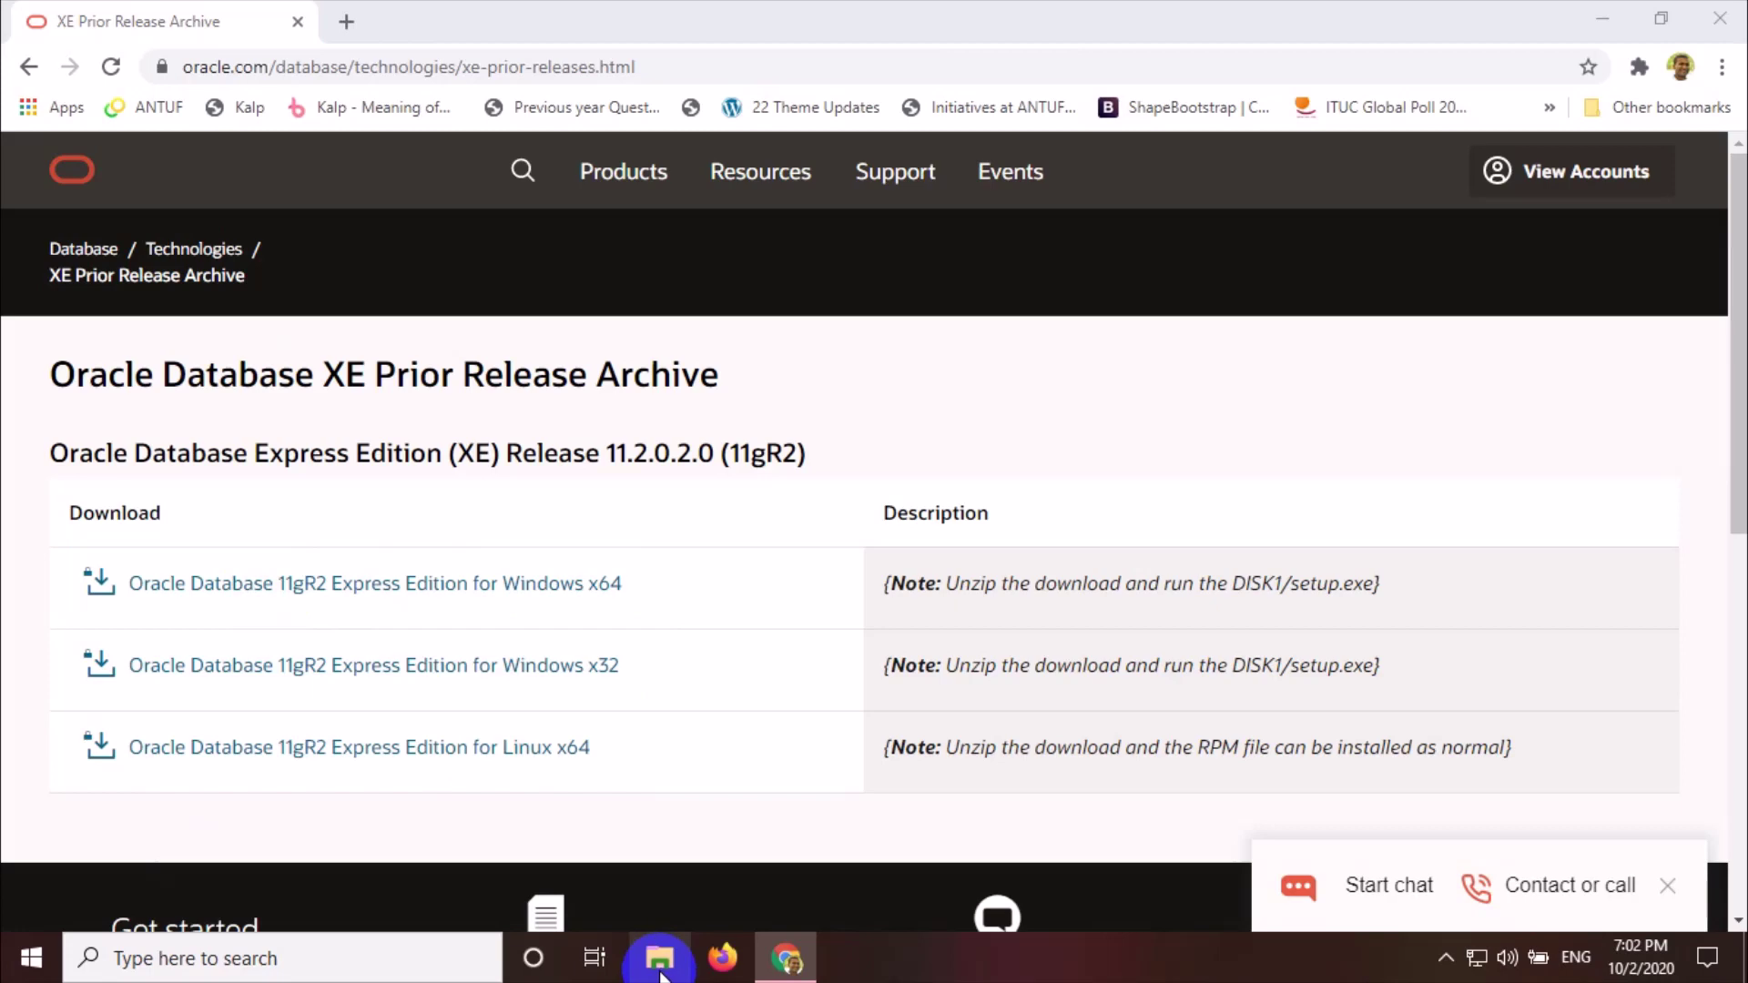
left_click(660, 965)
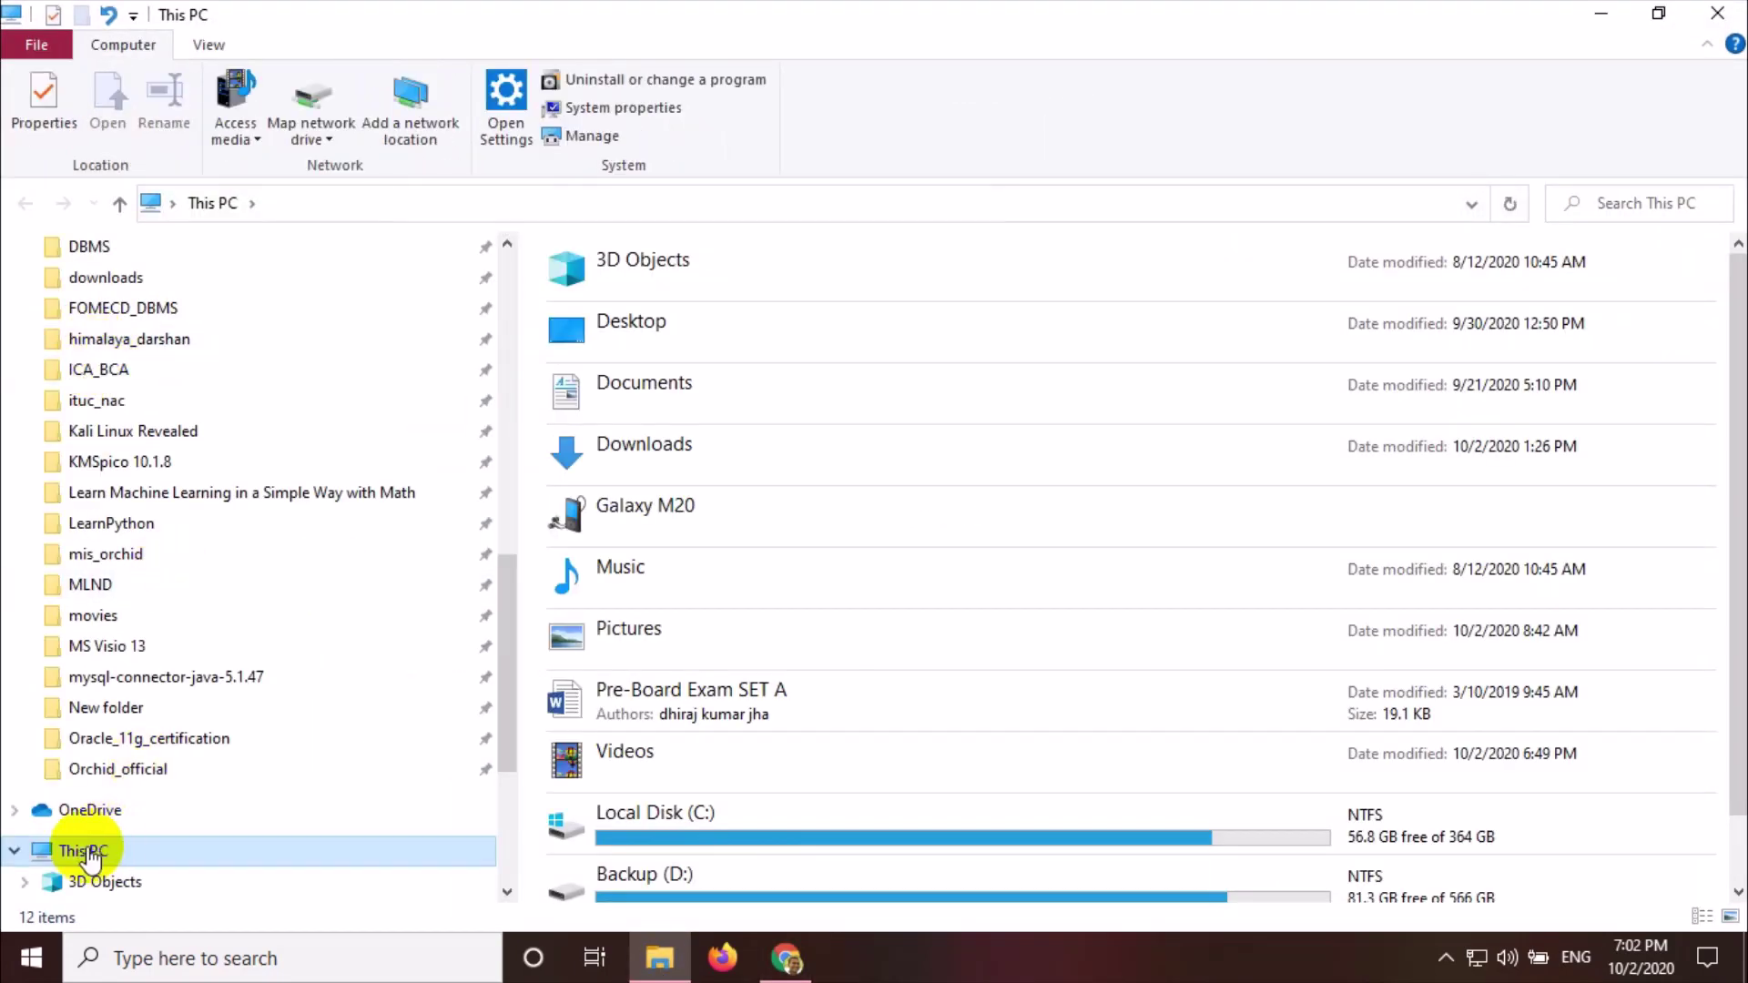
Check This PC's system properties for a 64-bit x64 system, then return to the Oracle archive
right_click(87, 857)
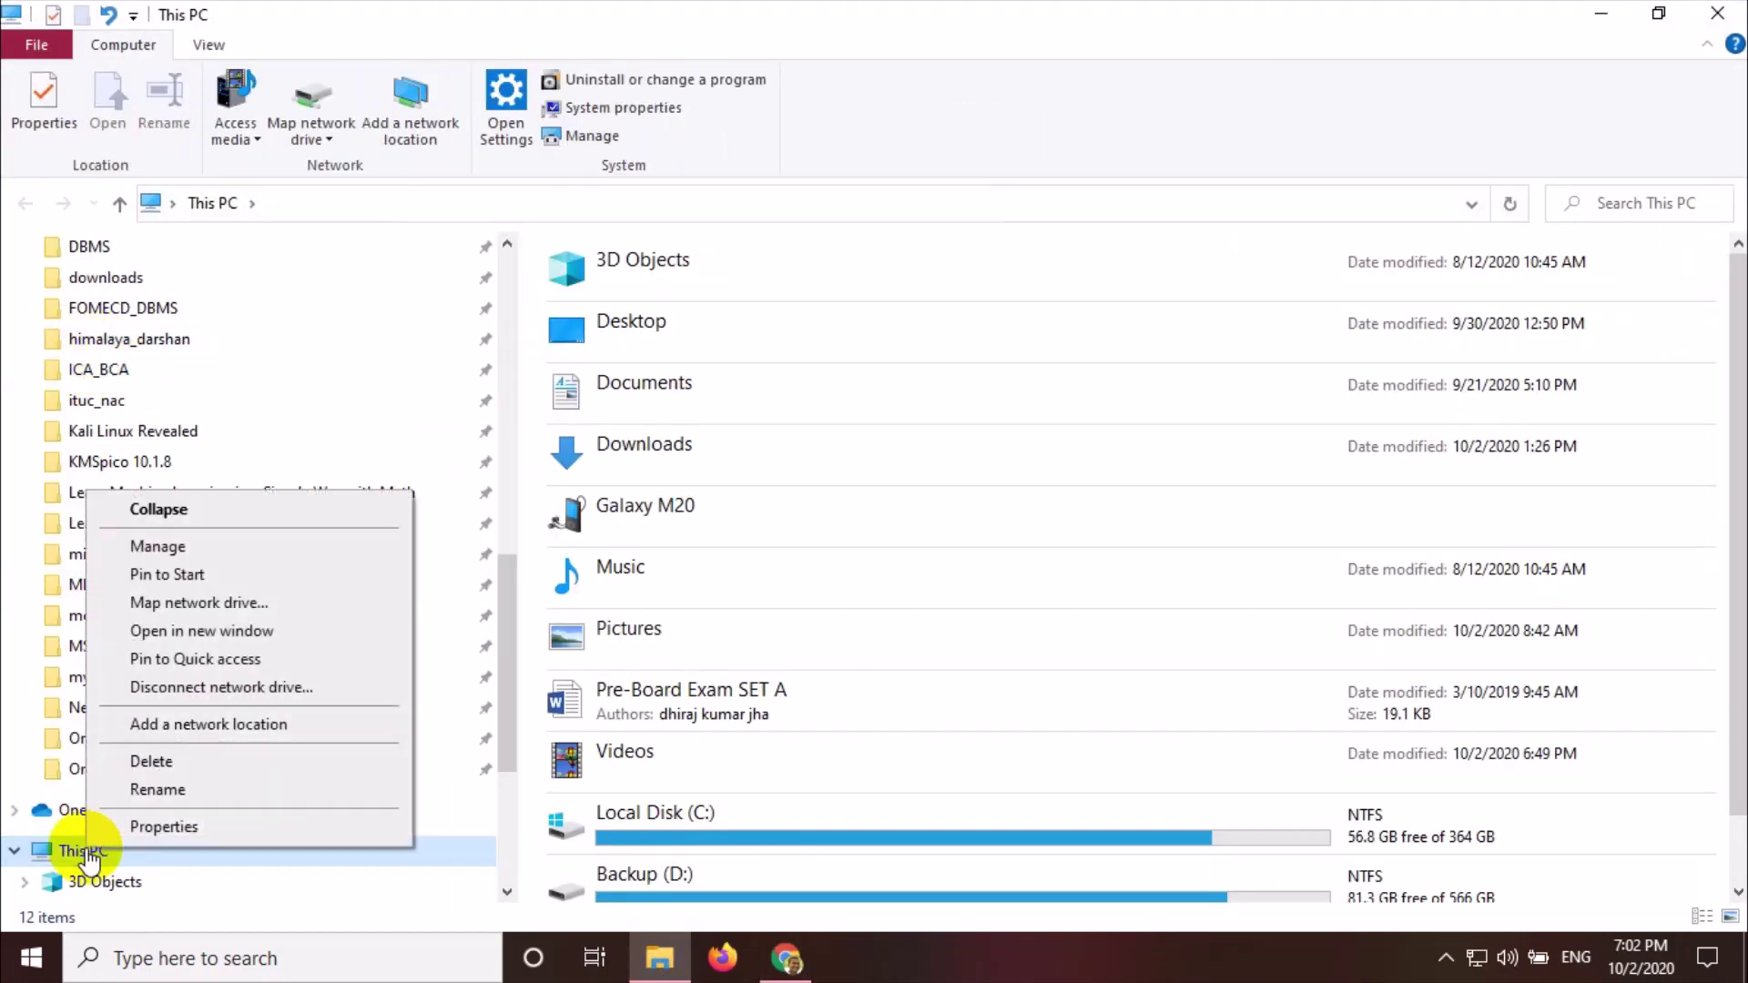
left_click(172, 823)
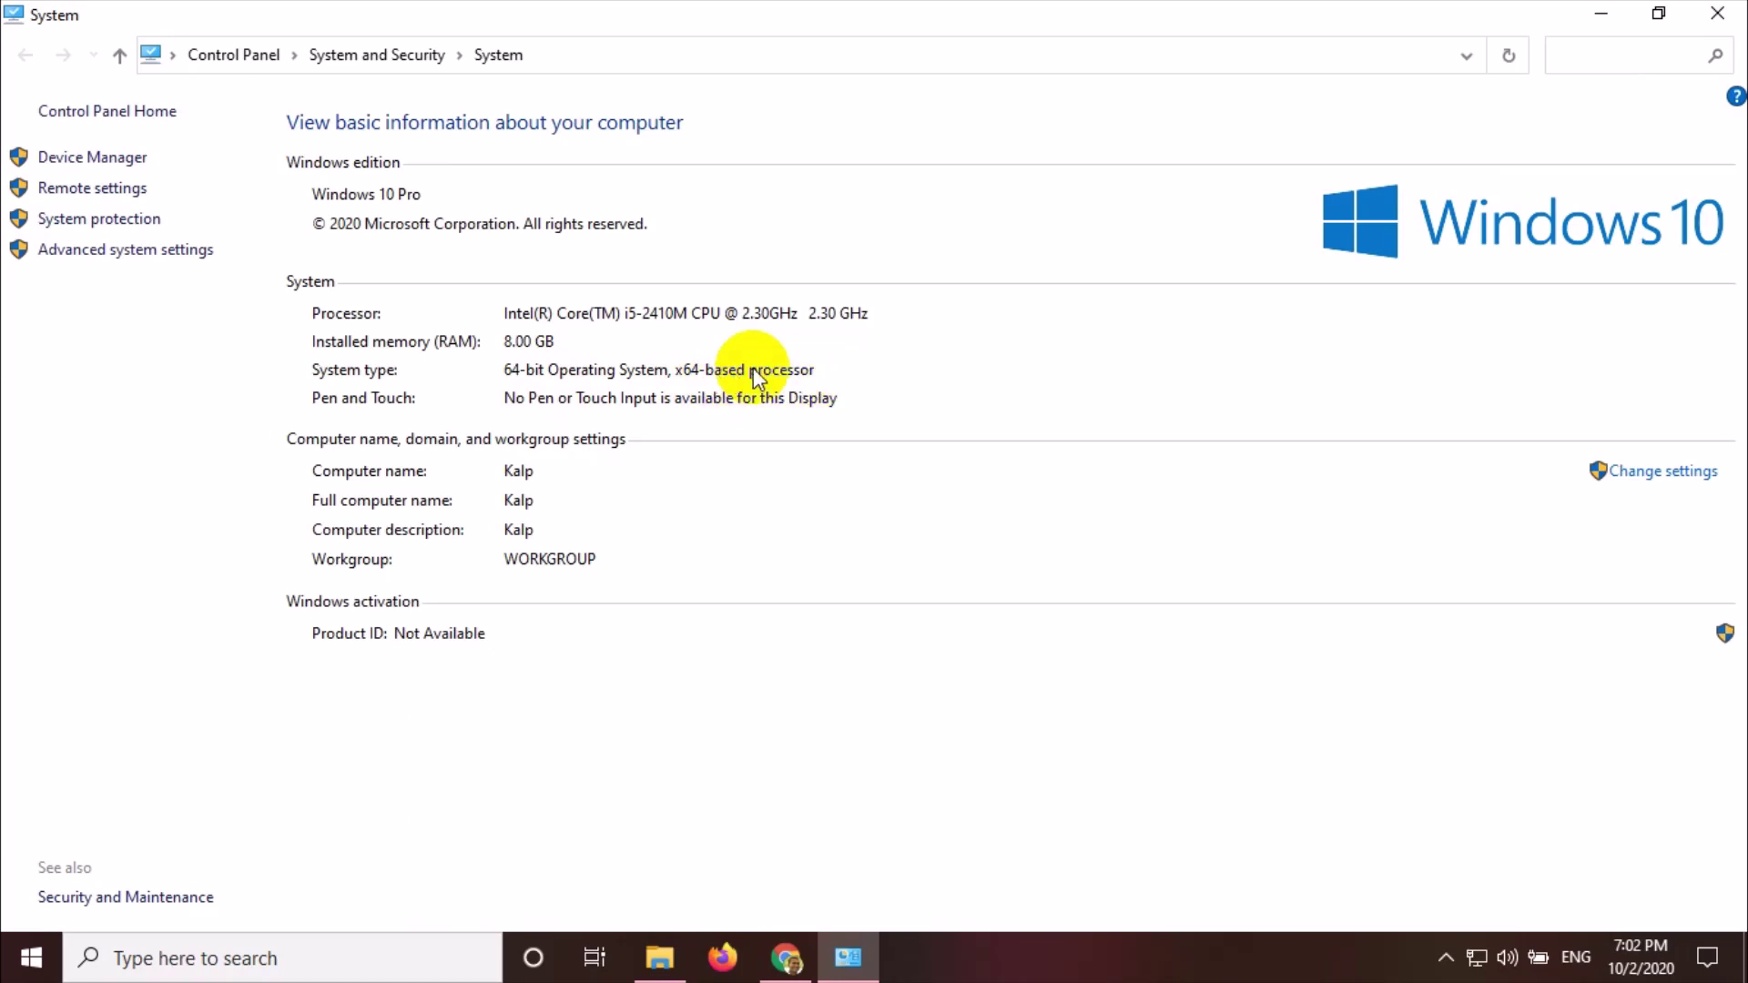
left_click(784, 964)
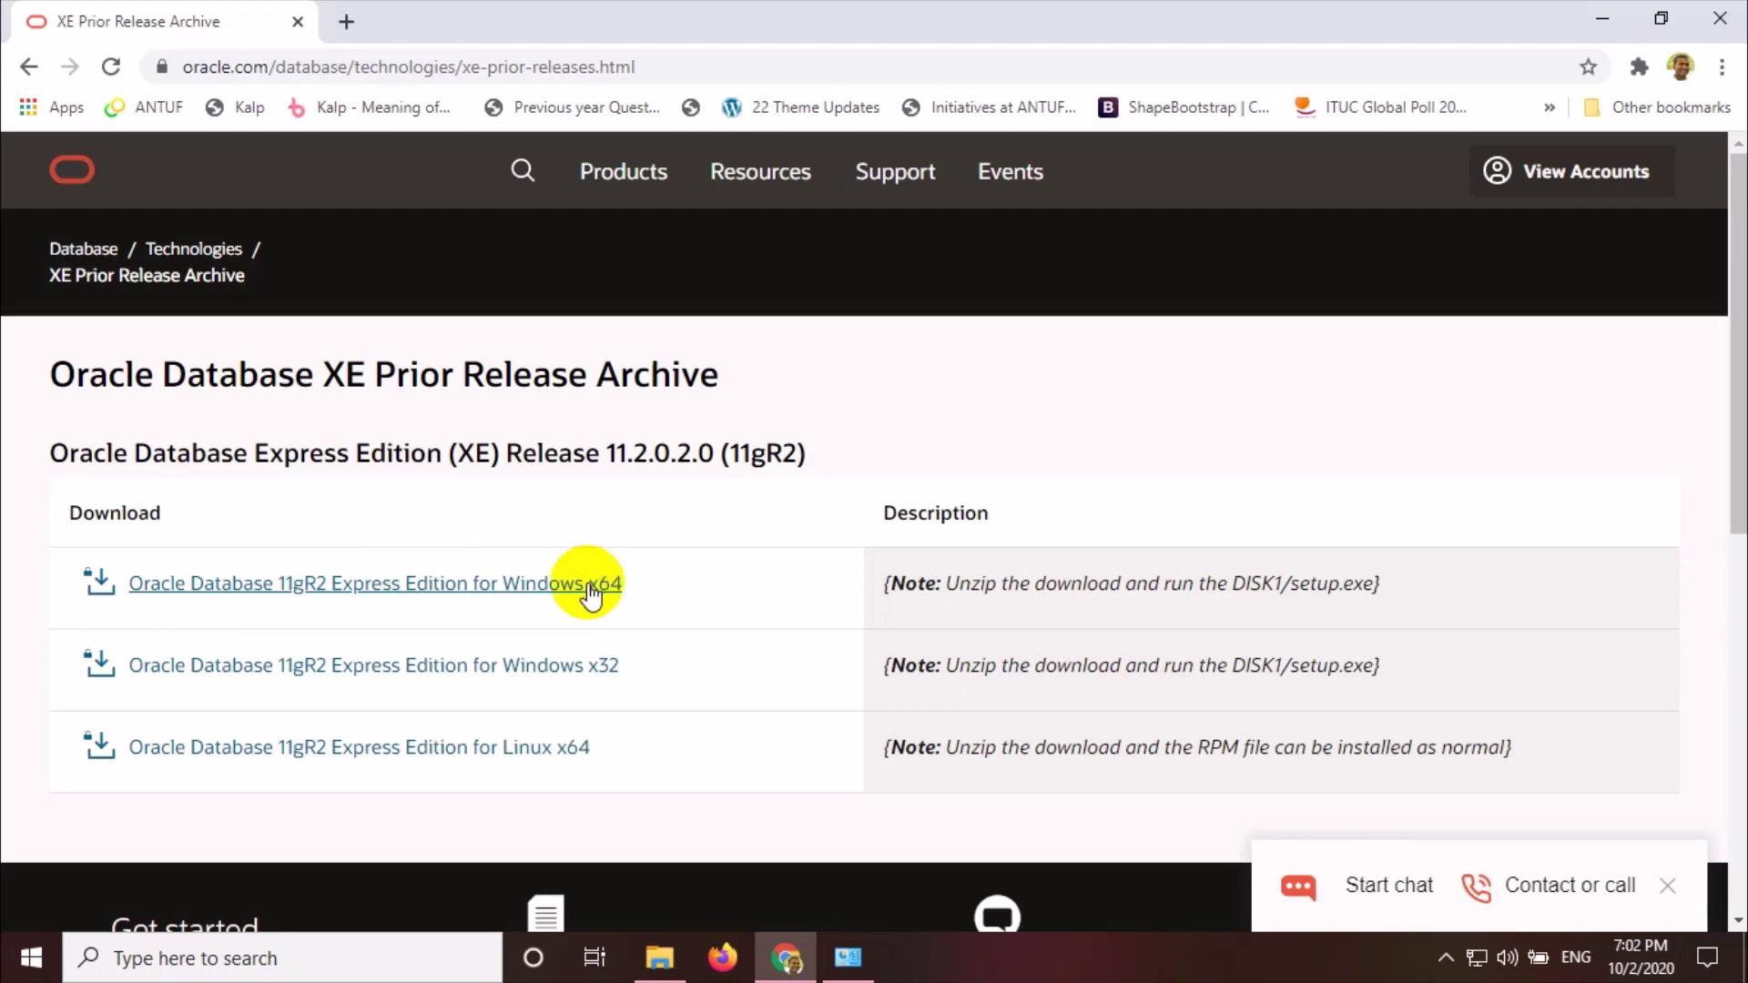
Pick the 11gR2 Windows x64 download, accept the license agreement, and request OracleXE112_Win64.zip
left_click(560, 589)
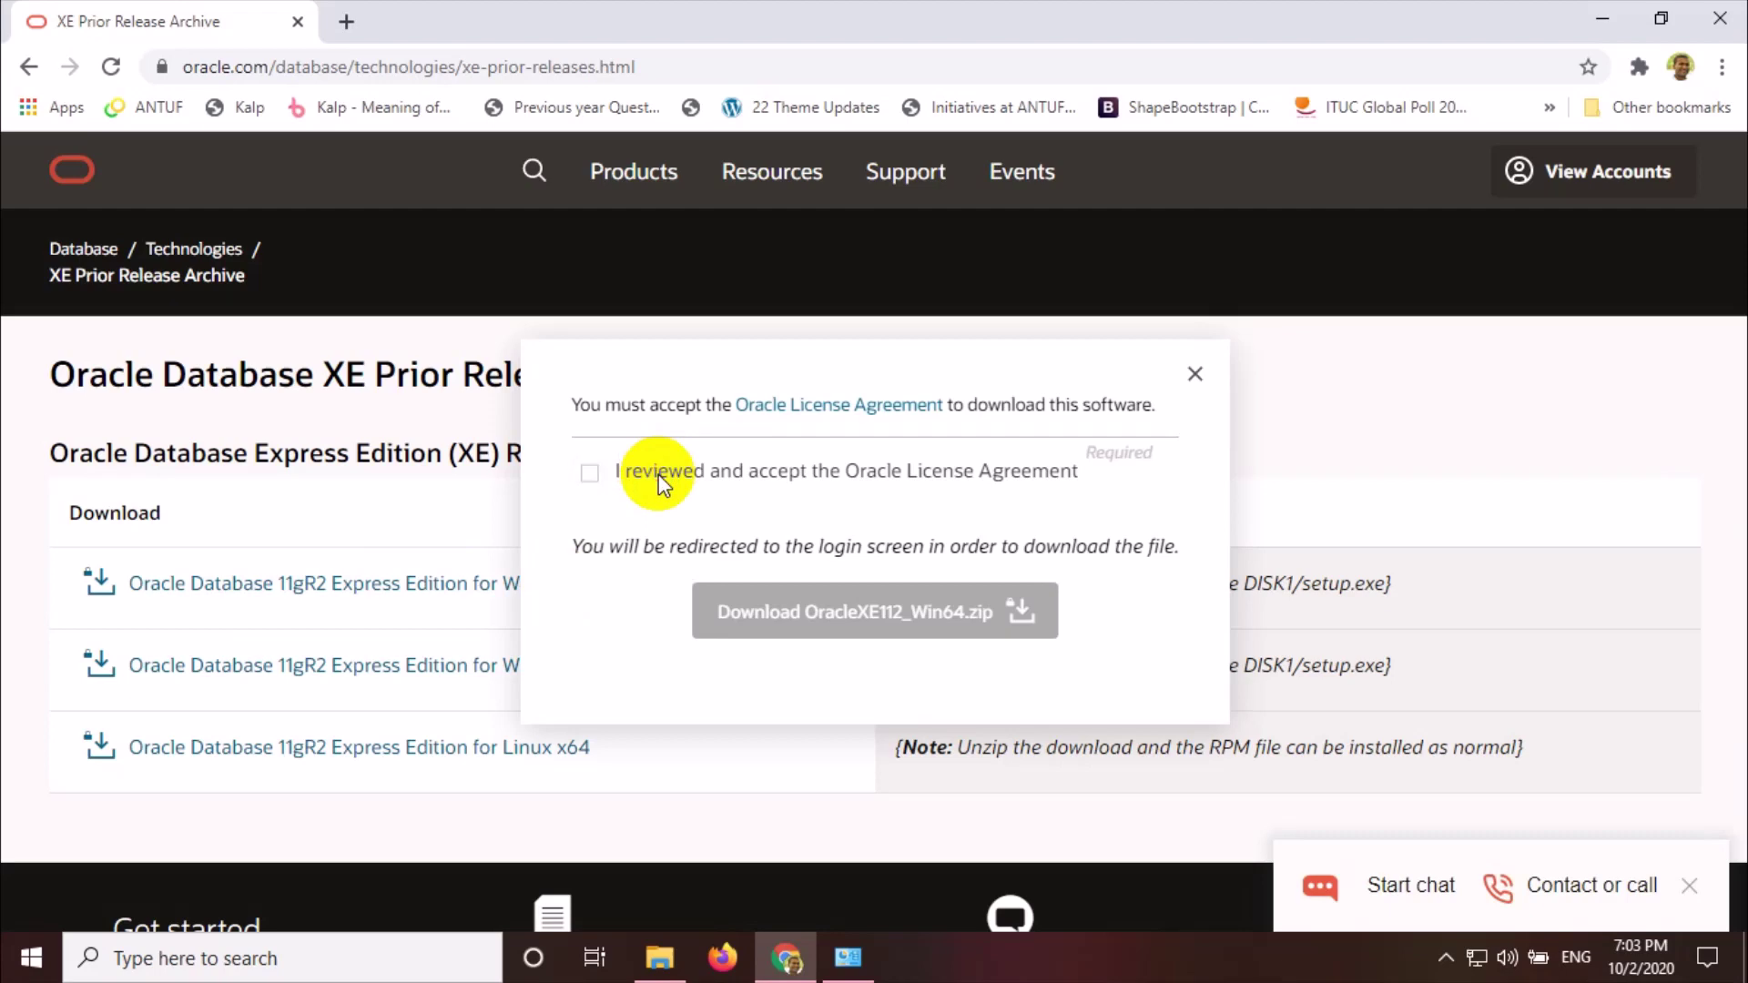
left_click(592, 473)
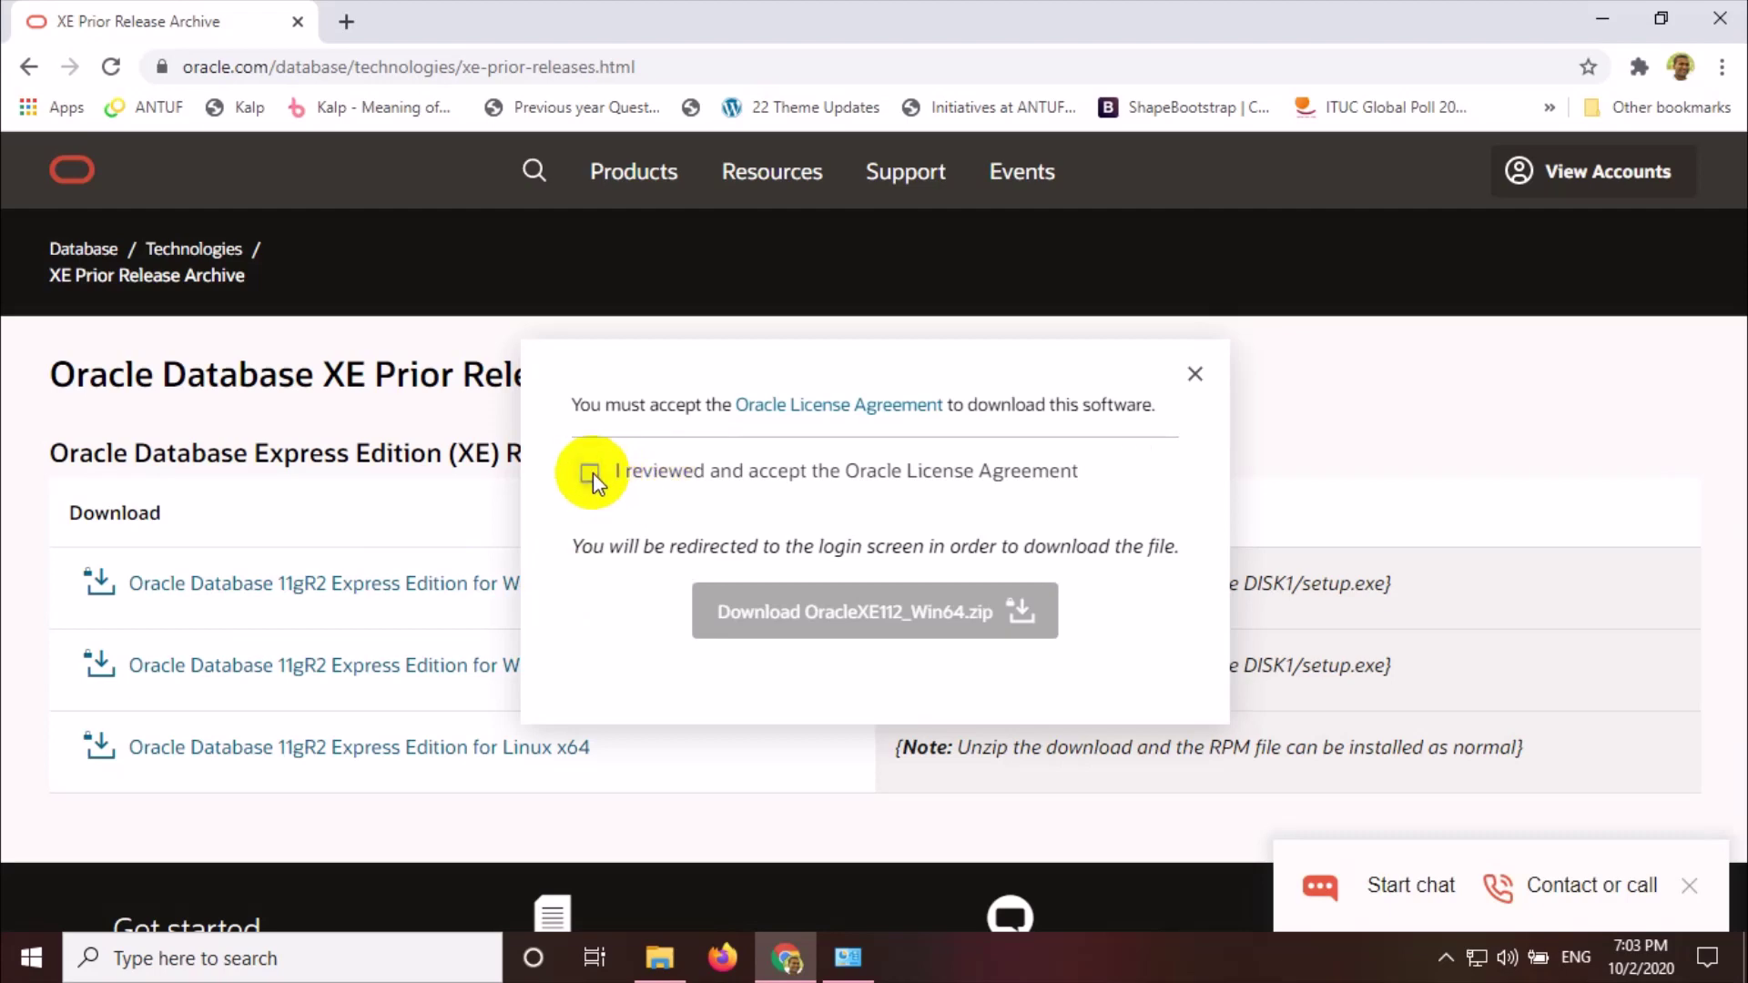
left_click(588, 477)
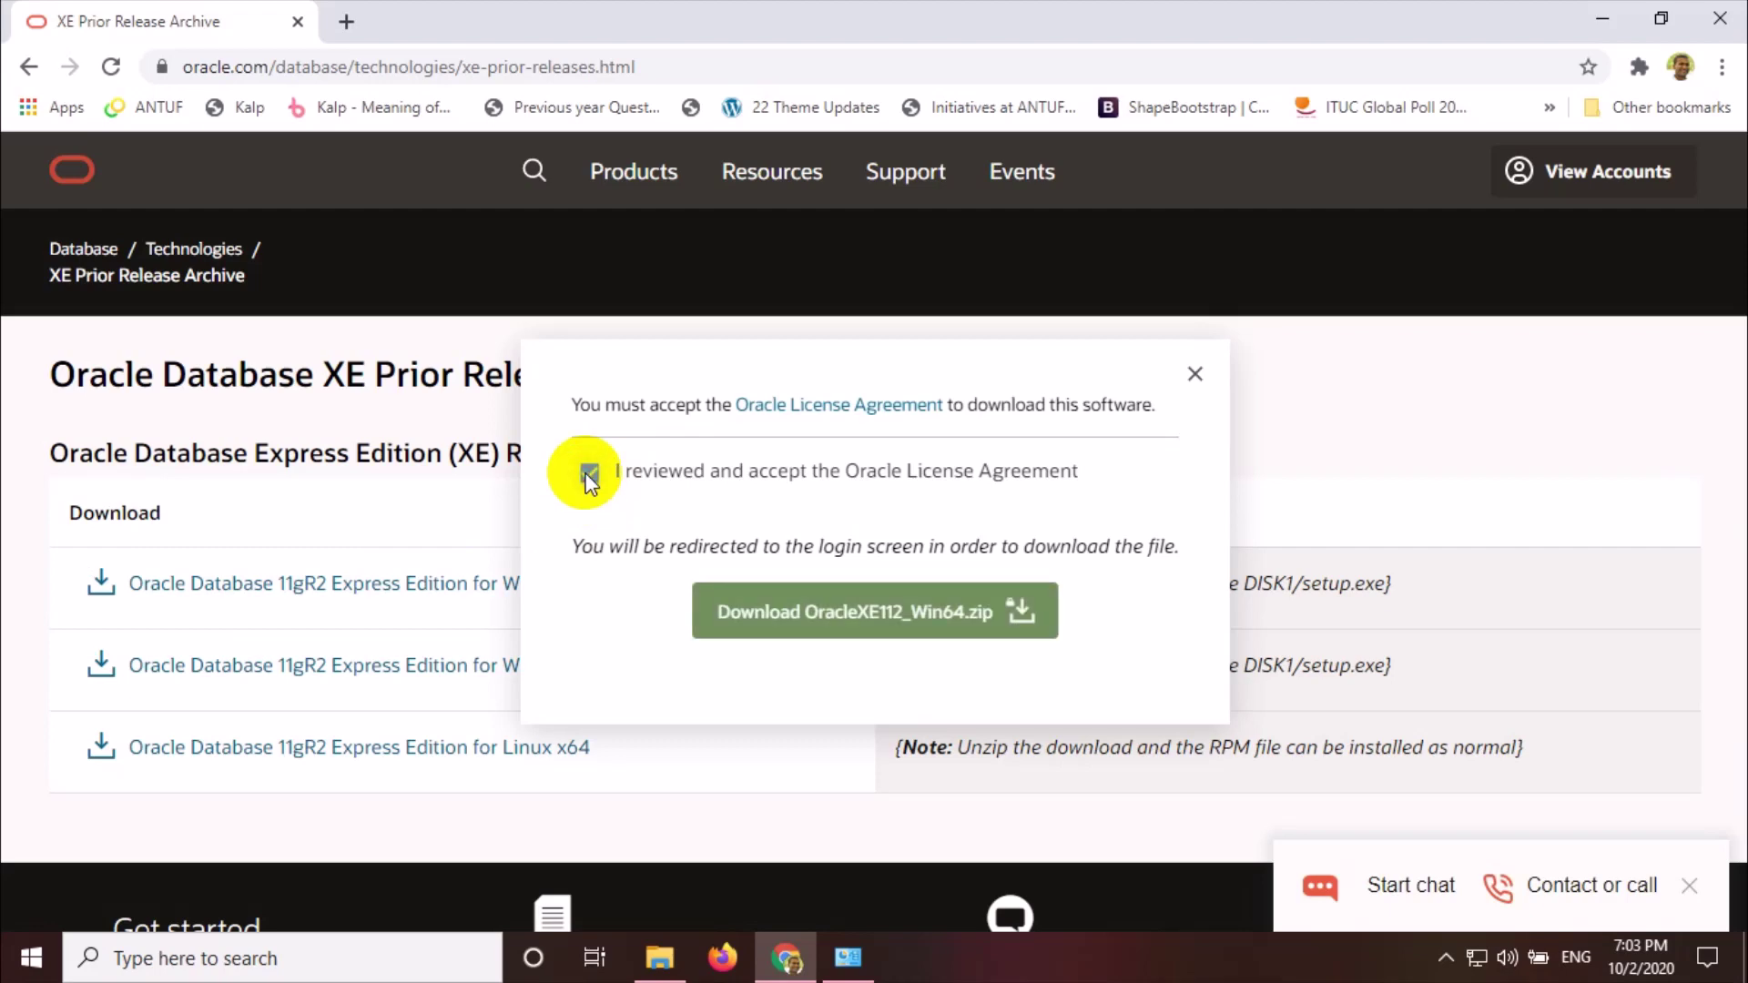
left_click(589, 477)
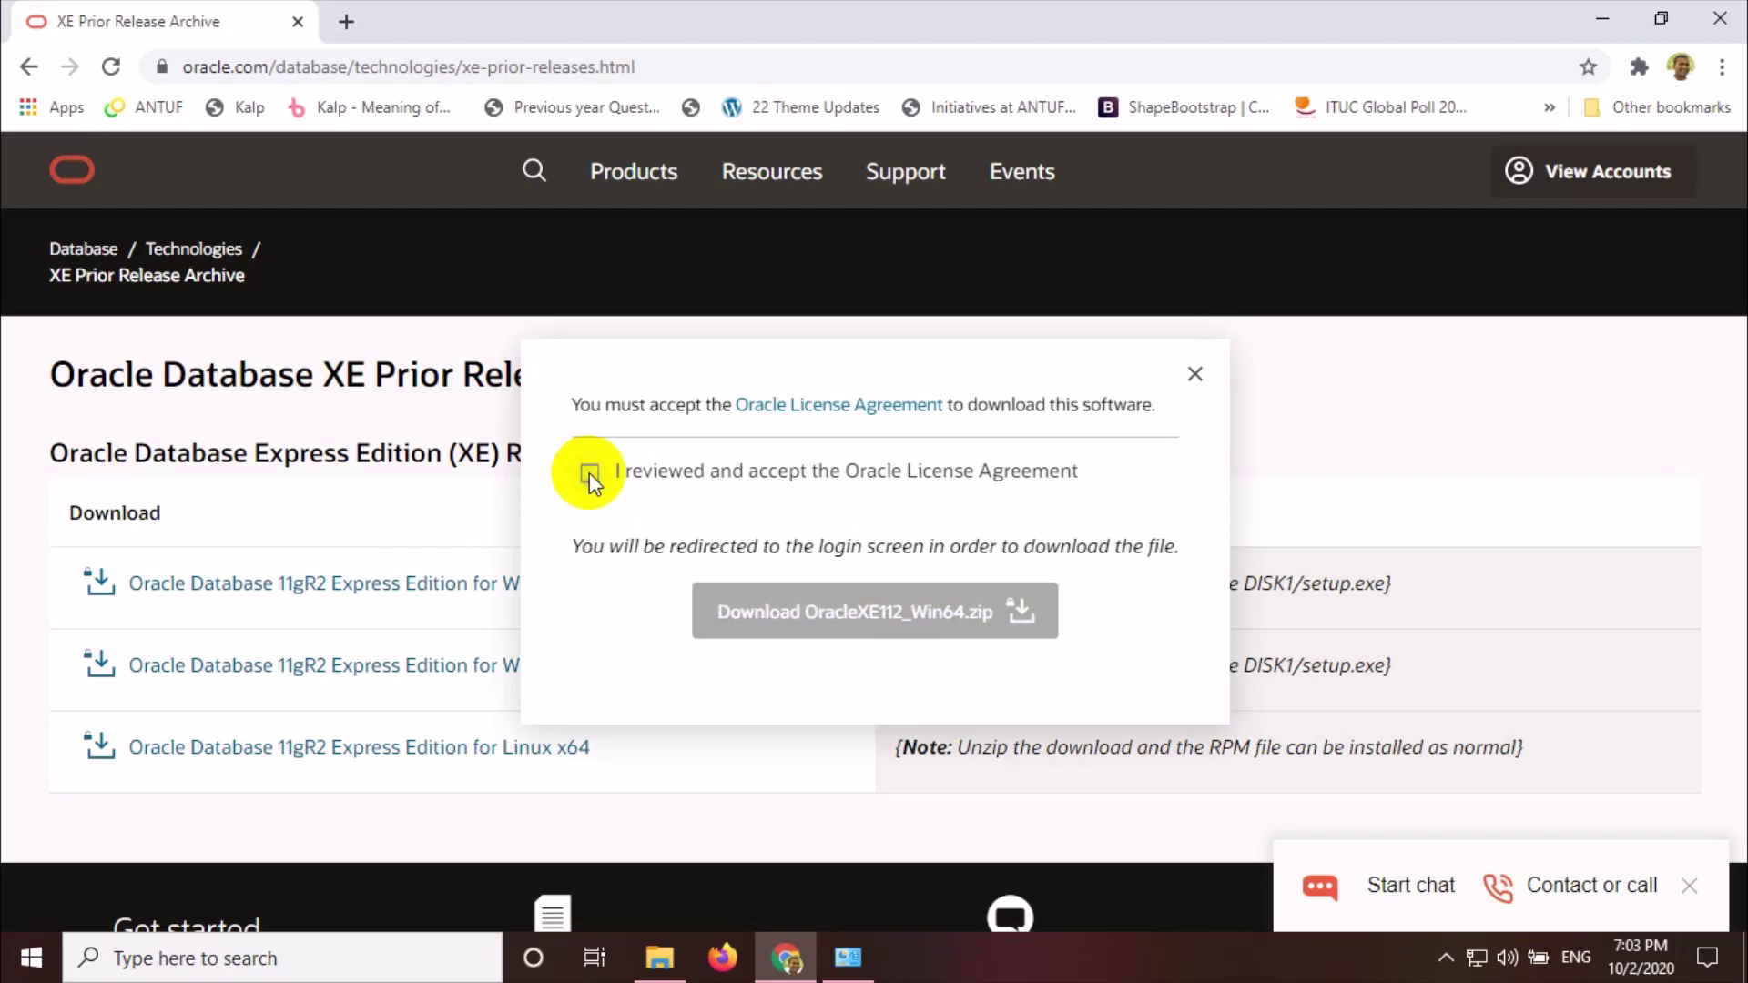
left_click(588, 473)
left_click(806, 624)
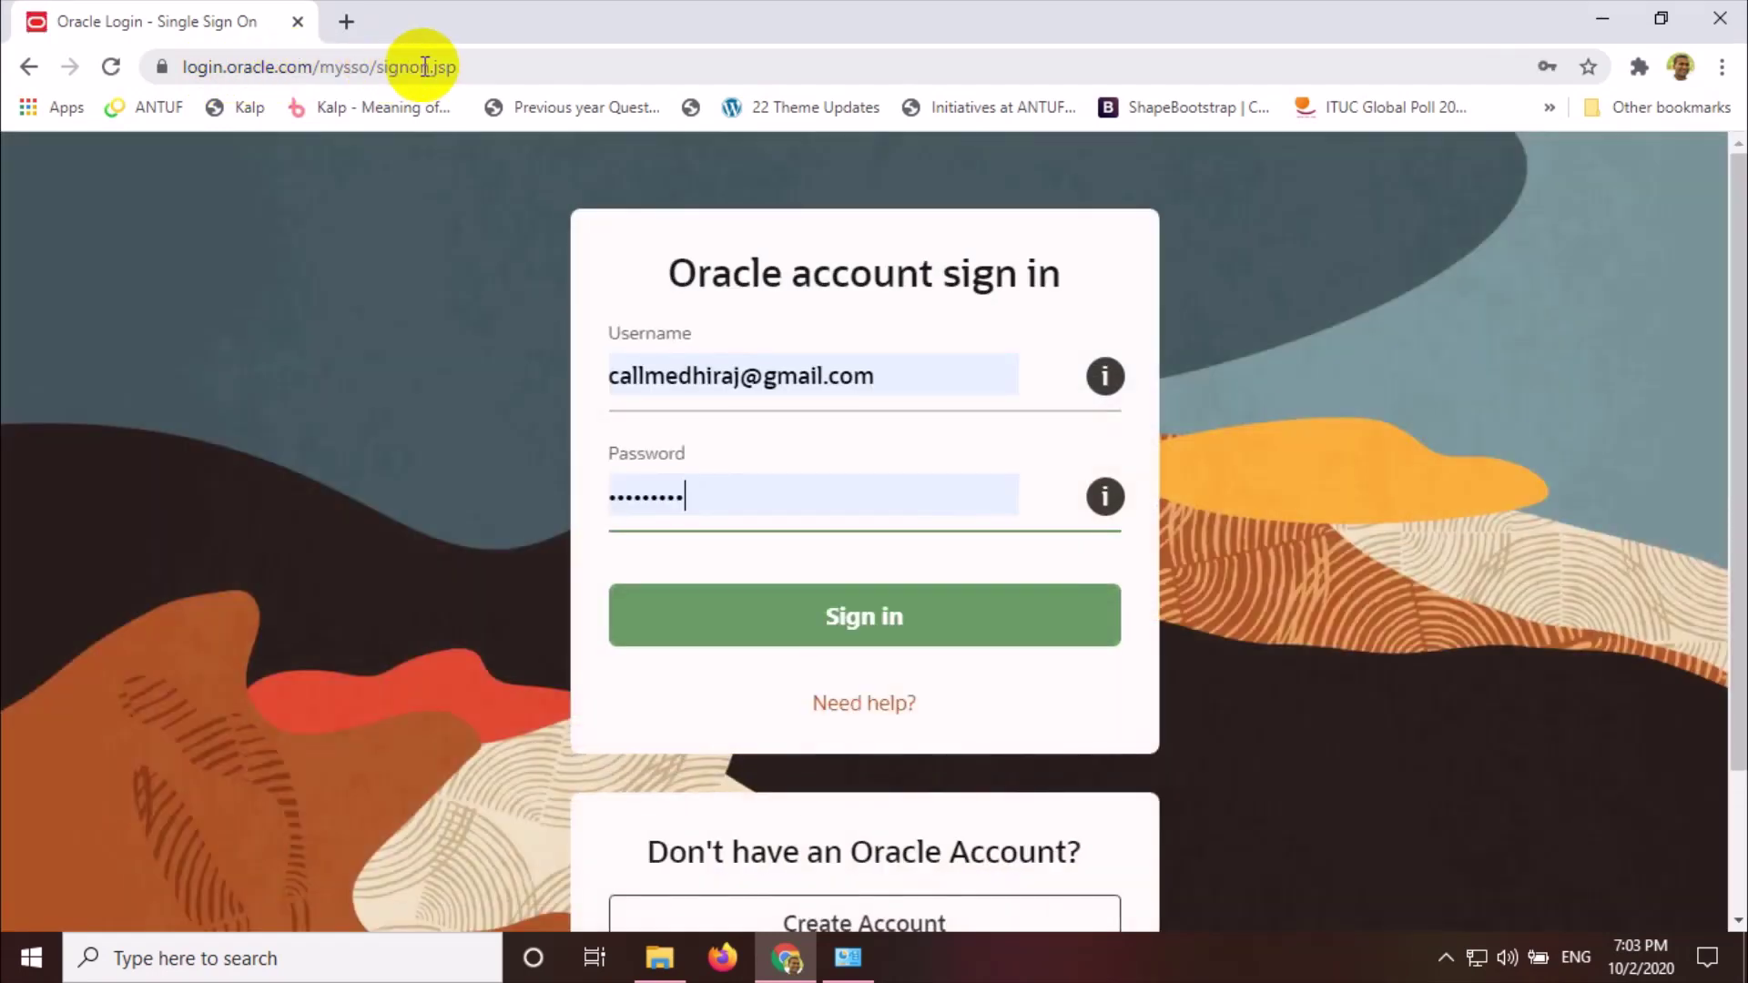
Sign in to the Oracle account so the 316.54 MB zip goes to the download manager
scroll(1282, 472, "down", 2)
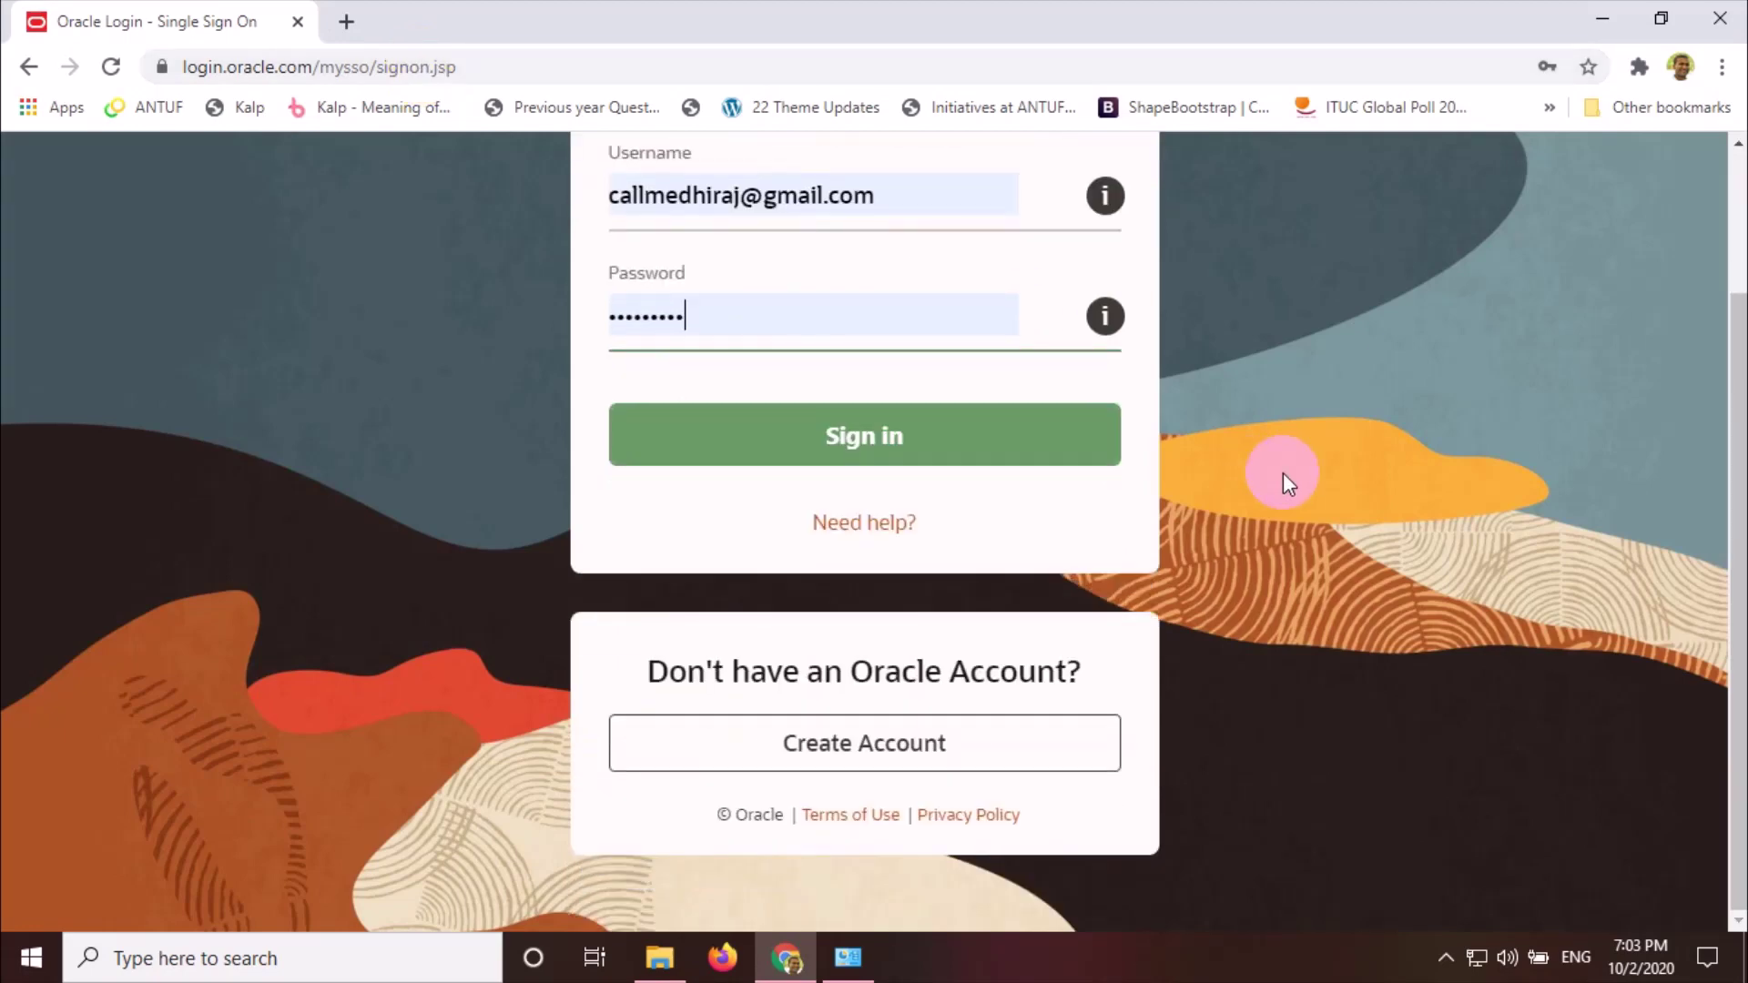
scroll(1282, 472, "up", 2)
left_click(980, 613)
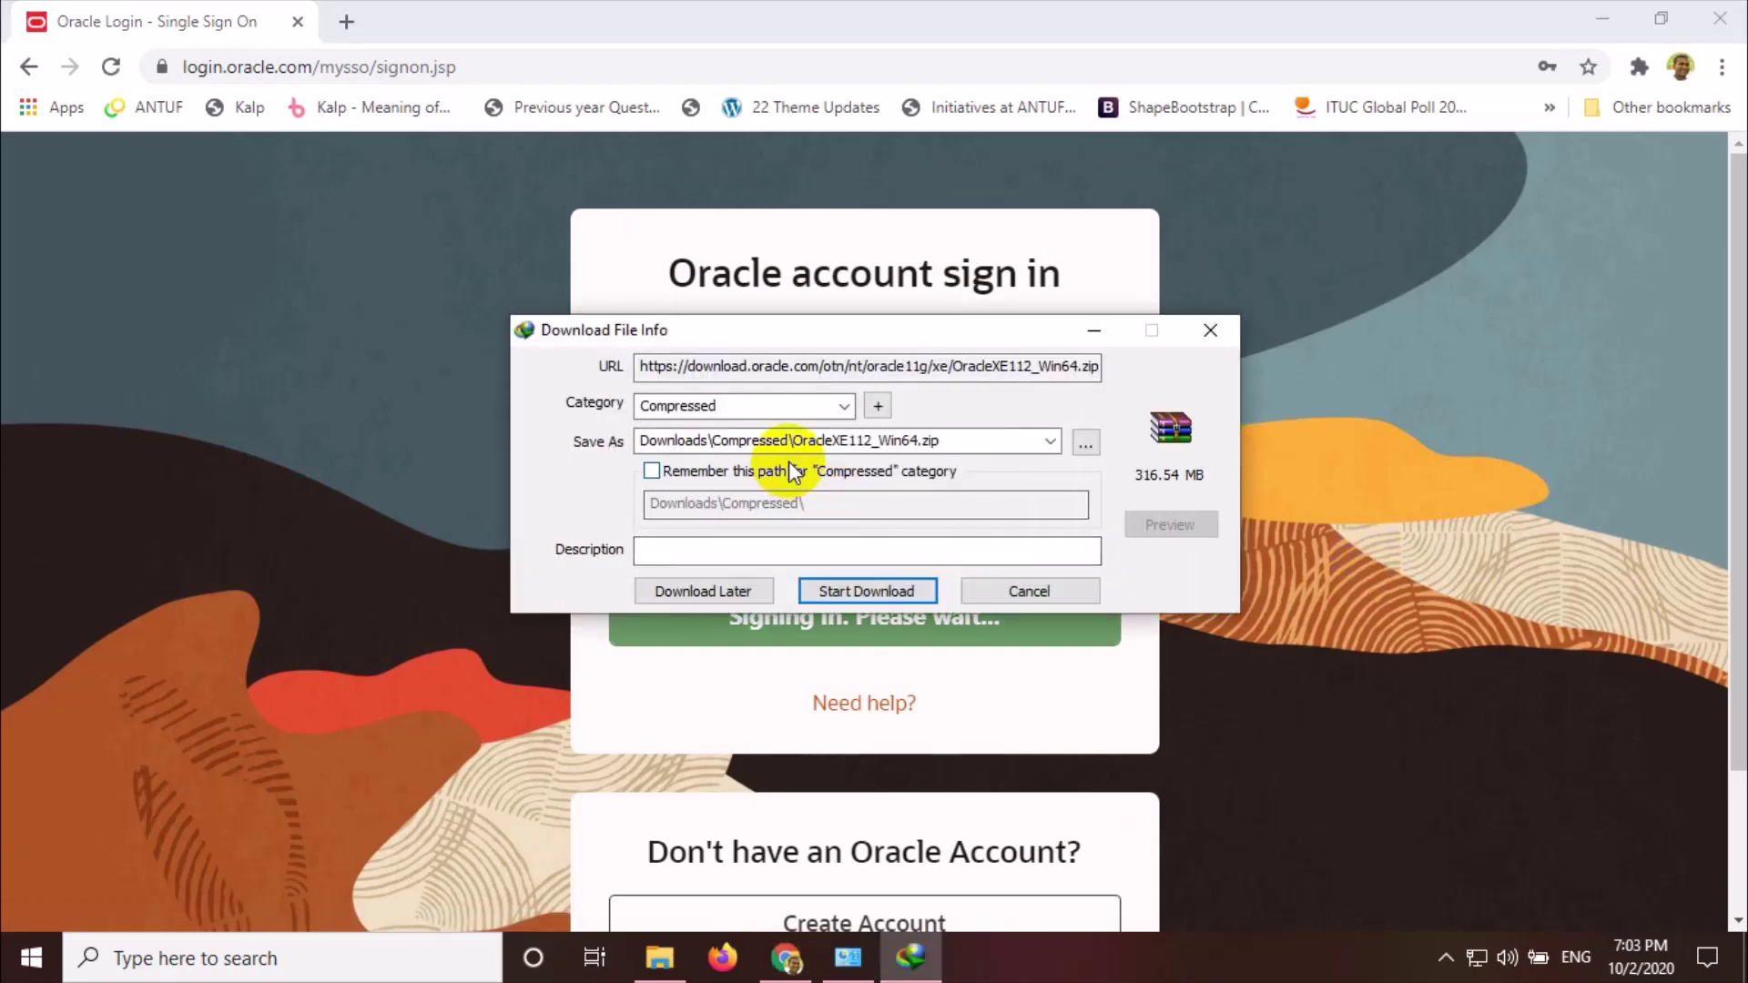
File the download under Programs, save it as D:\OracleXE112_Win64.zip, and start downloading
left_click(846, 403)
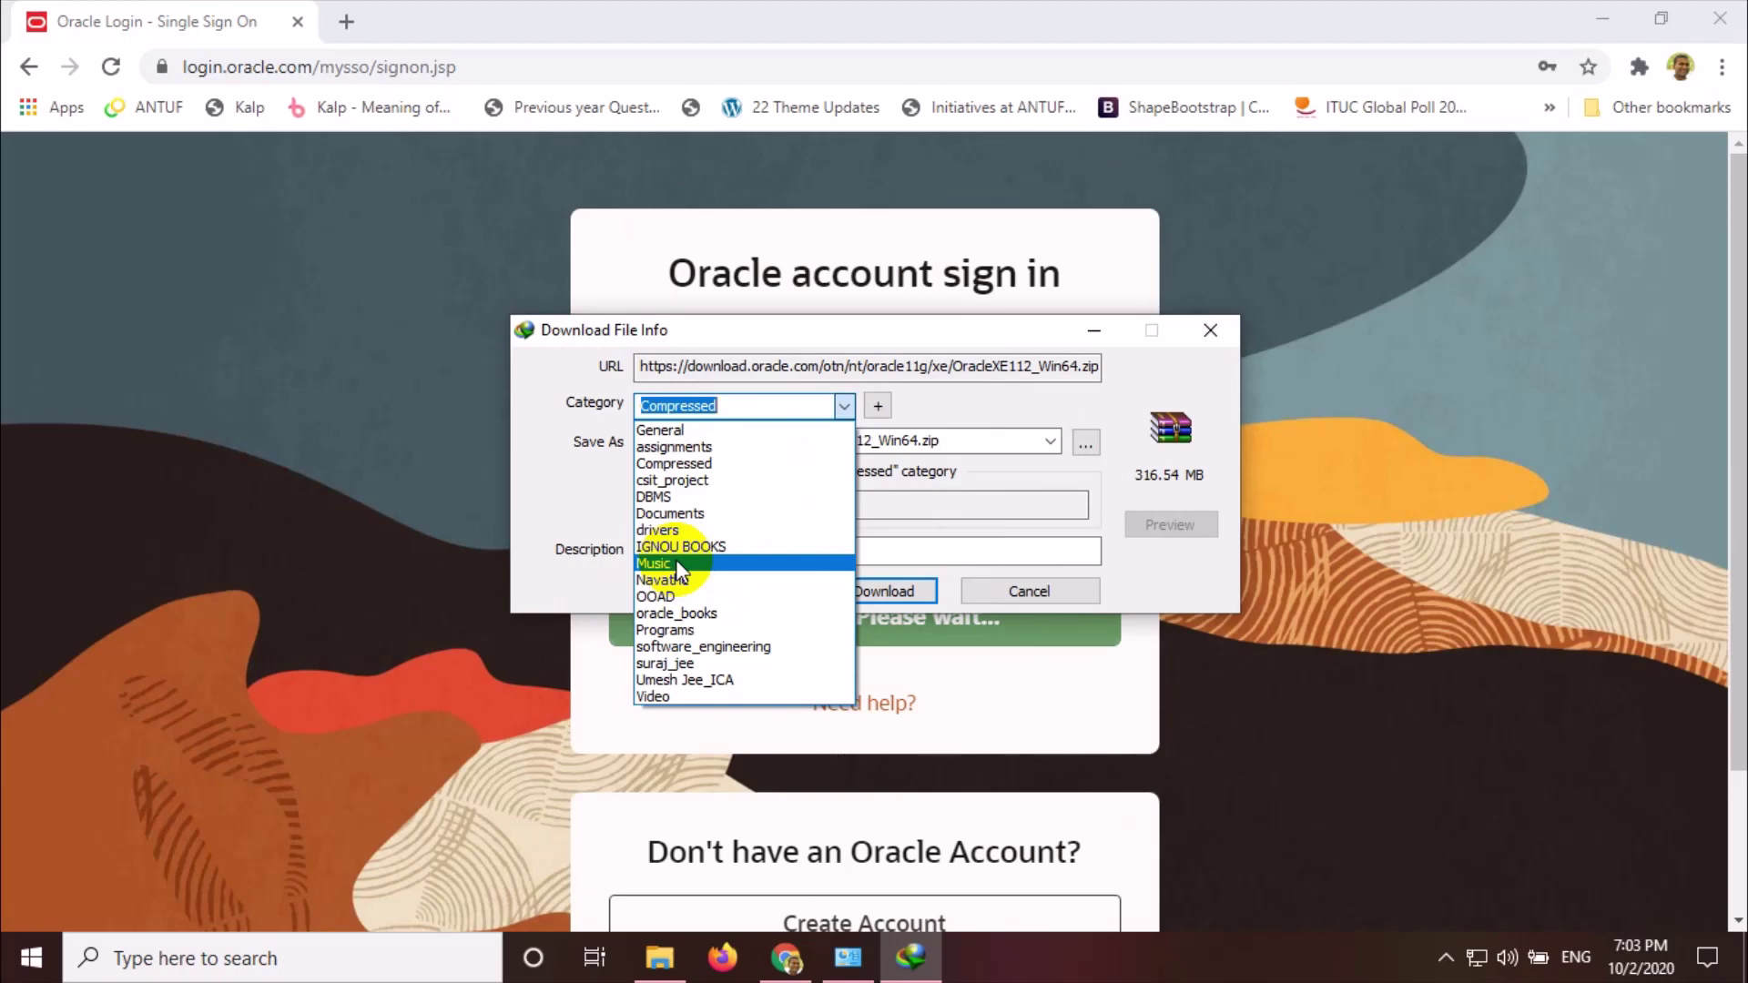
left_click(669, 631)
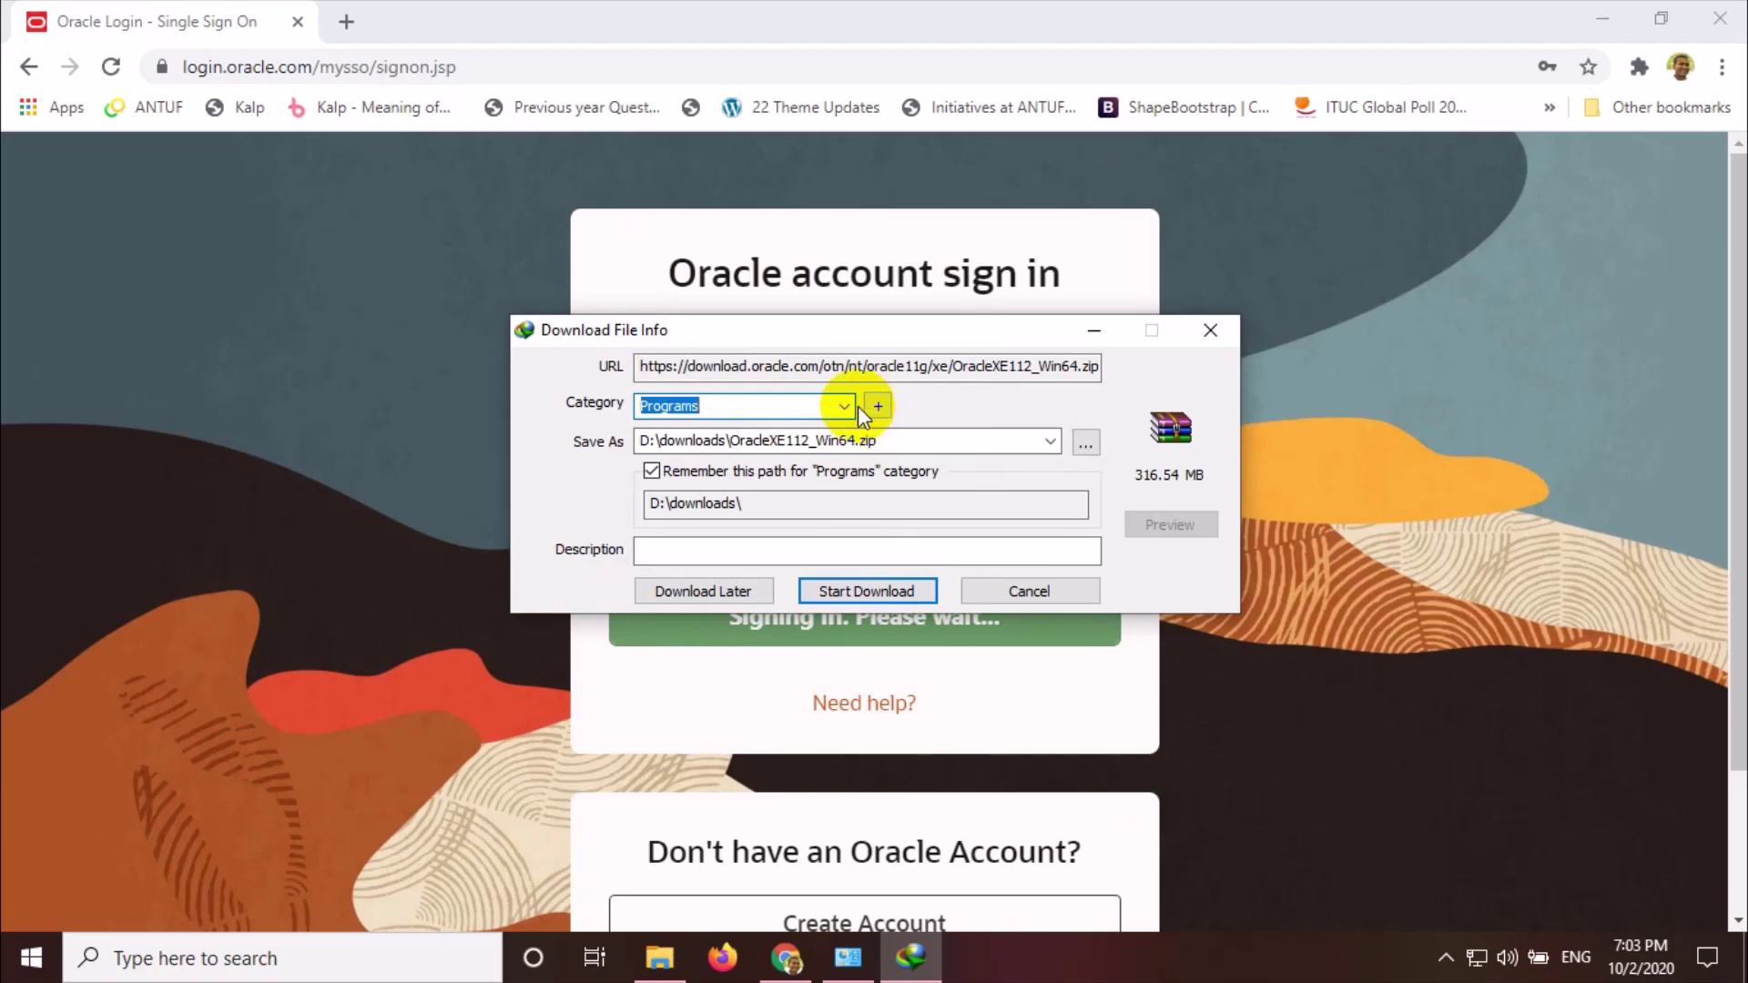
double_click(715, 440)
left_click(732, 440)
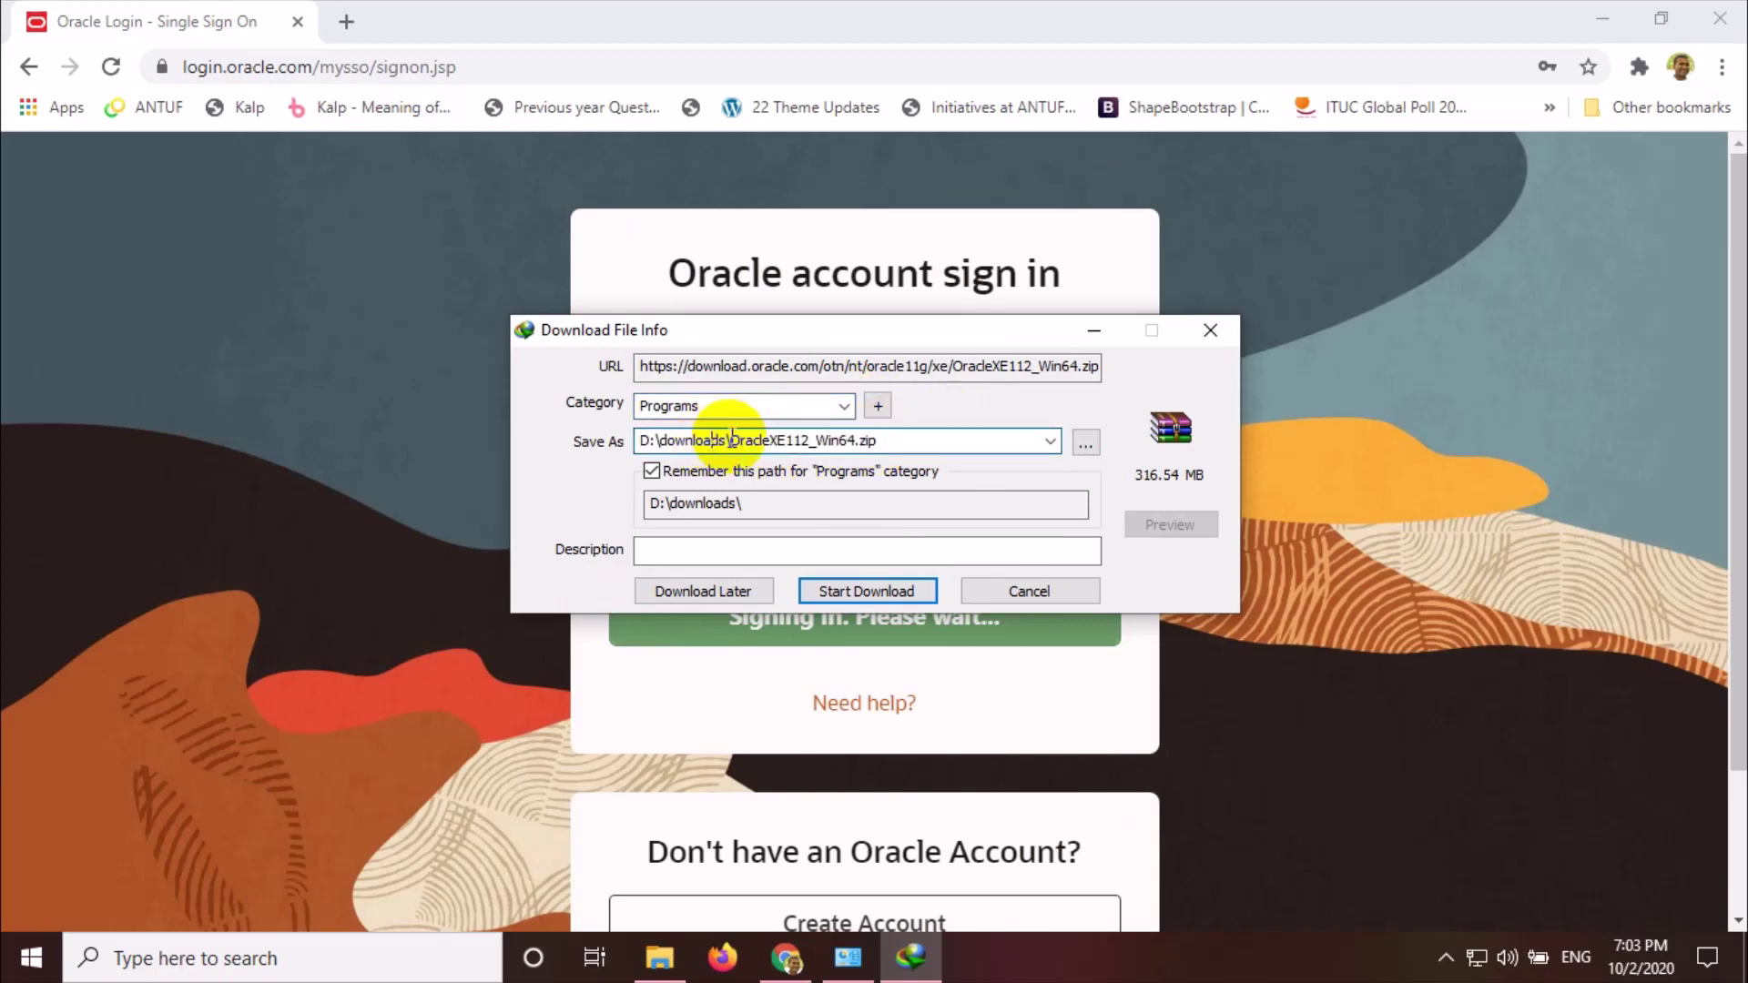
left_click_drag(732, 439, 659, 441)
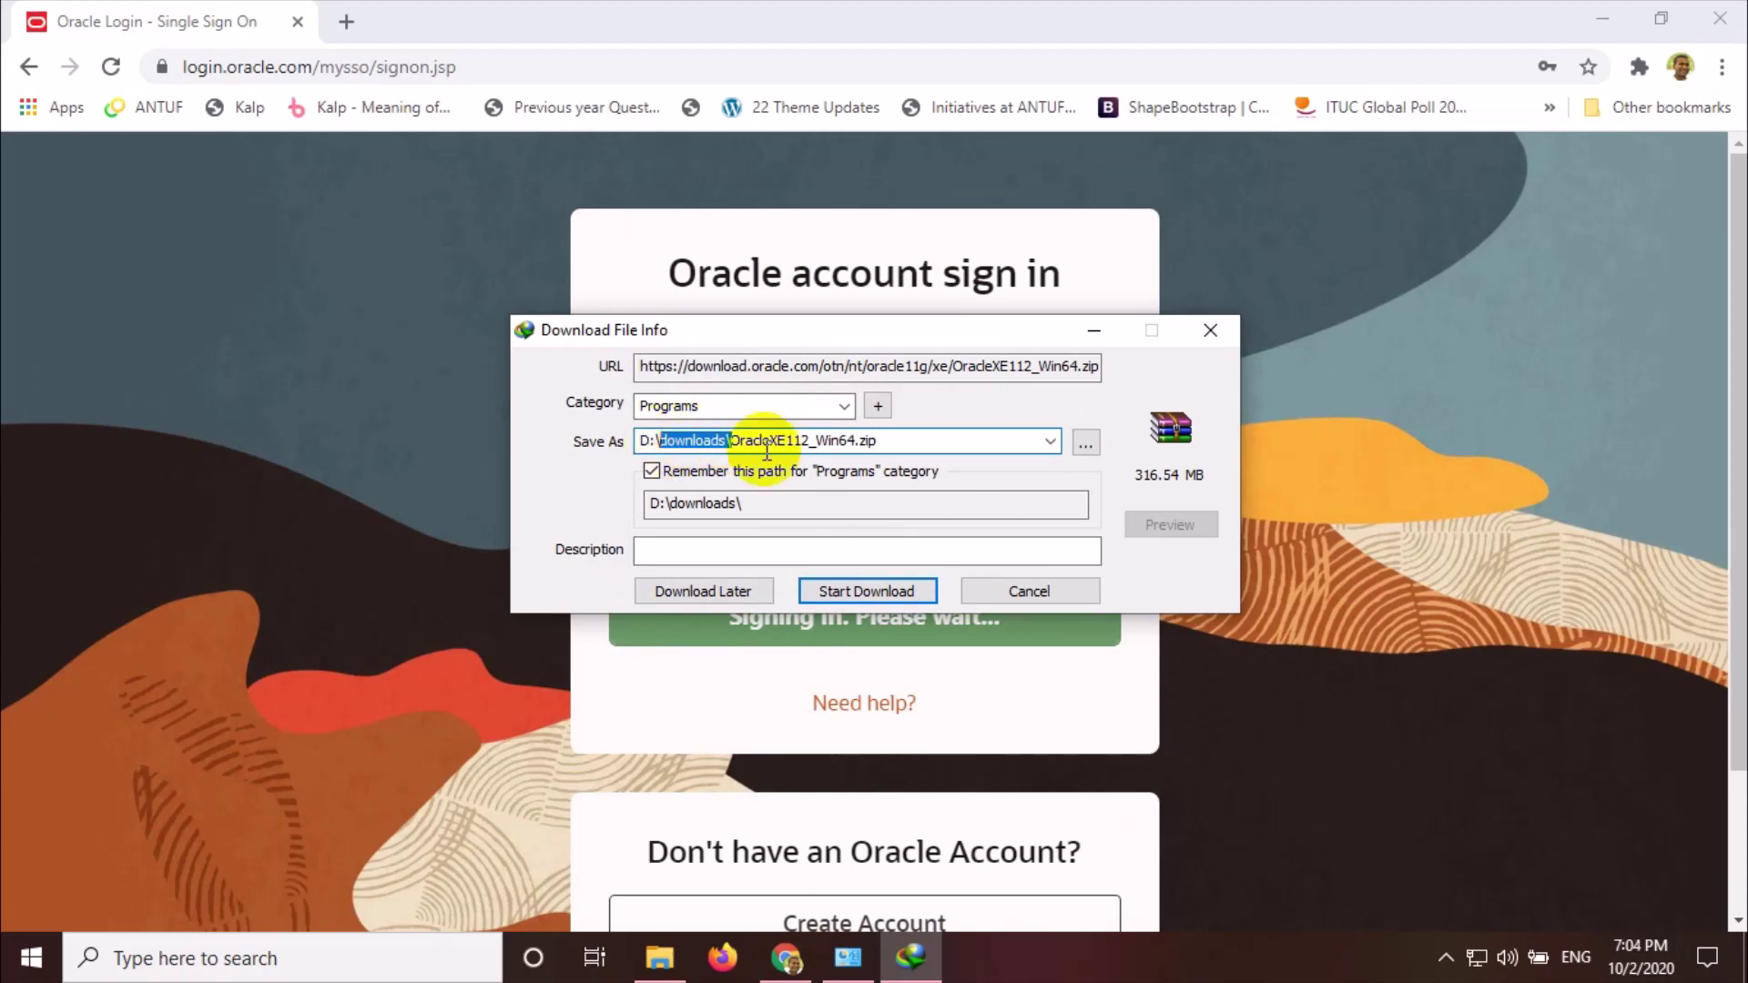
key("Delete")
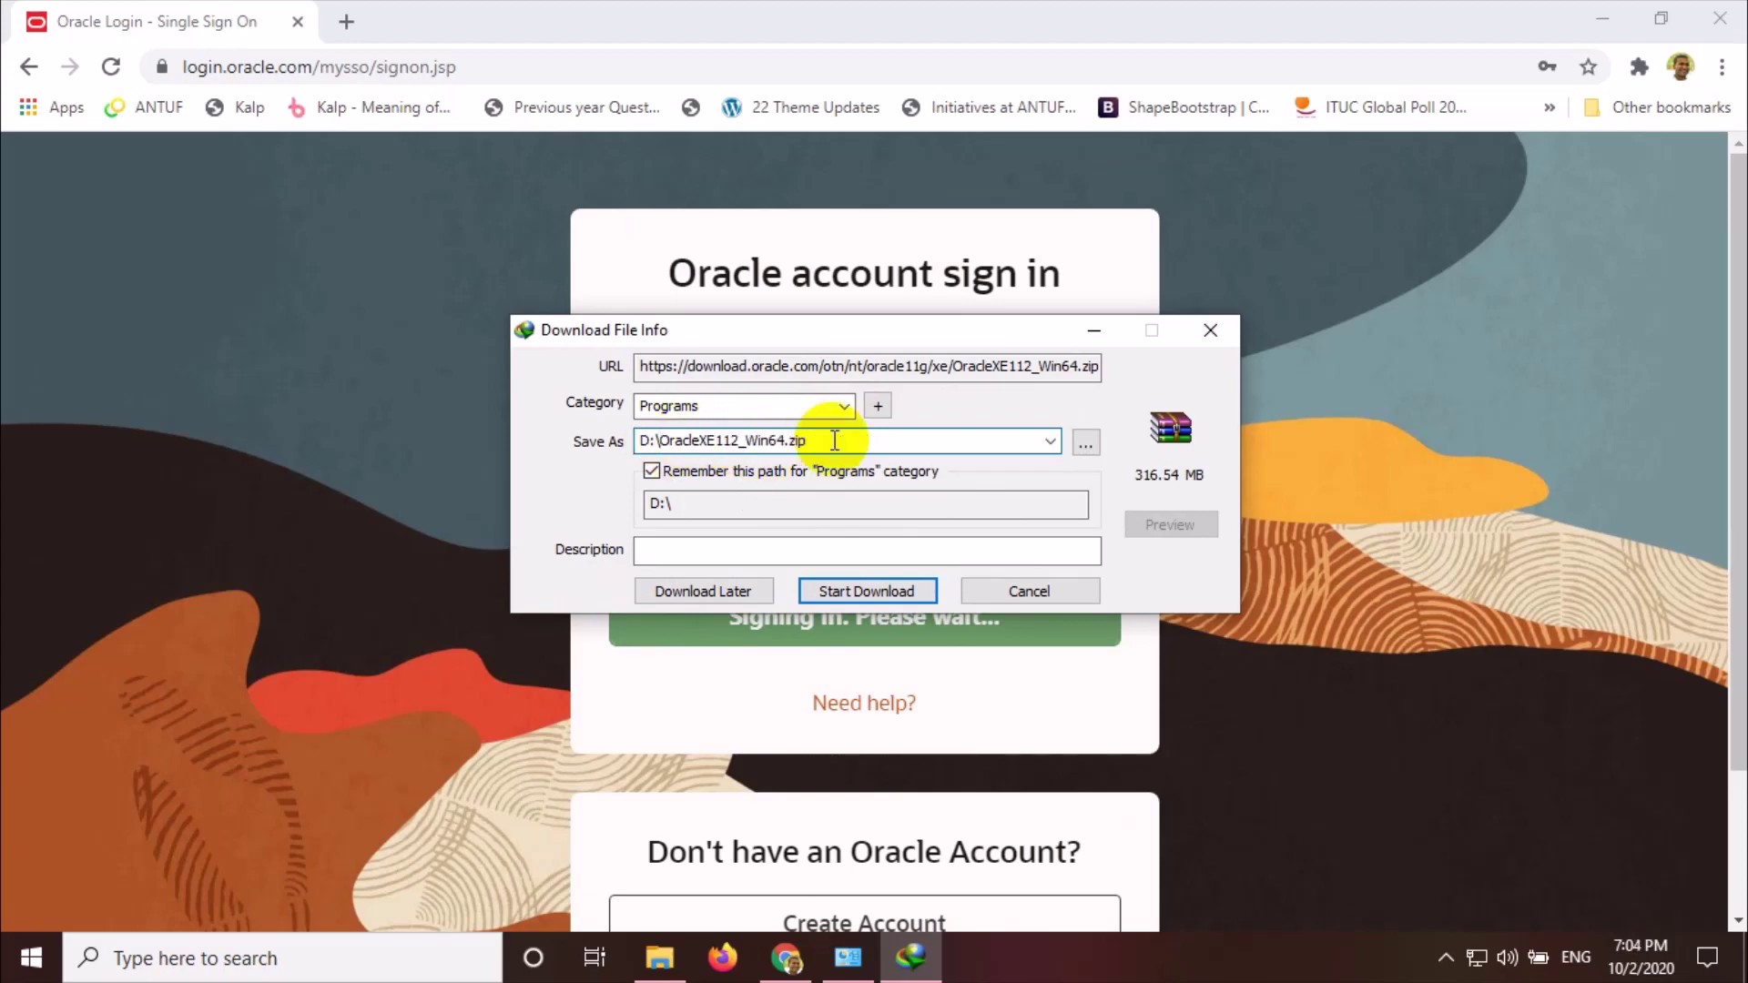
left_click(881, 592)
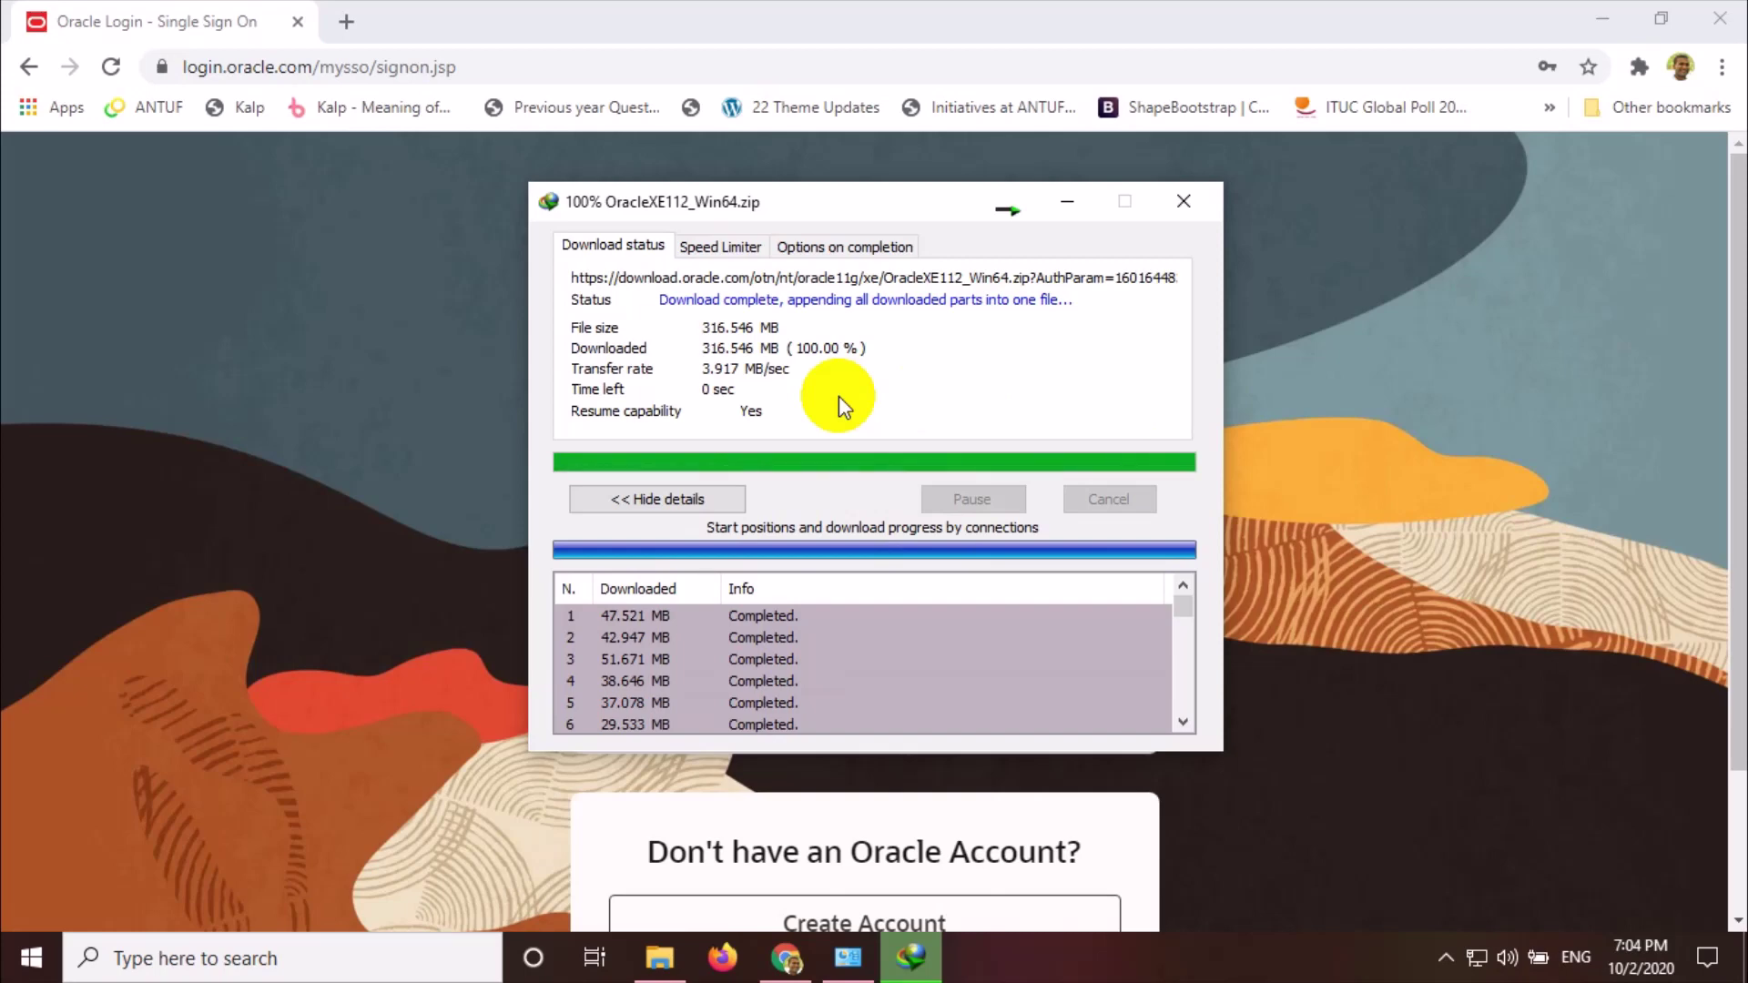
Open the download's folder, close Chrome and the System window, and select Backup (D:)
left_click(930, 557)
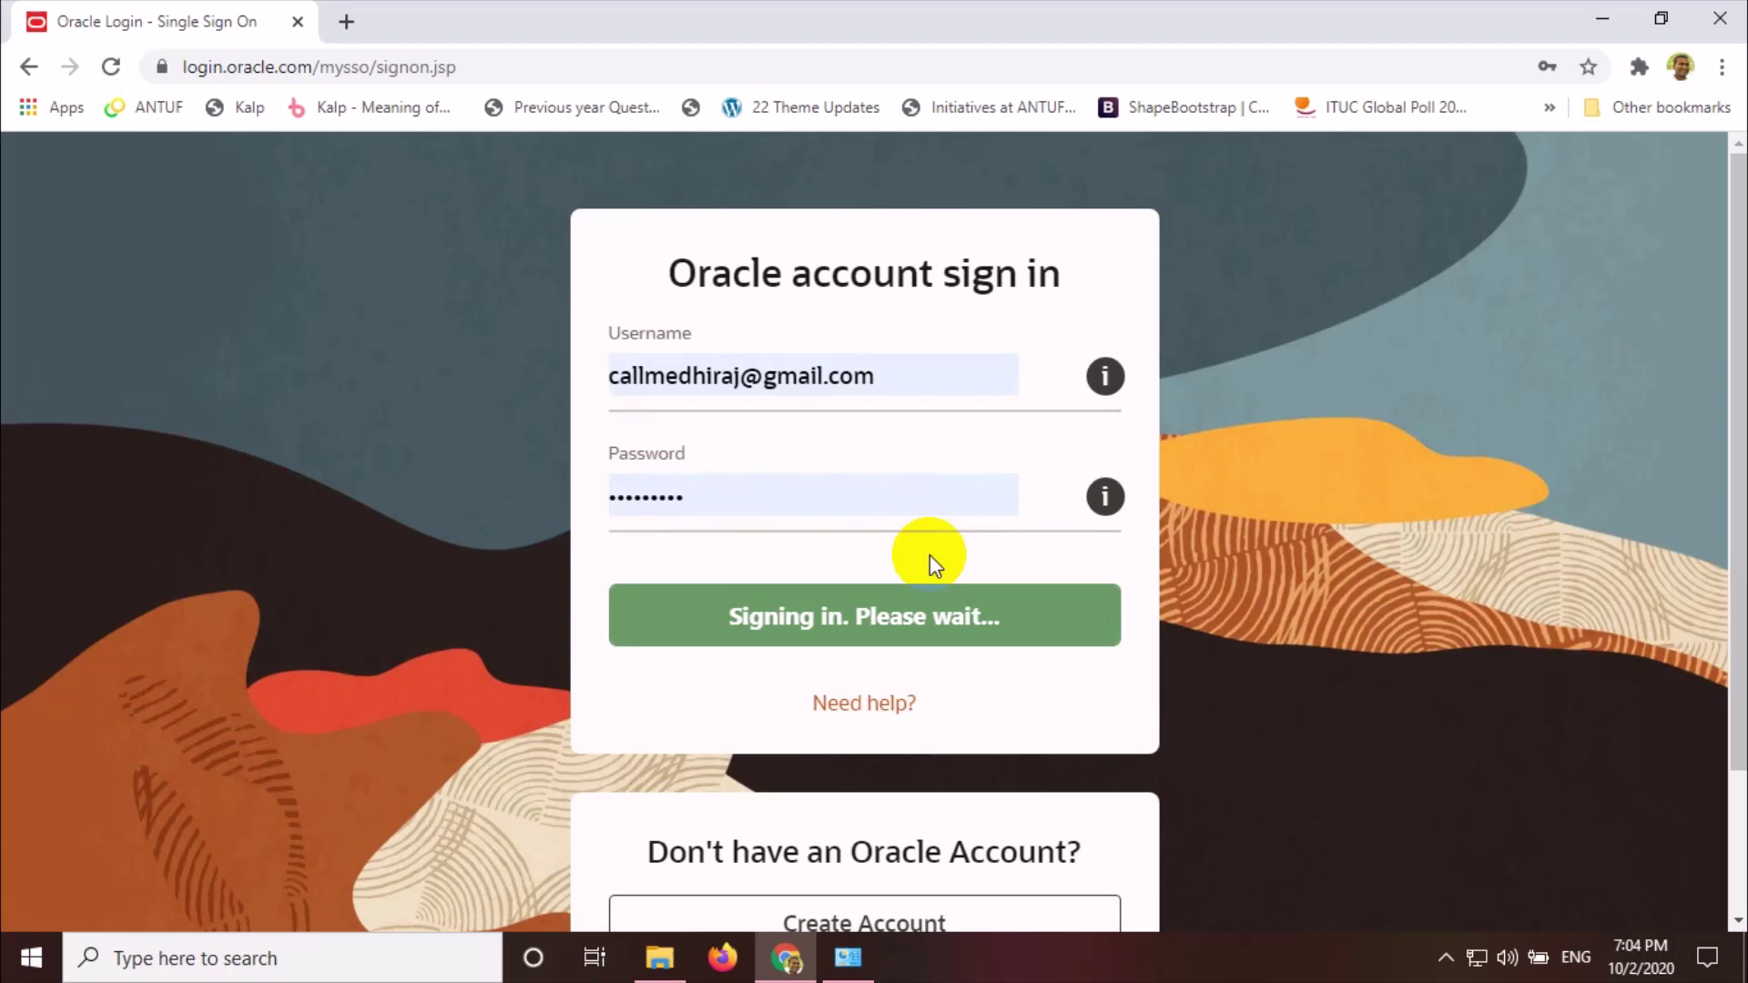
left_click(1720, 19)
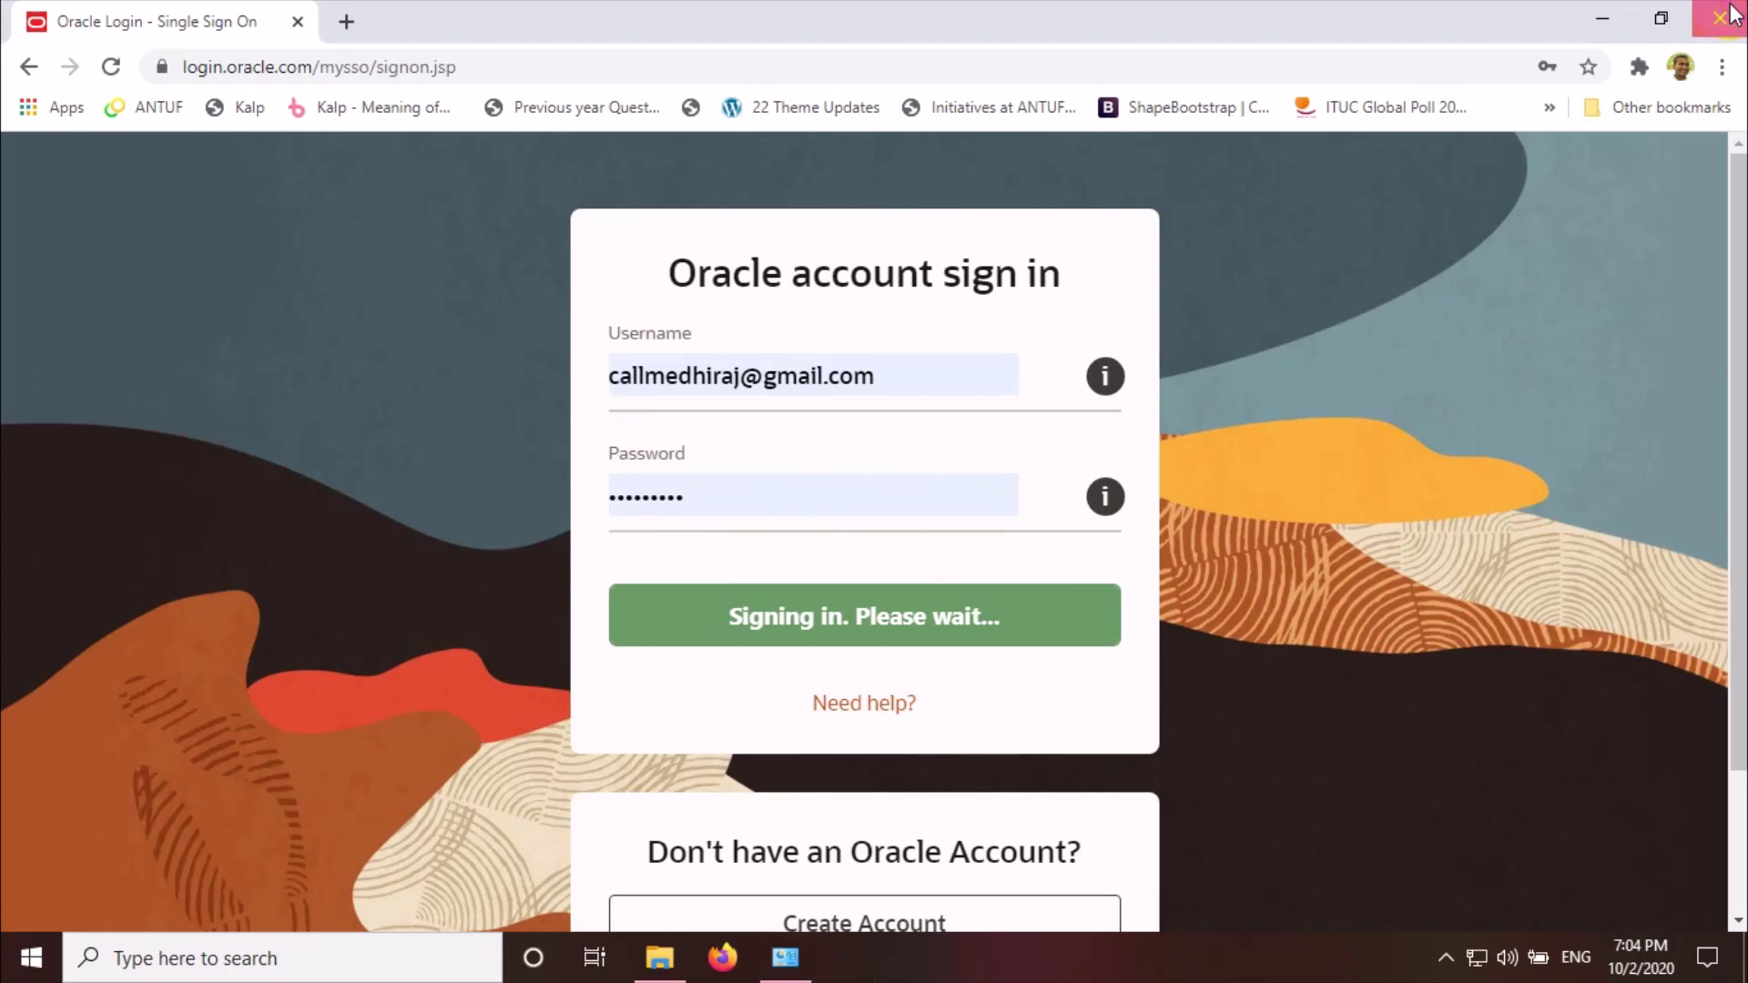
left_click(1718, 13)
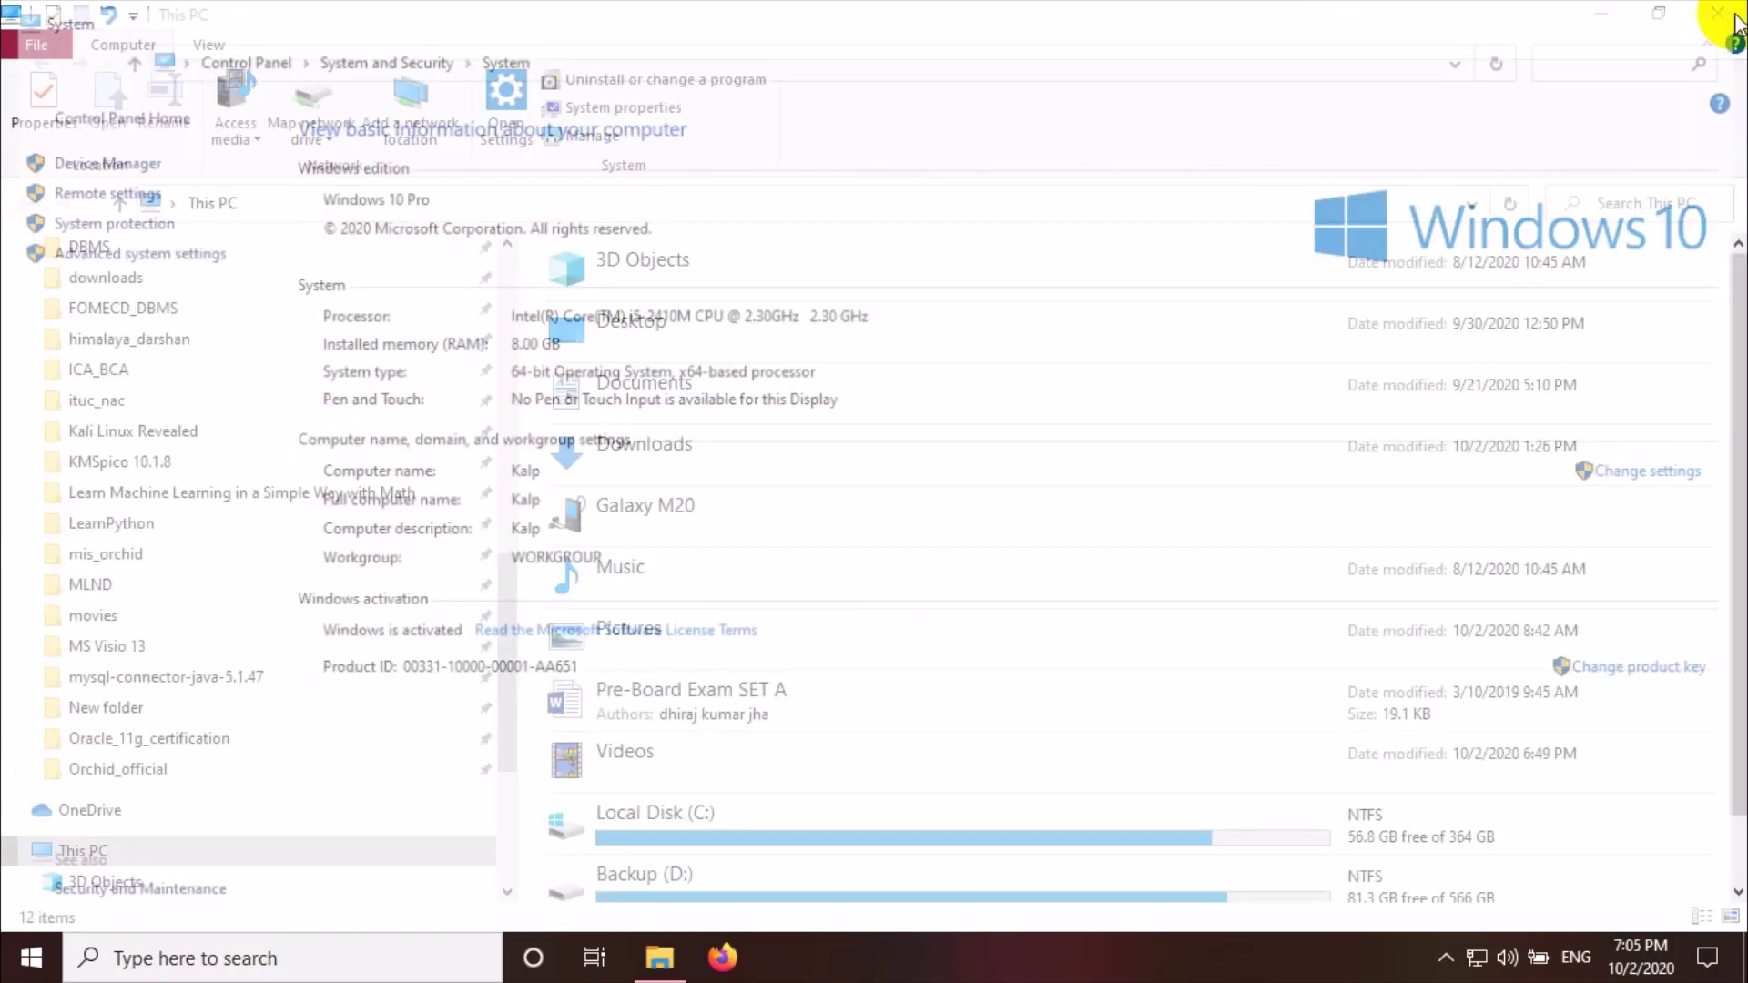
left_click(676, 876)
Open Backup (D:), scroll to the 324,145 KB OracleXE112_Win64 ZIP archive, and open it
double_click(676, 876)
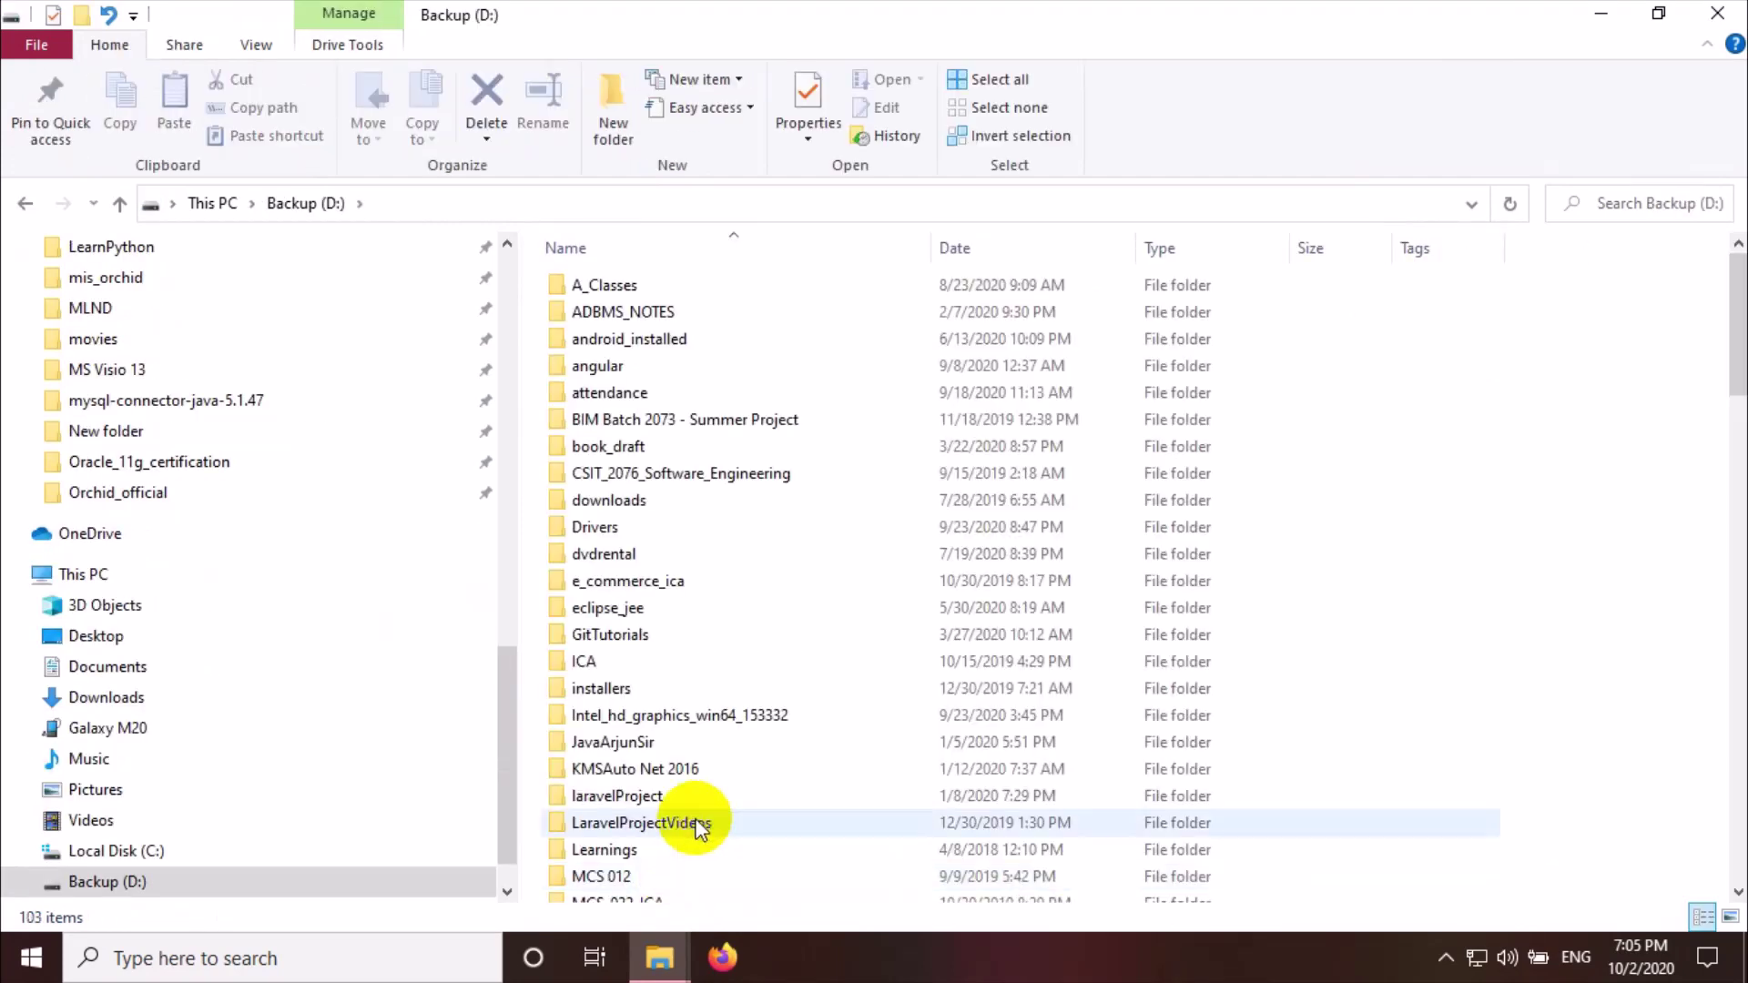
scroll(697, 824, "down", 3)
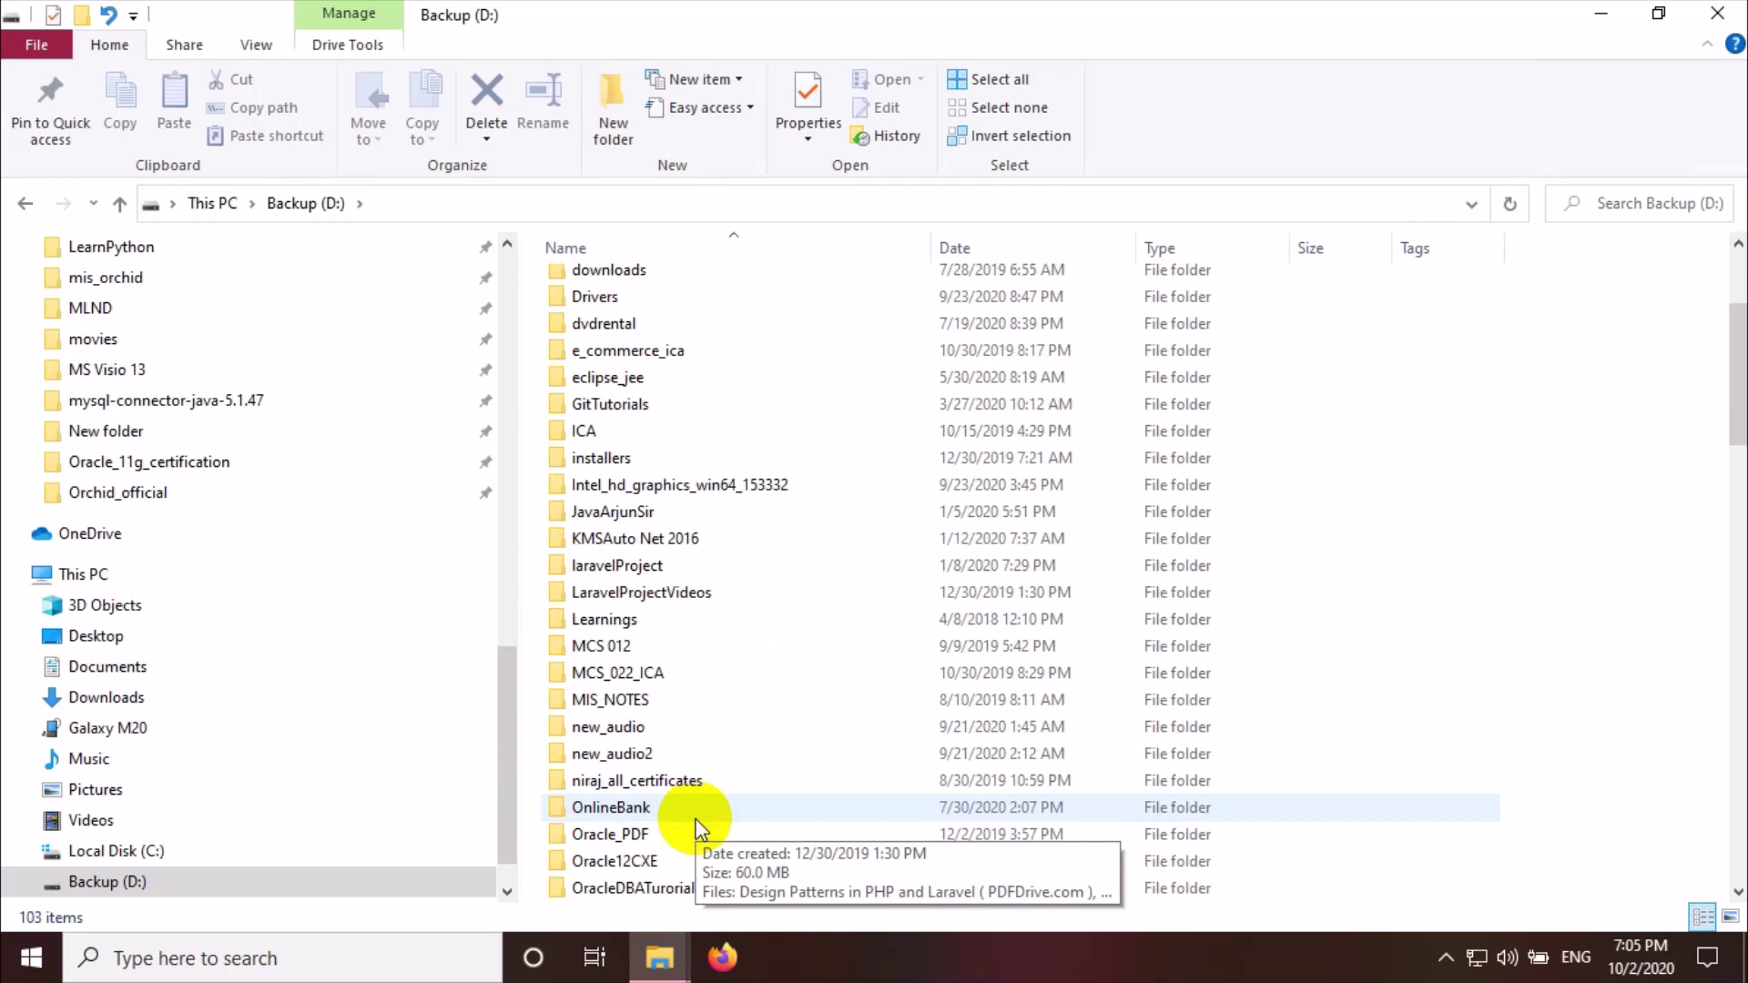
scroll(697, 824, "down", 2)
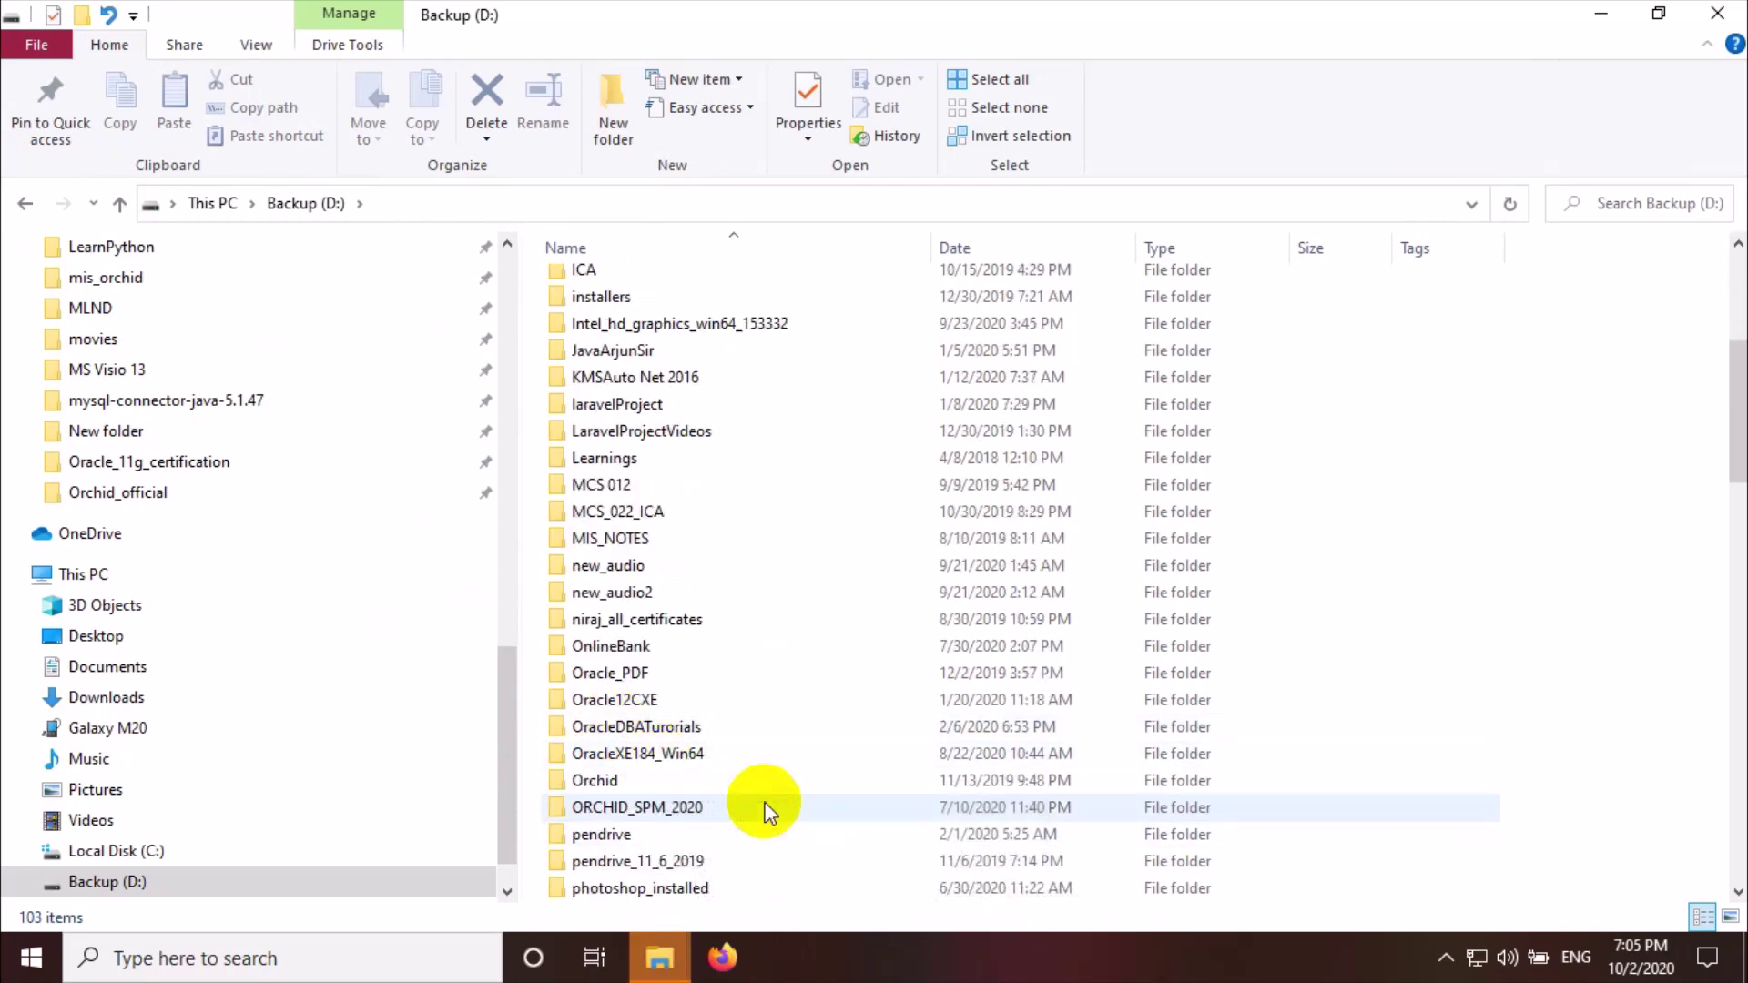
scroll(765, 811, "down", 5)
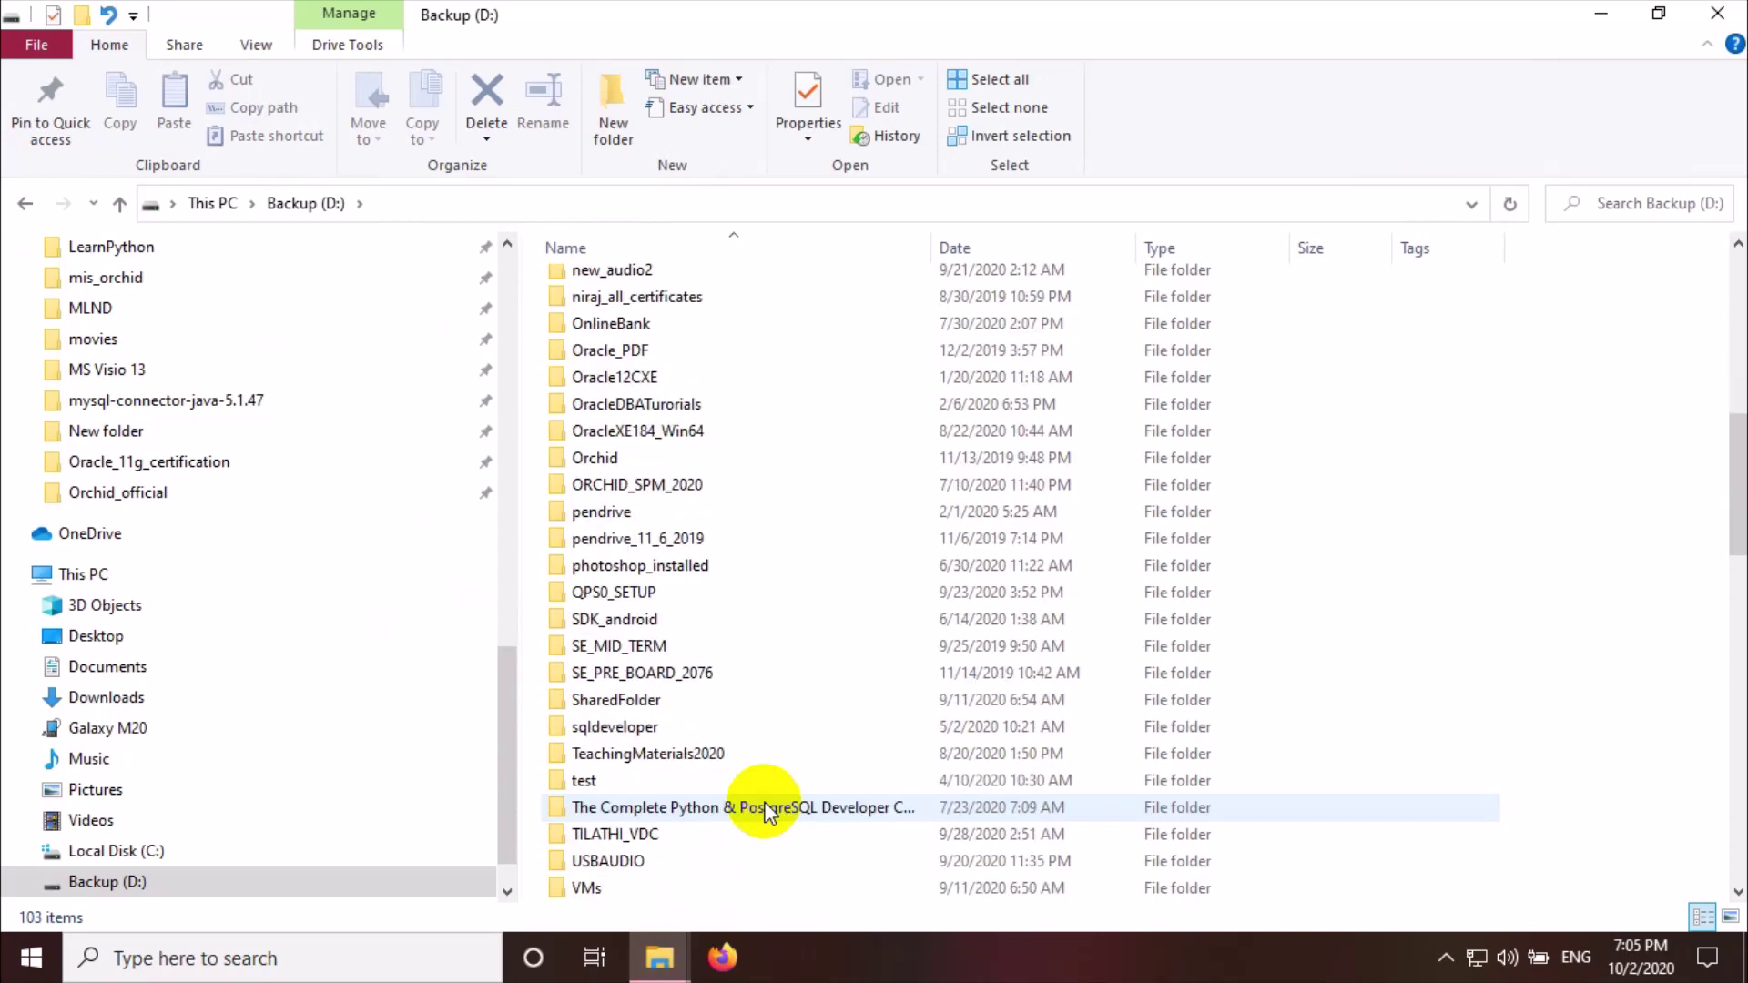
scroll(765, 811, "down", 6)
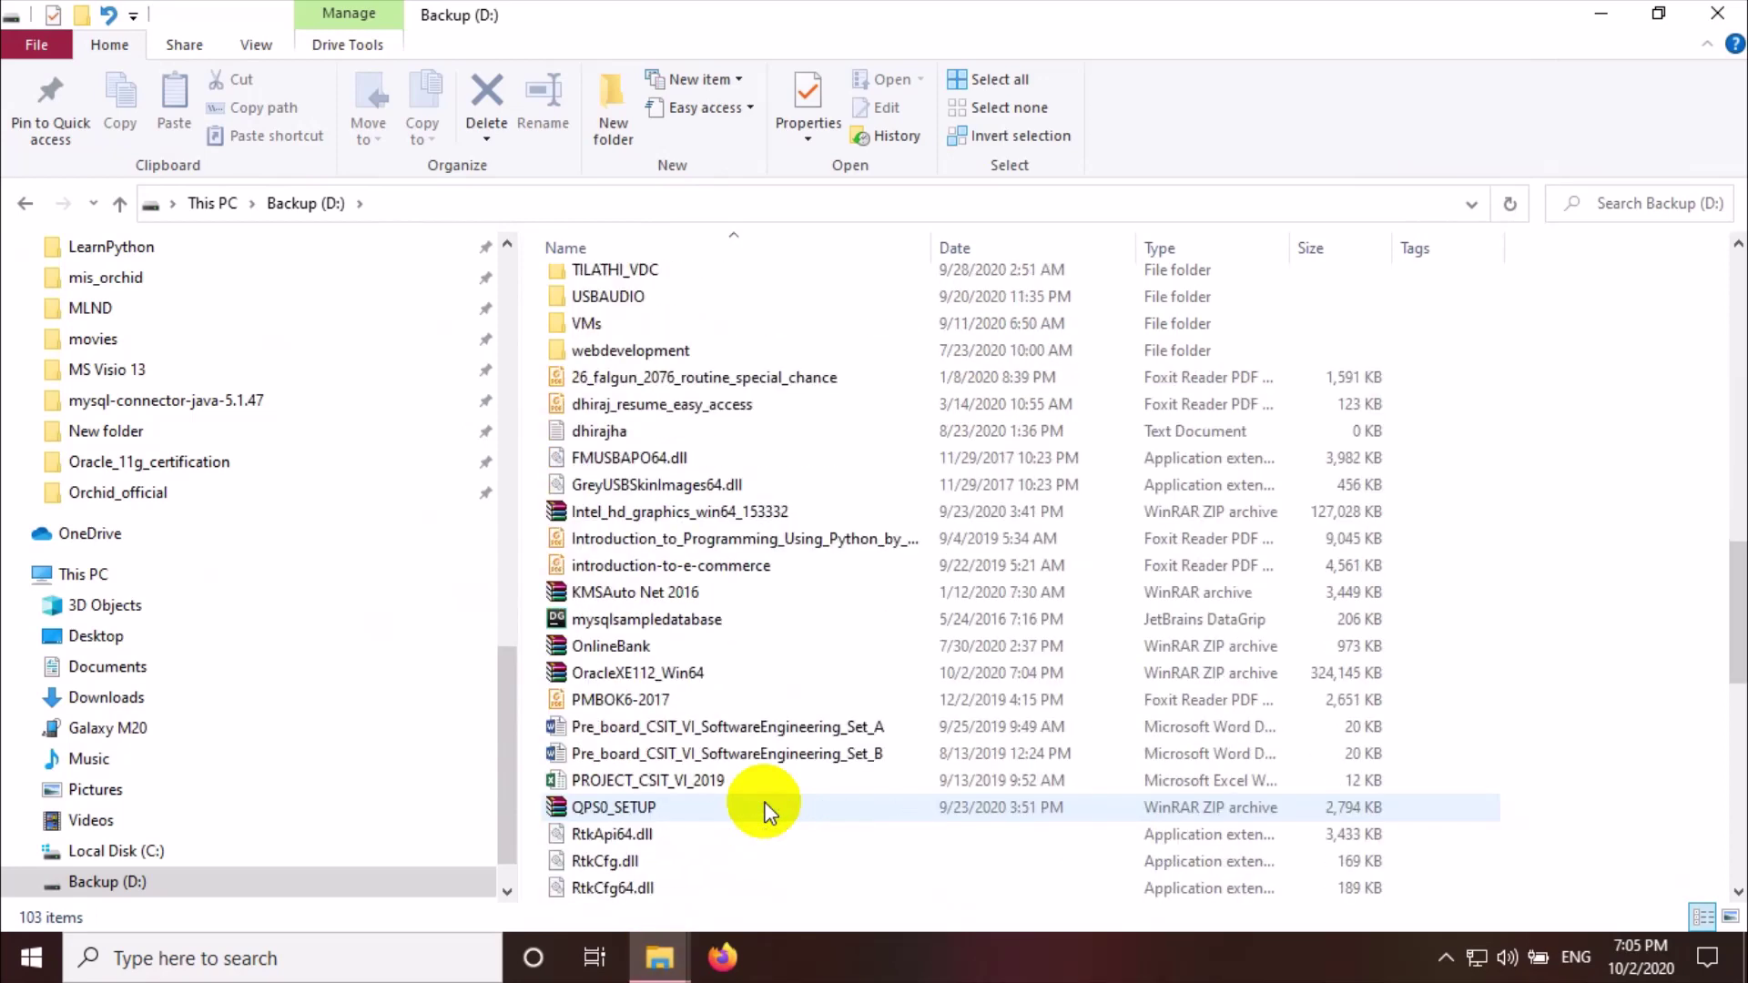
left_click(664, 674)
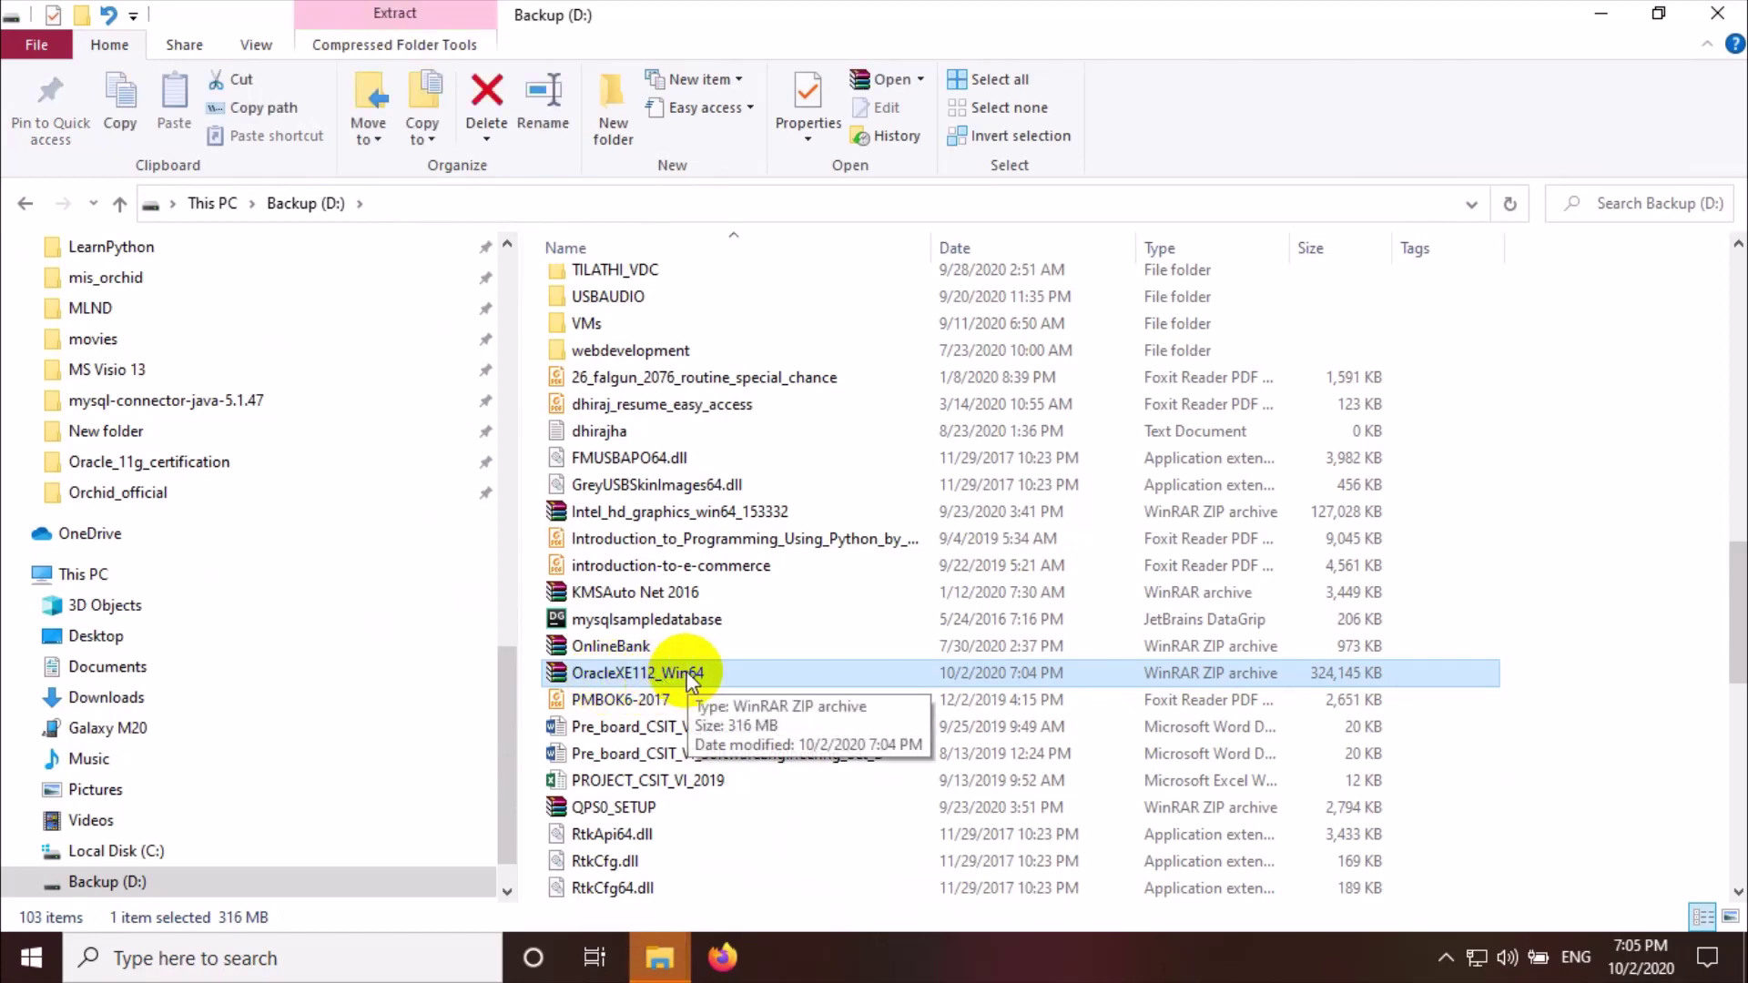
double_click(687, 672)
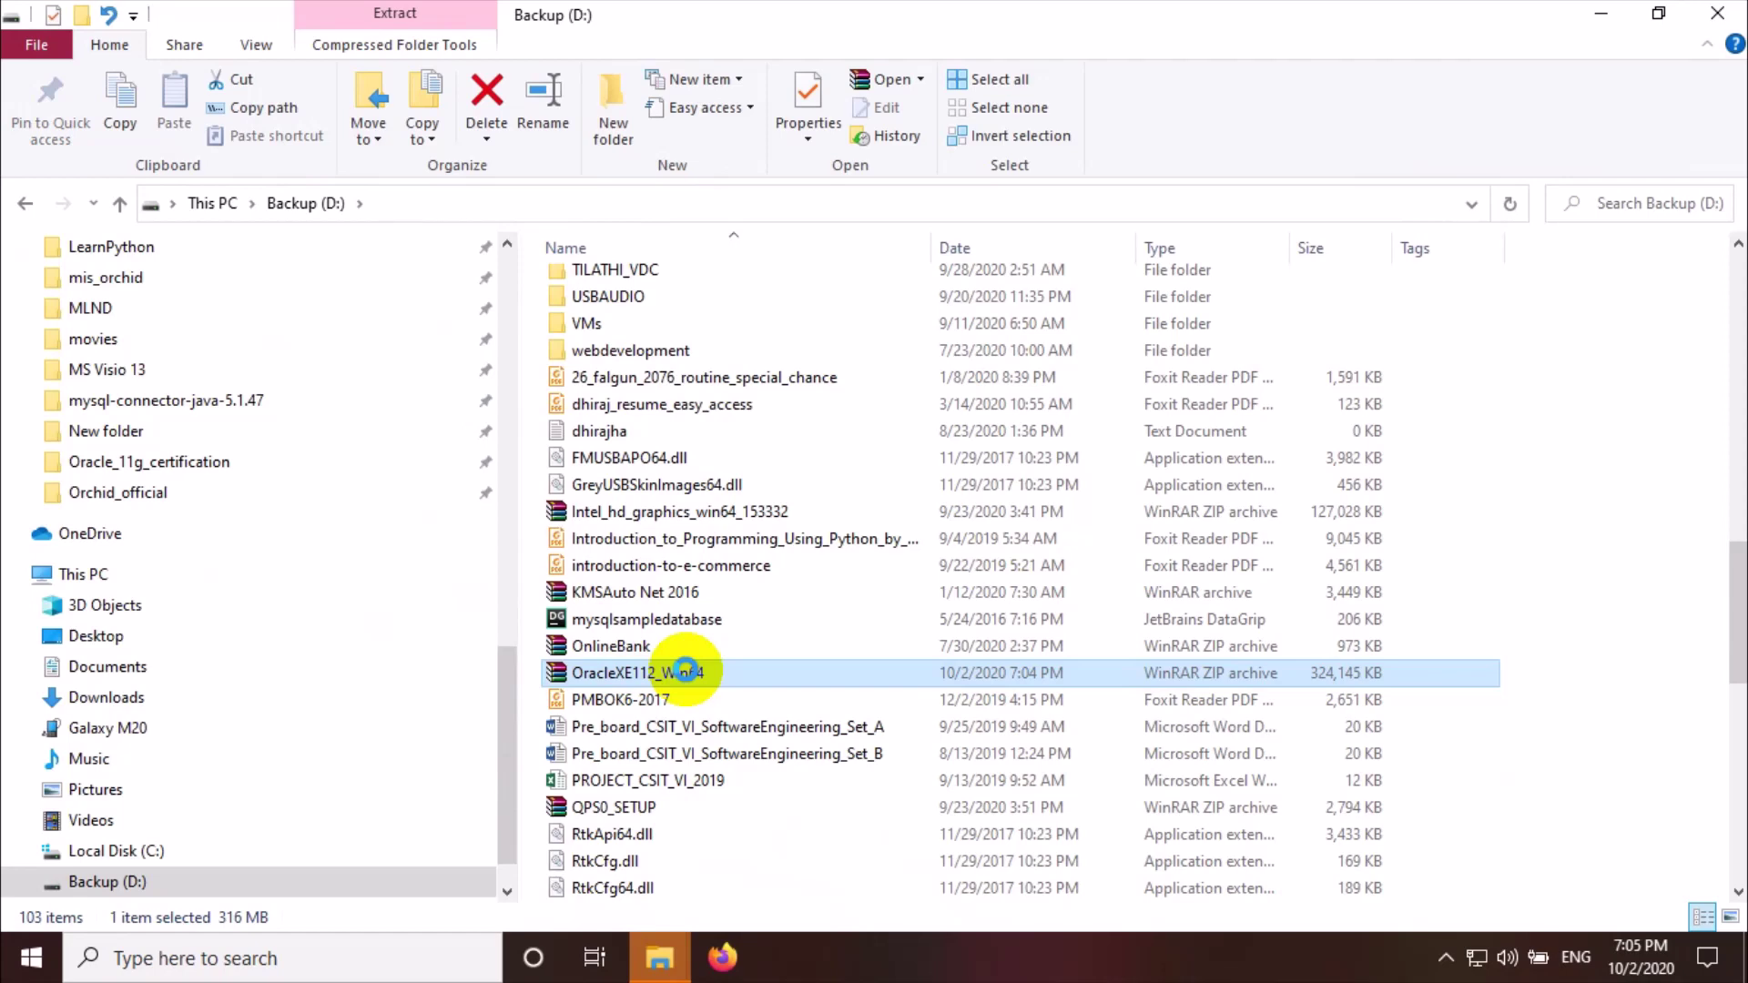
Extract OracleXE112_Win64.zip with 7-Zip into its own OracleXE112_Win64 folder on D:
right_click(686, 673)
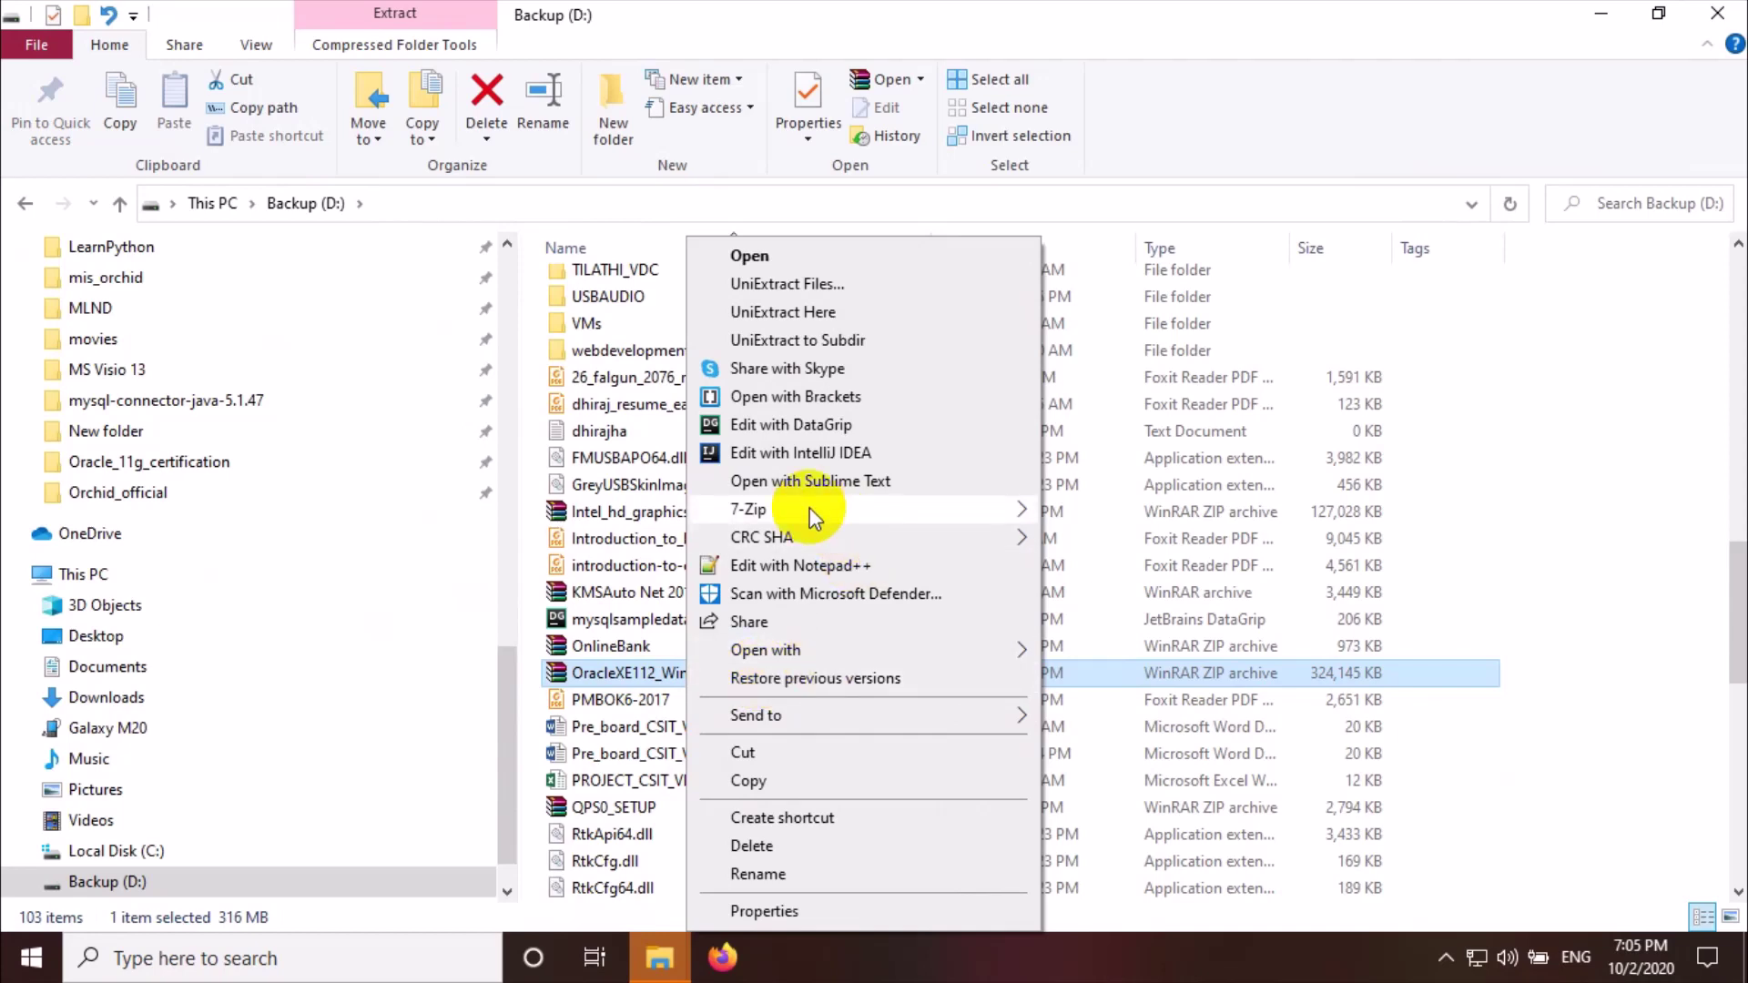
mouse_move(876, 508)
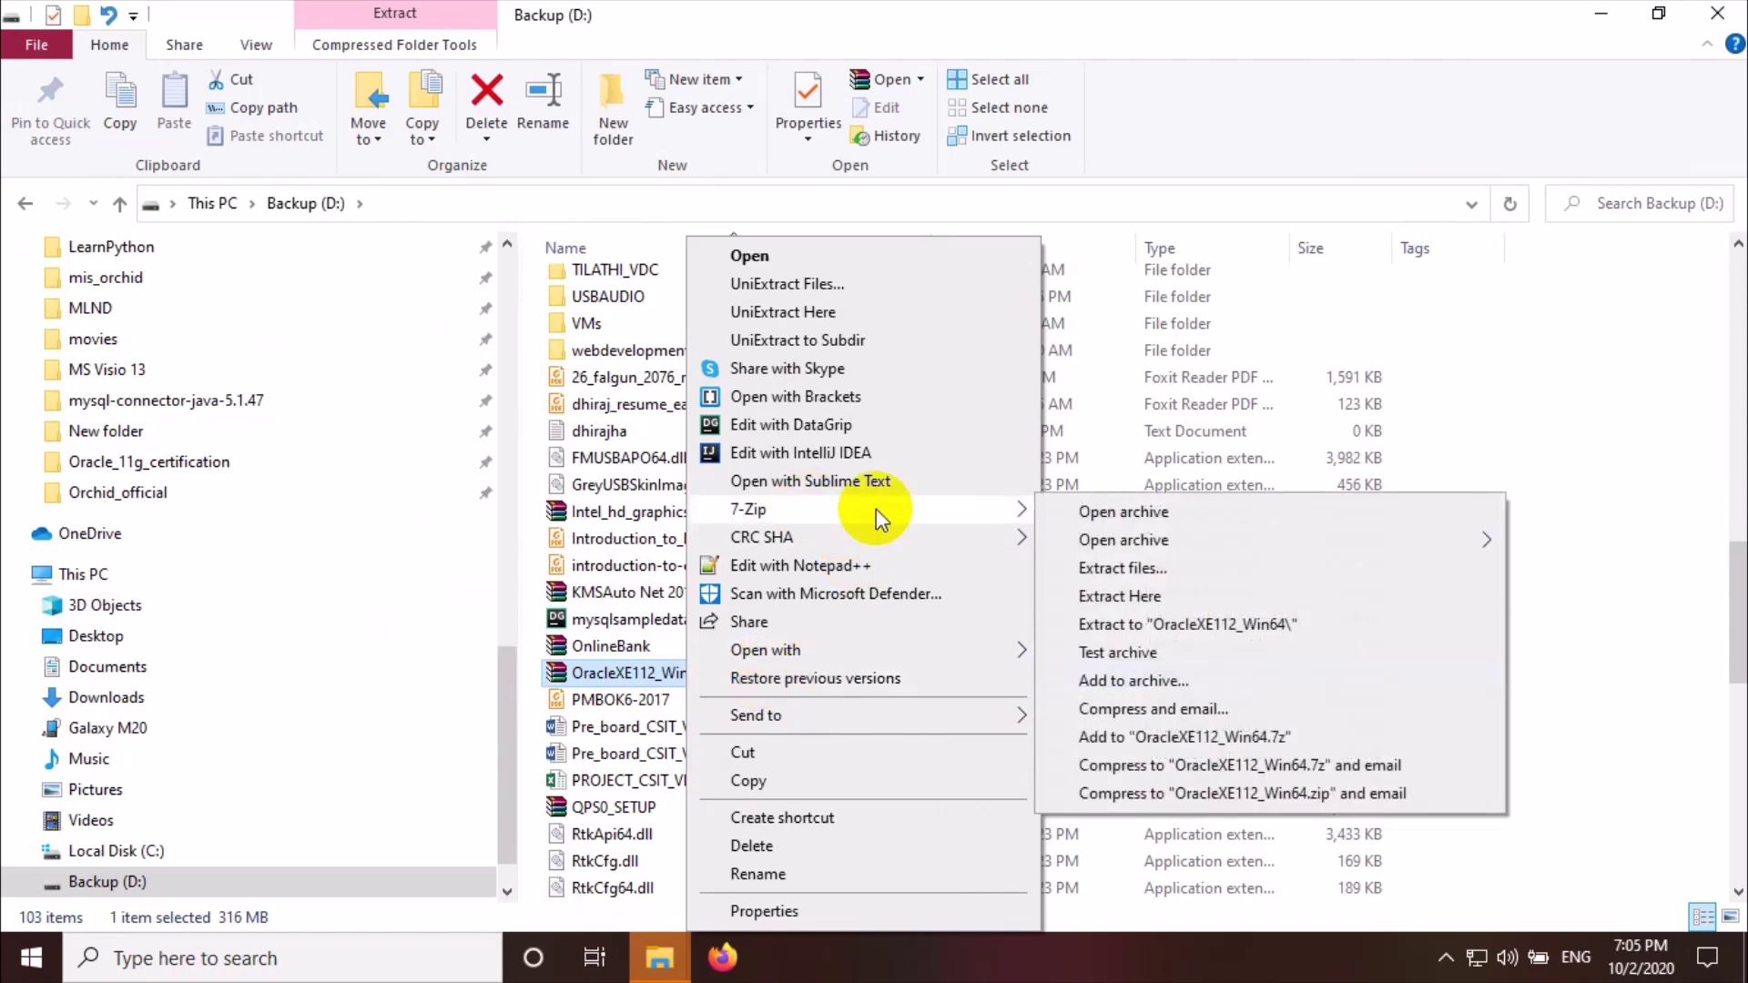
left_click(1179, 627)
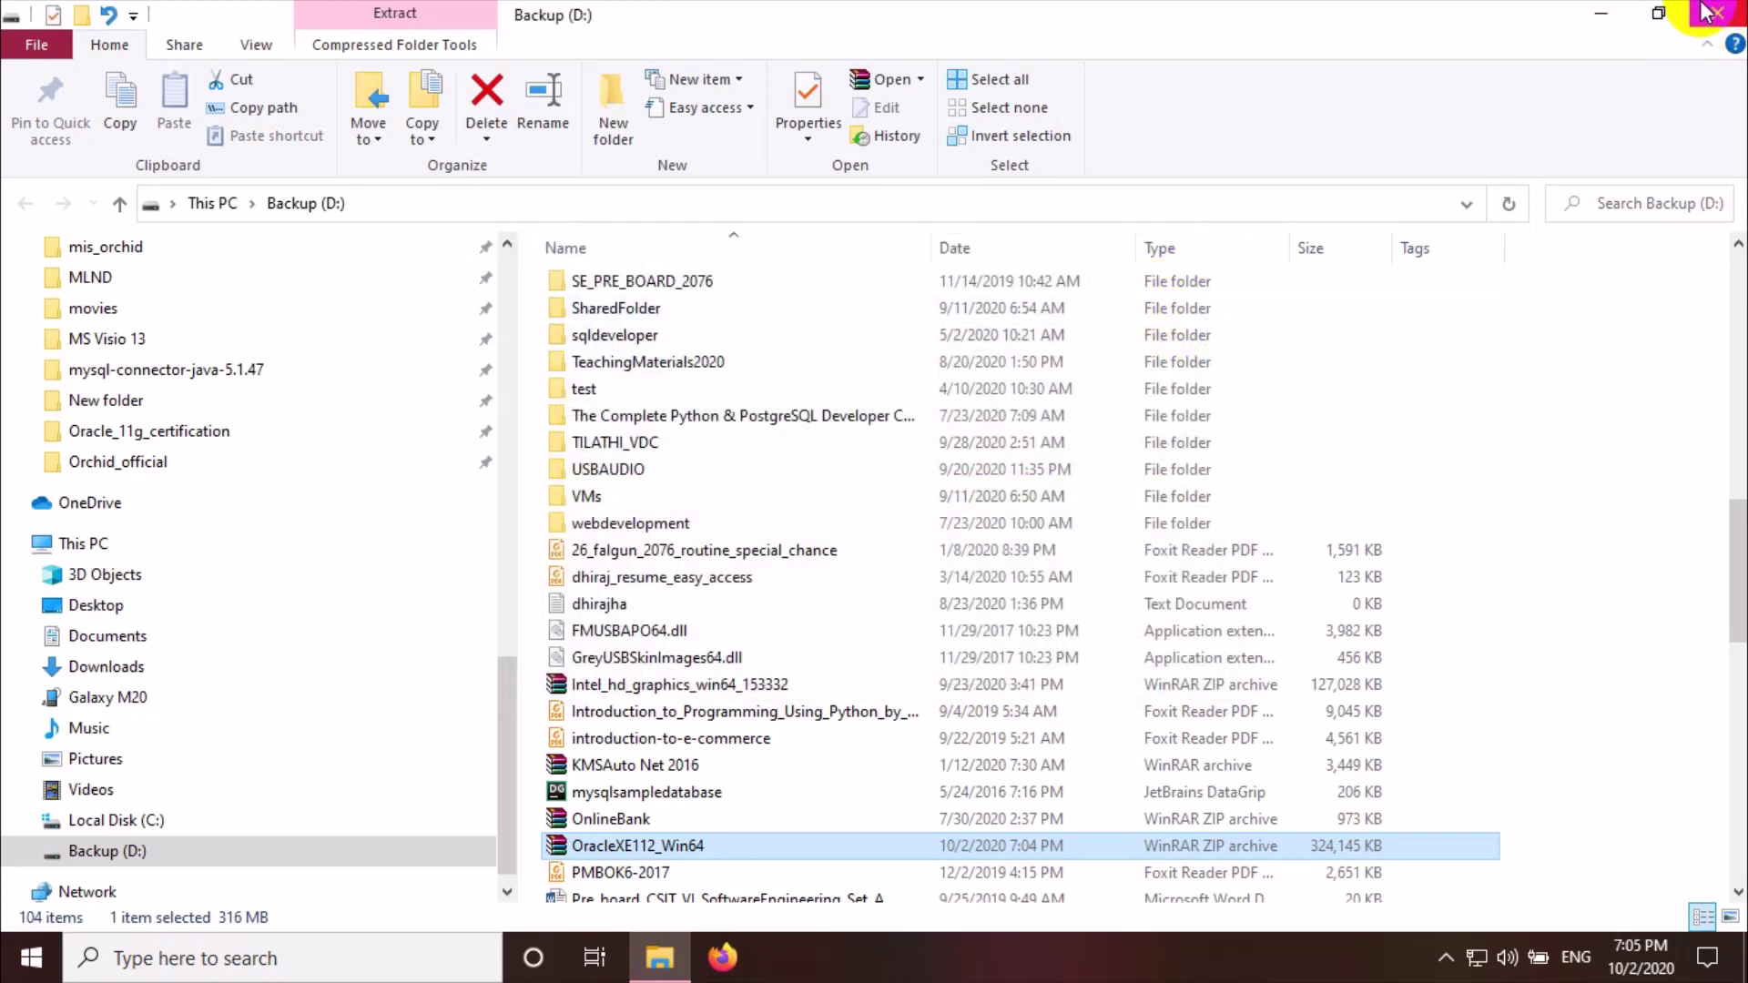
Find and open the extracted OracleXE112_Win64 folder on Backup (D:)
scroll(906, 546, "up", 10)
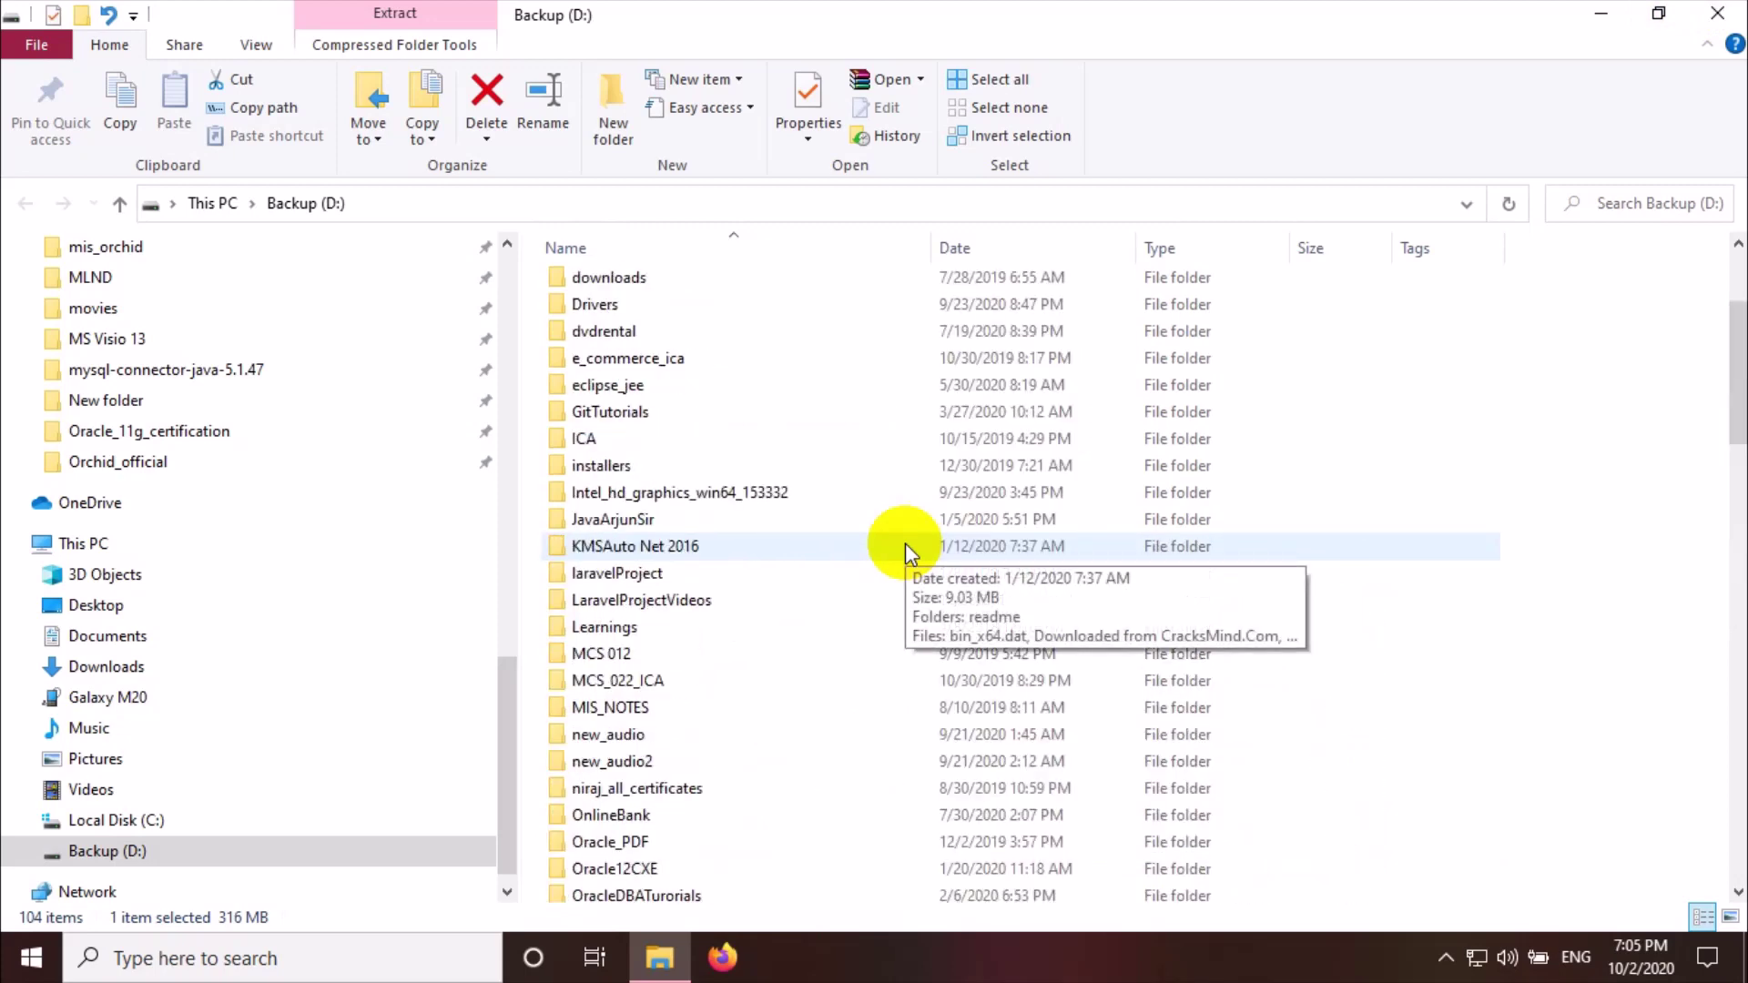
scroll(752, 783, "down", 2)
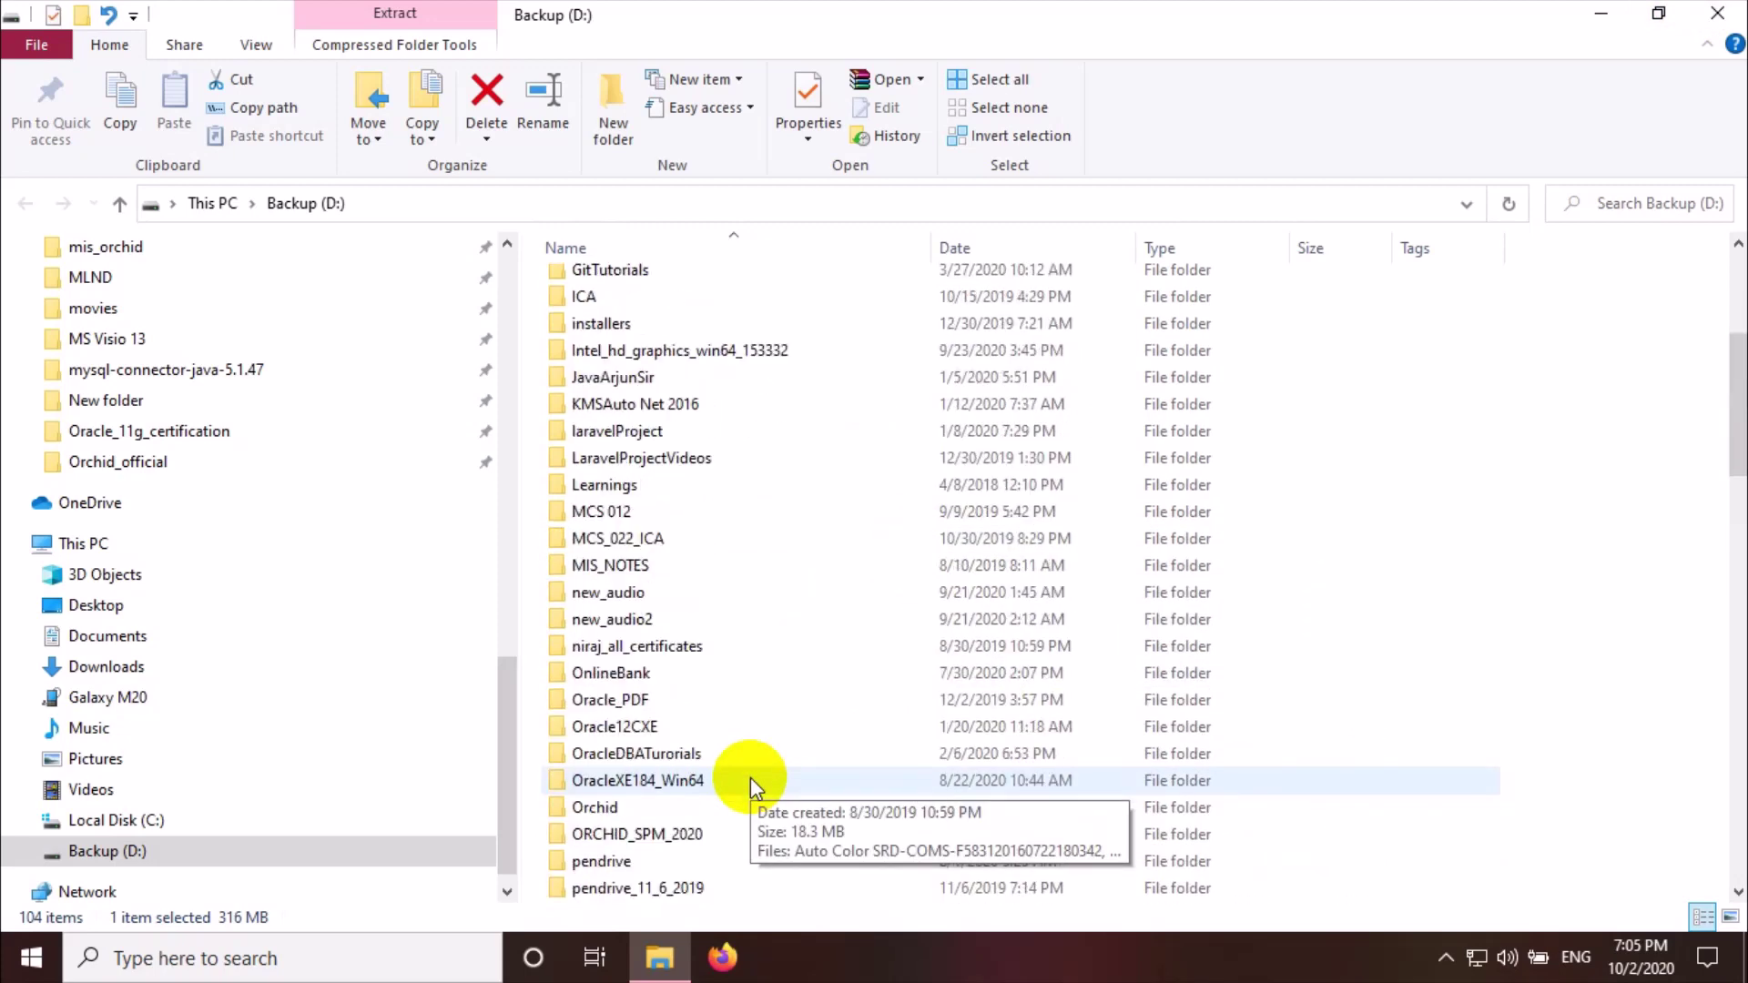
scroll(750, 778, "down", 1)
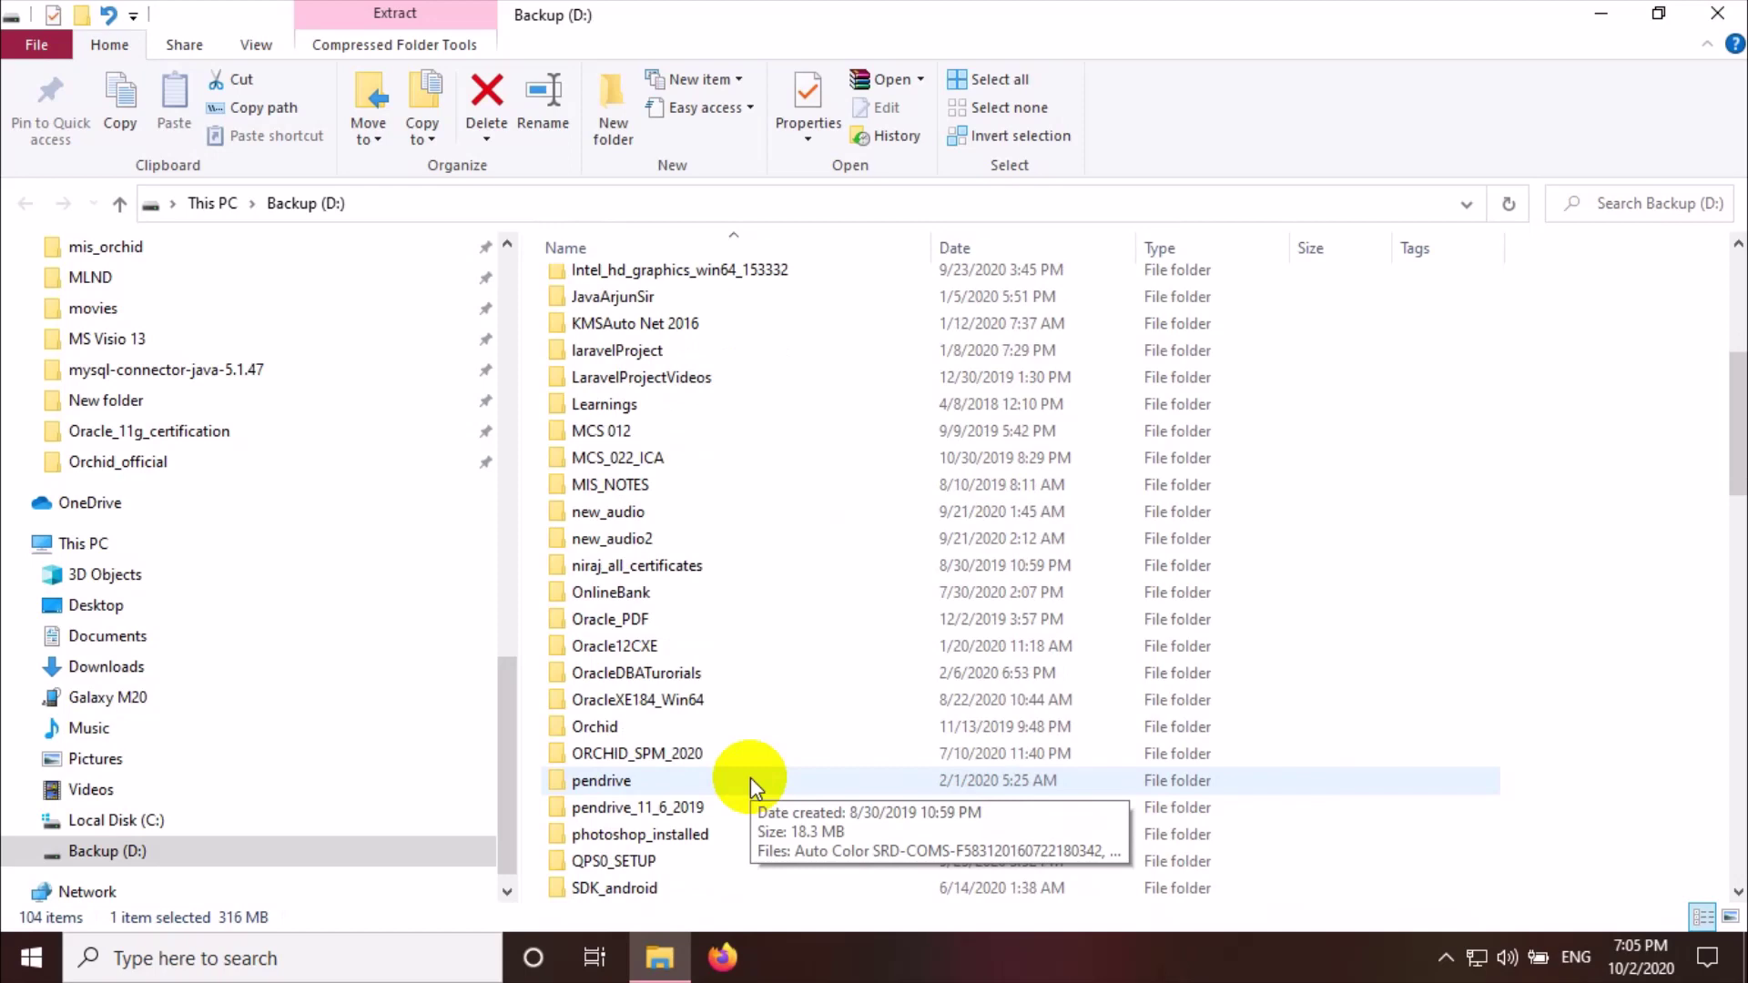
left_click_drag(1739, 414, 1735, 919)
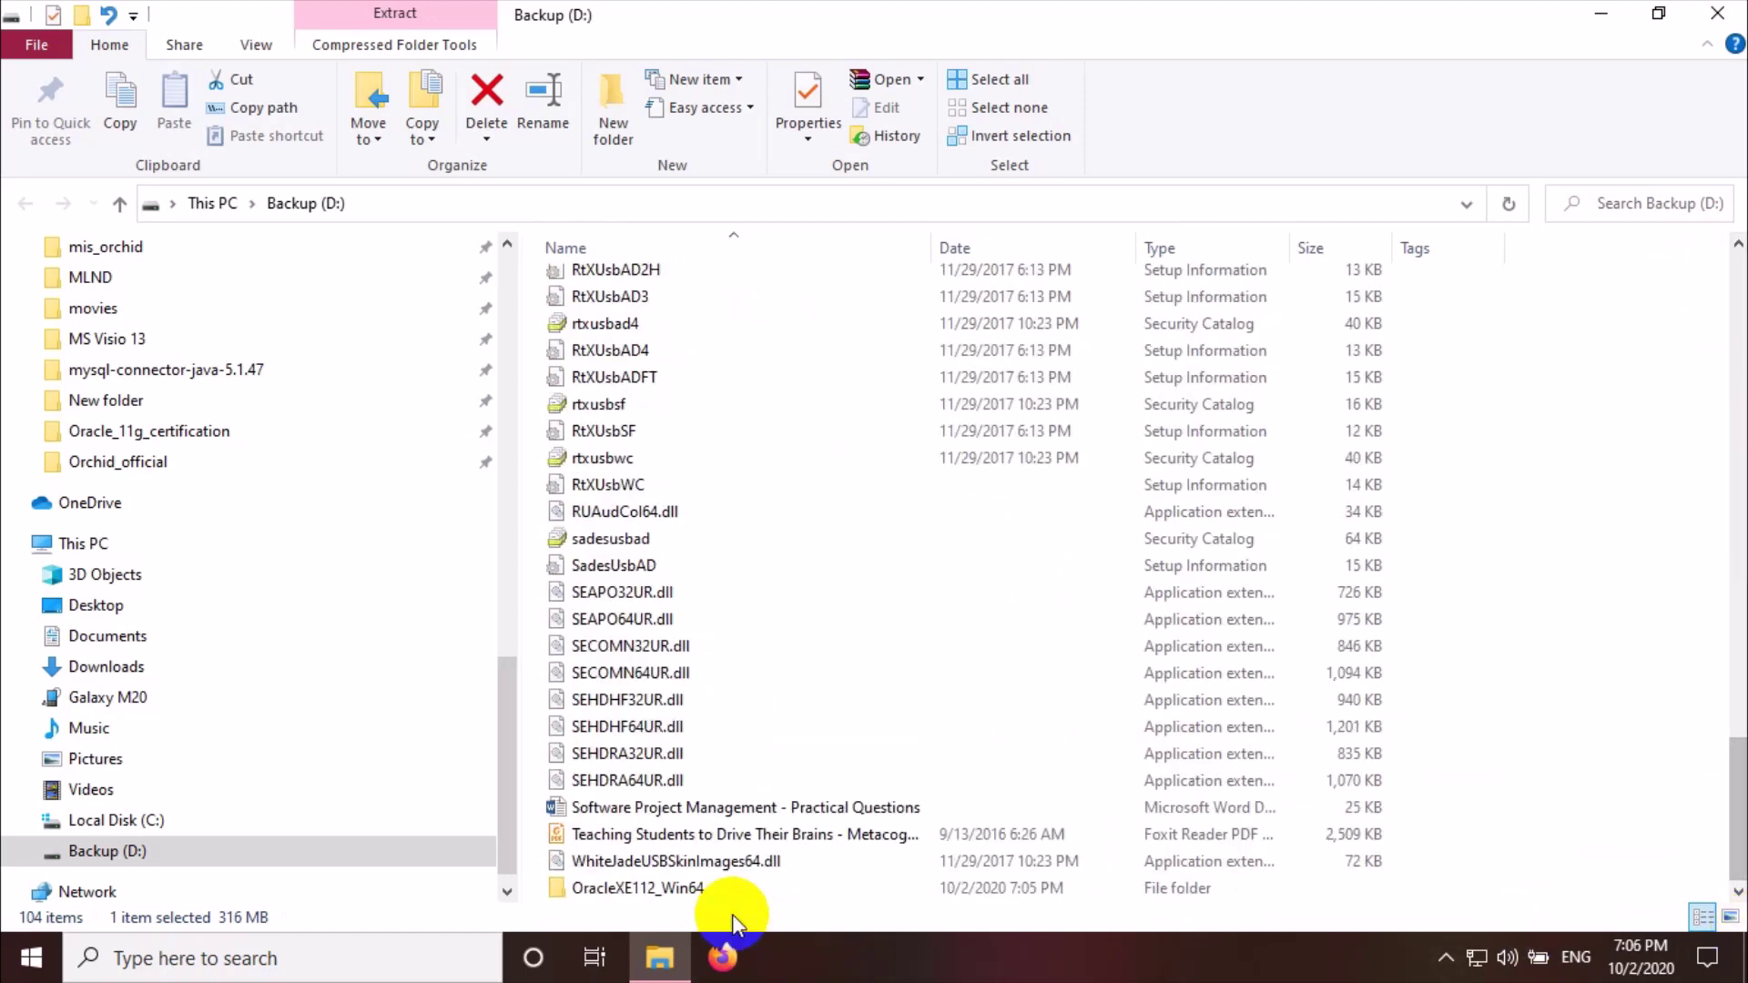
left_click(662, 892)
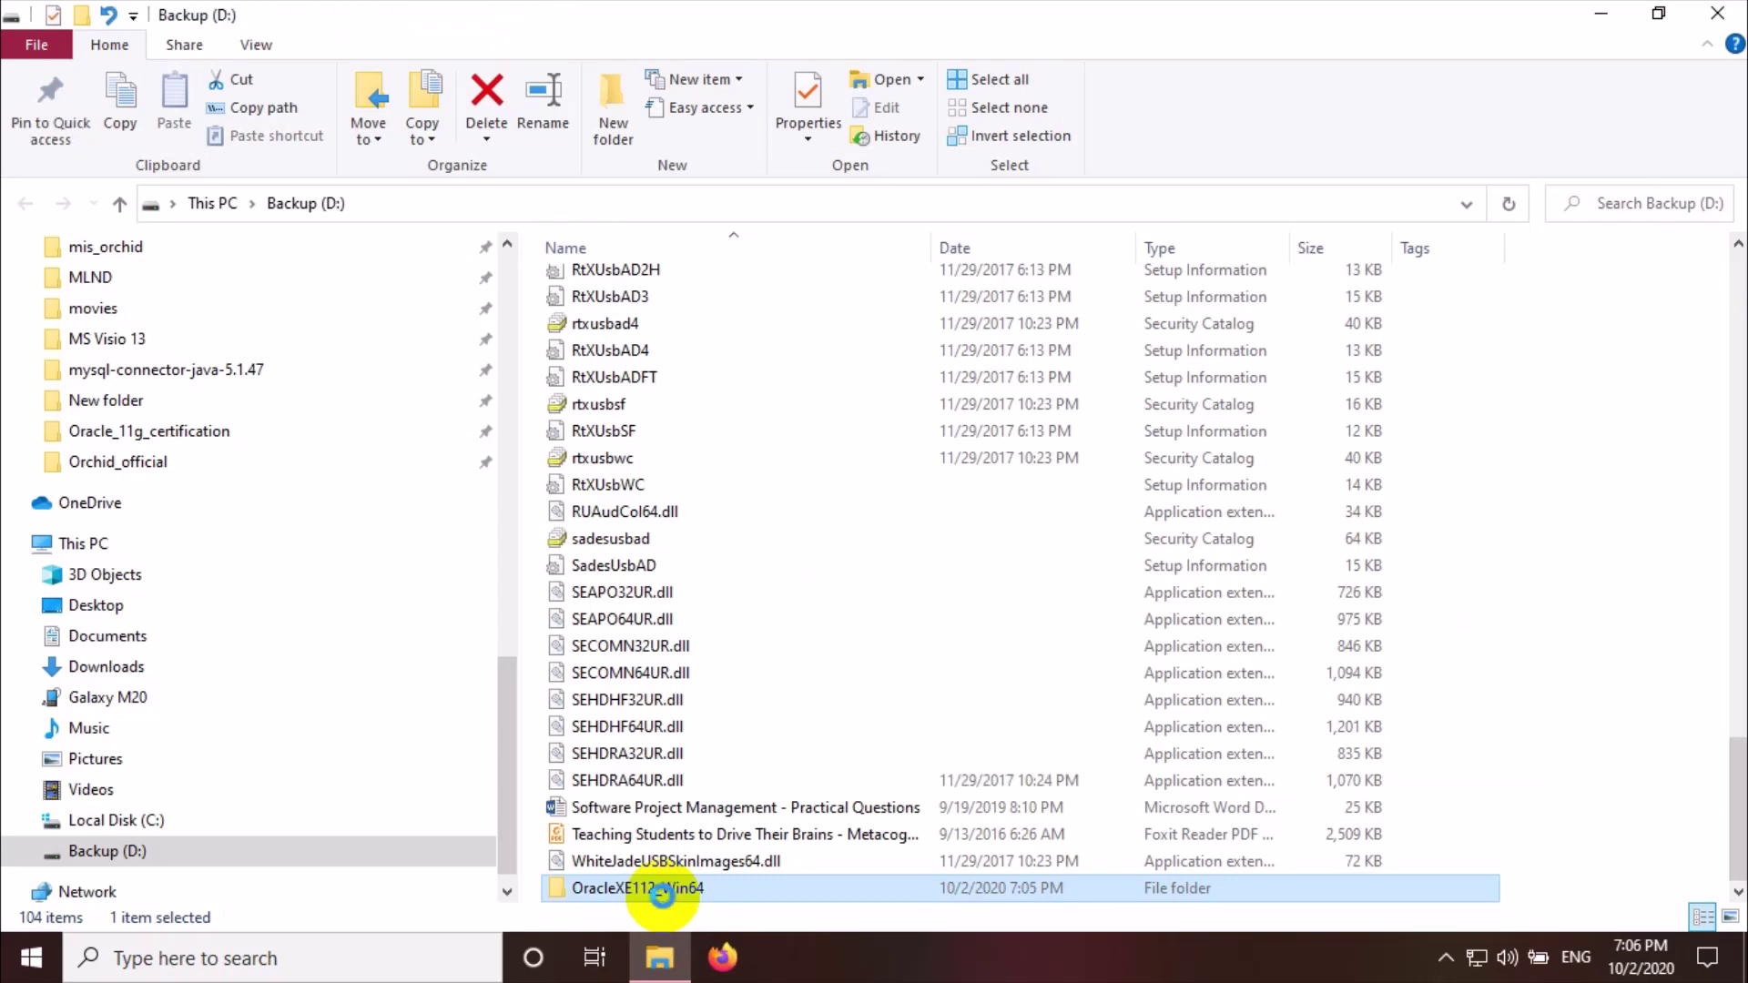
double_click(663, 891)
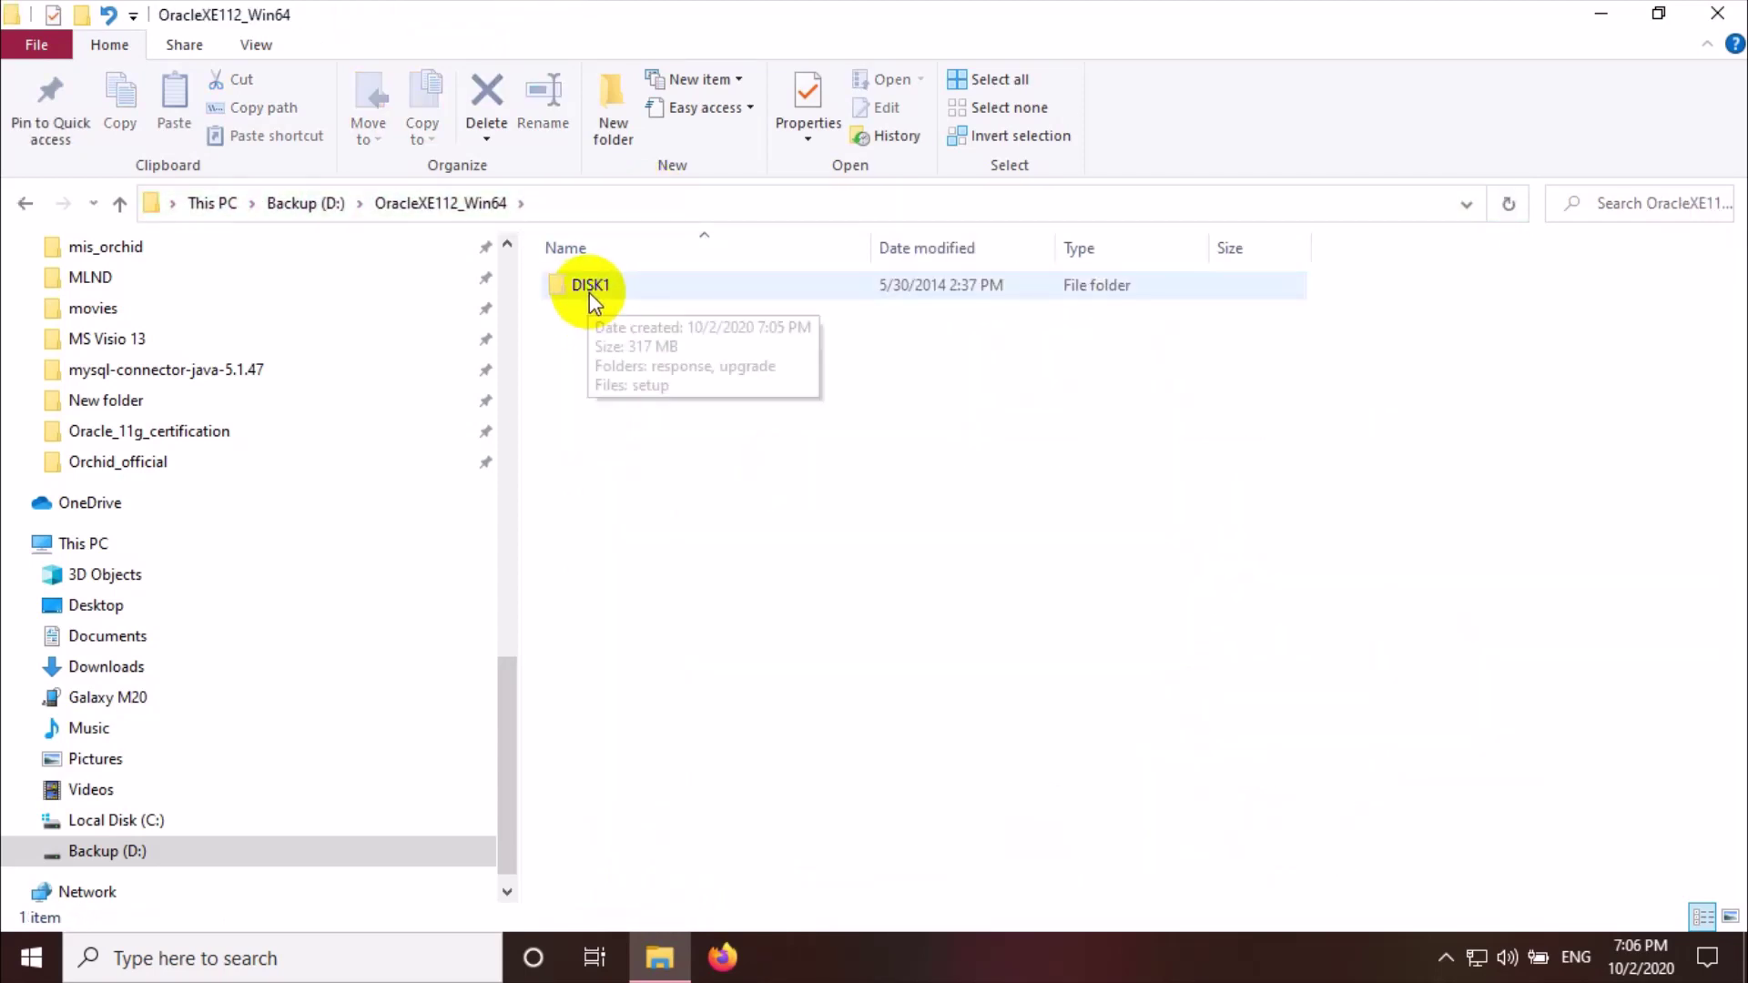
Open the DISK1 subfolder and launch the setup application inside it
left_click(612, 286)
left_click(611, 286)
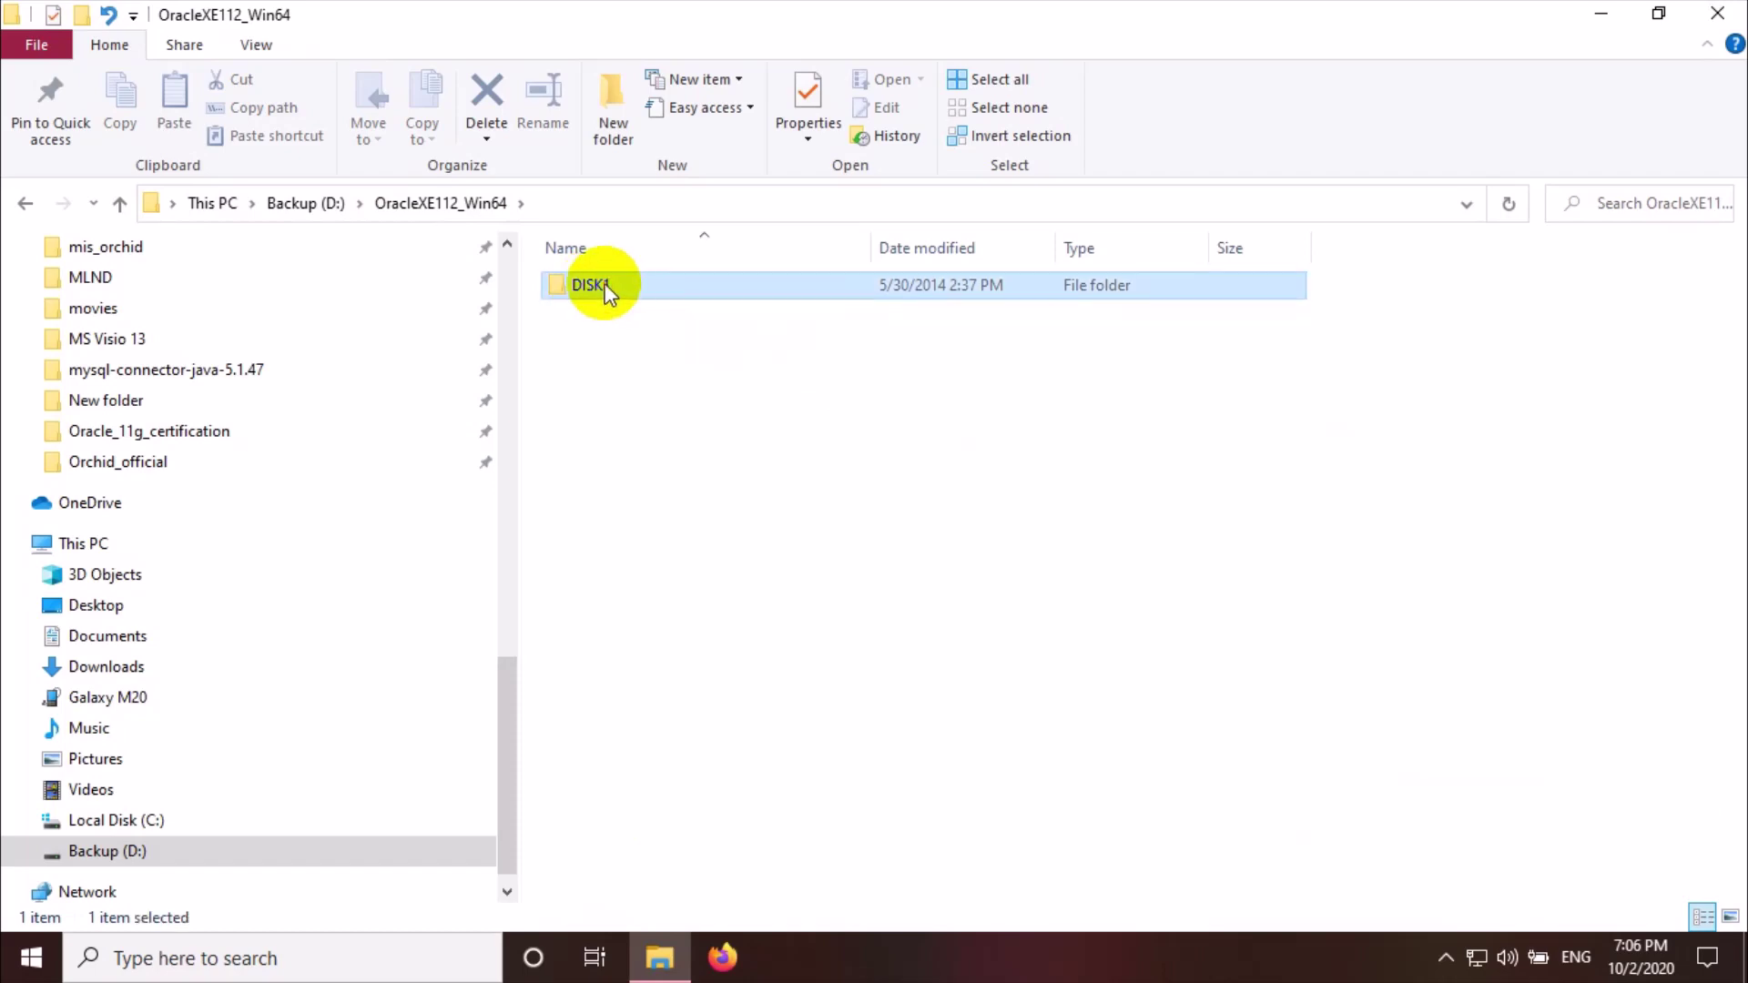
double_click(557, 284)
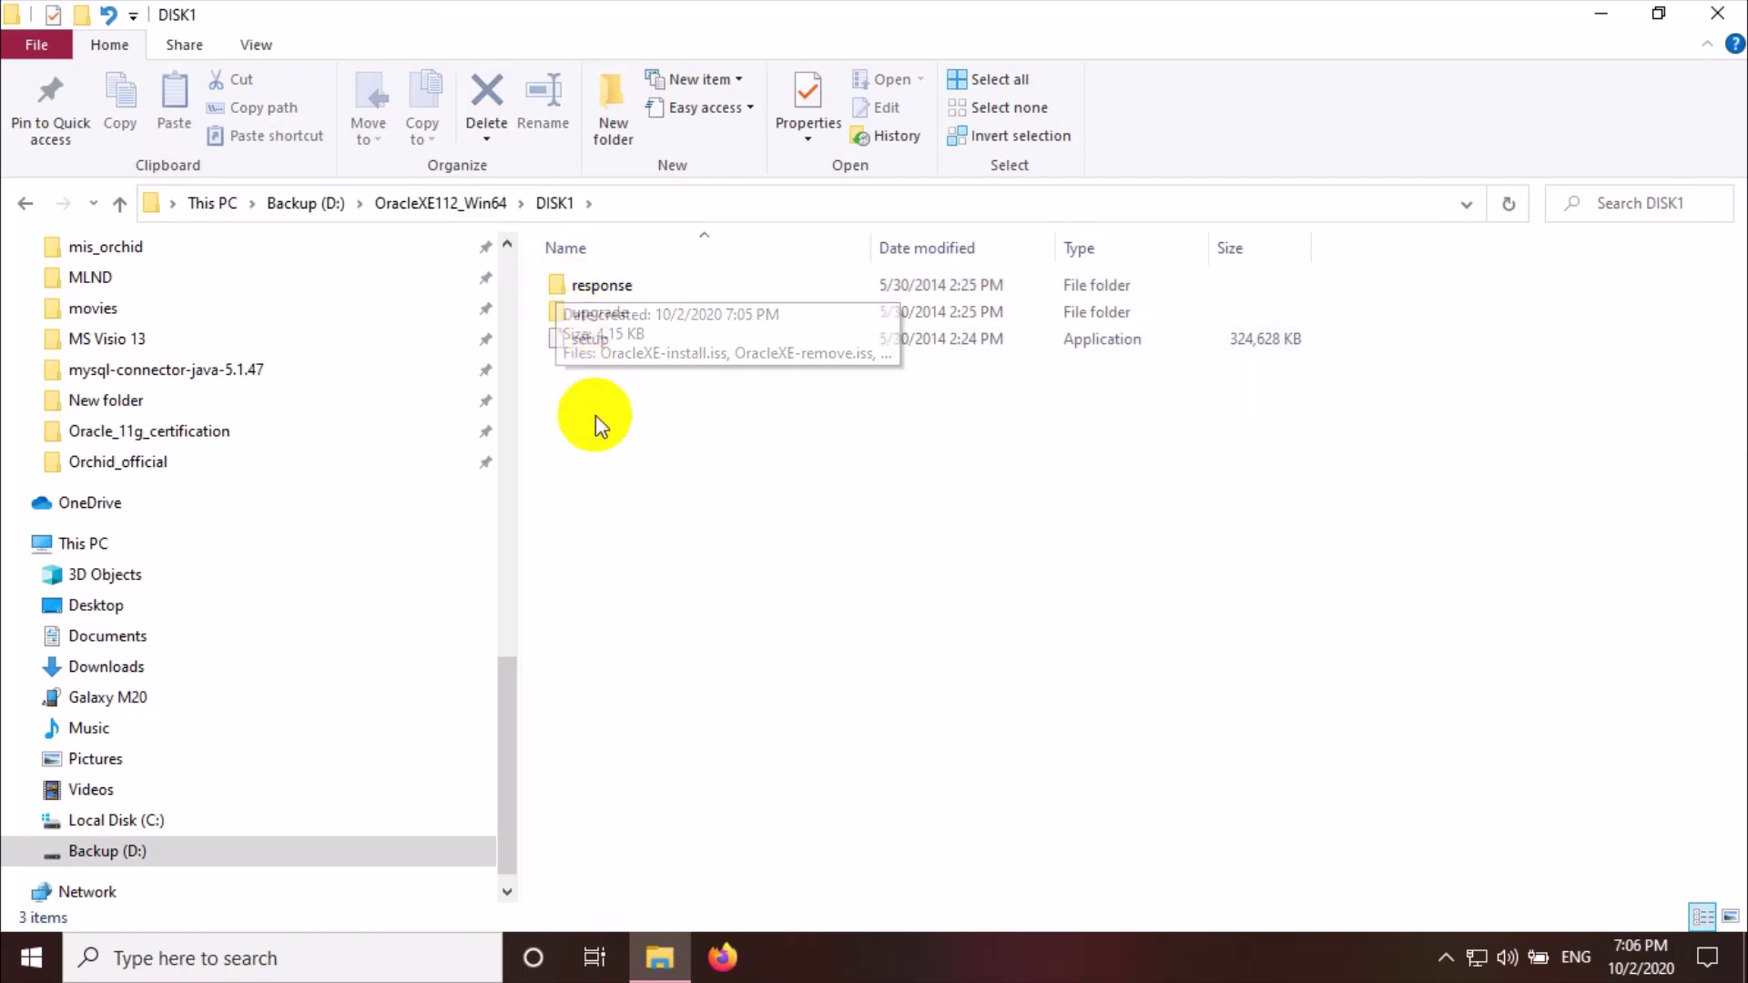
double_click(559, 346)
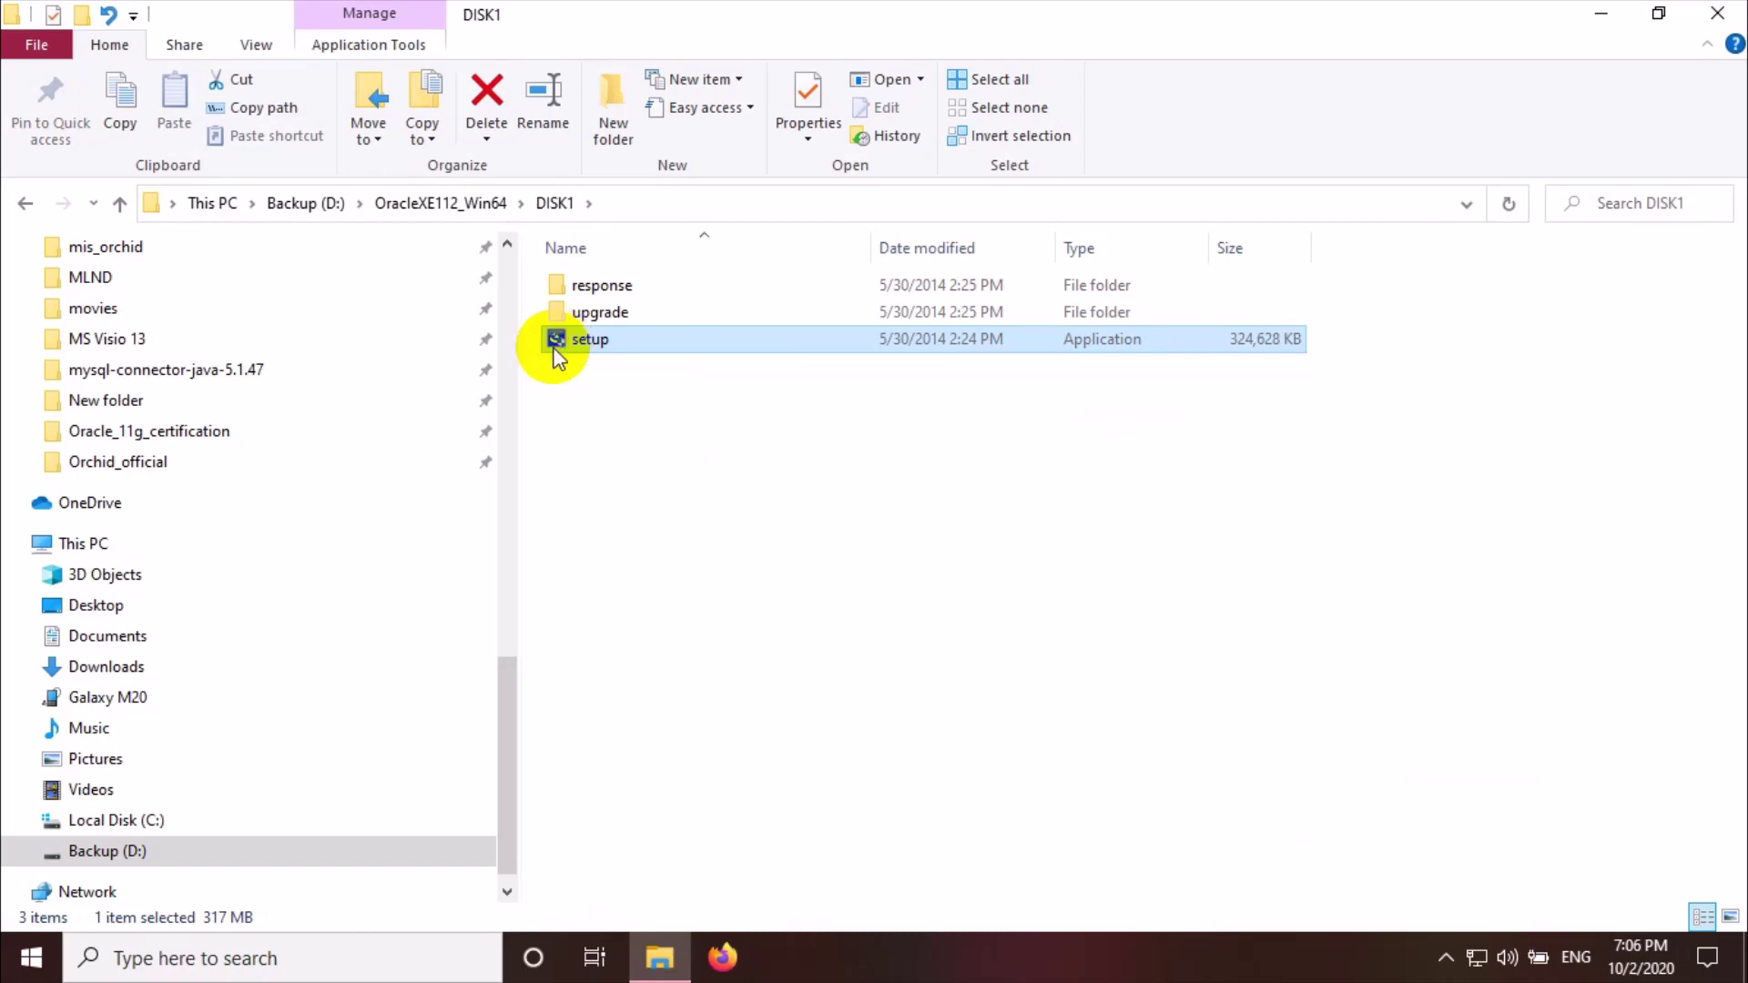
Run setup as administrator to bring up the Oracle XE InstallShield wizard
right_click(554, 347)
left_click(670, 115)
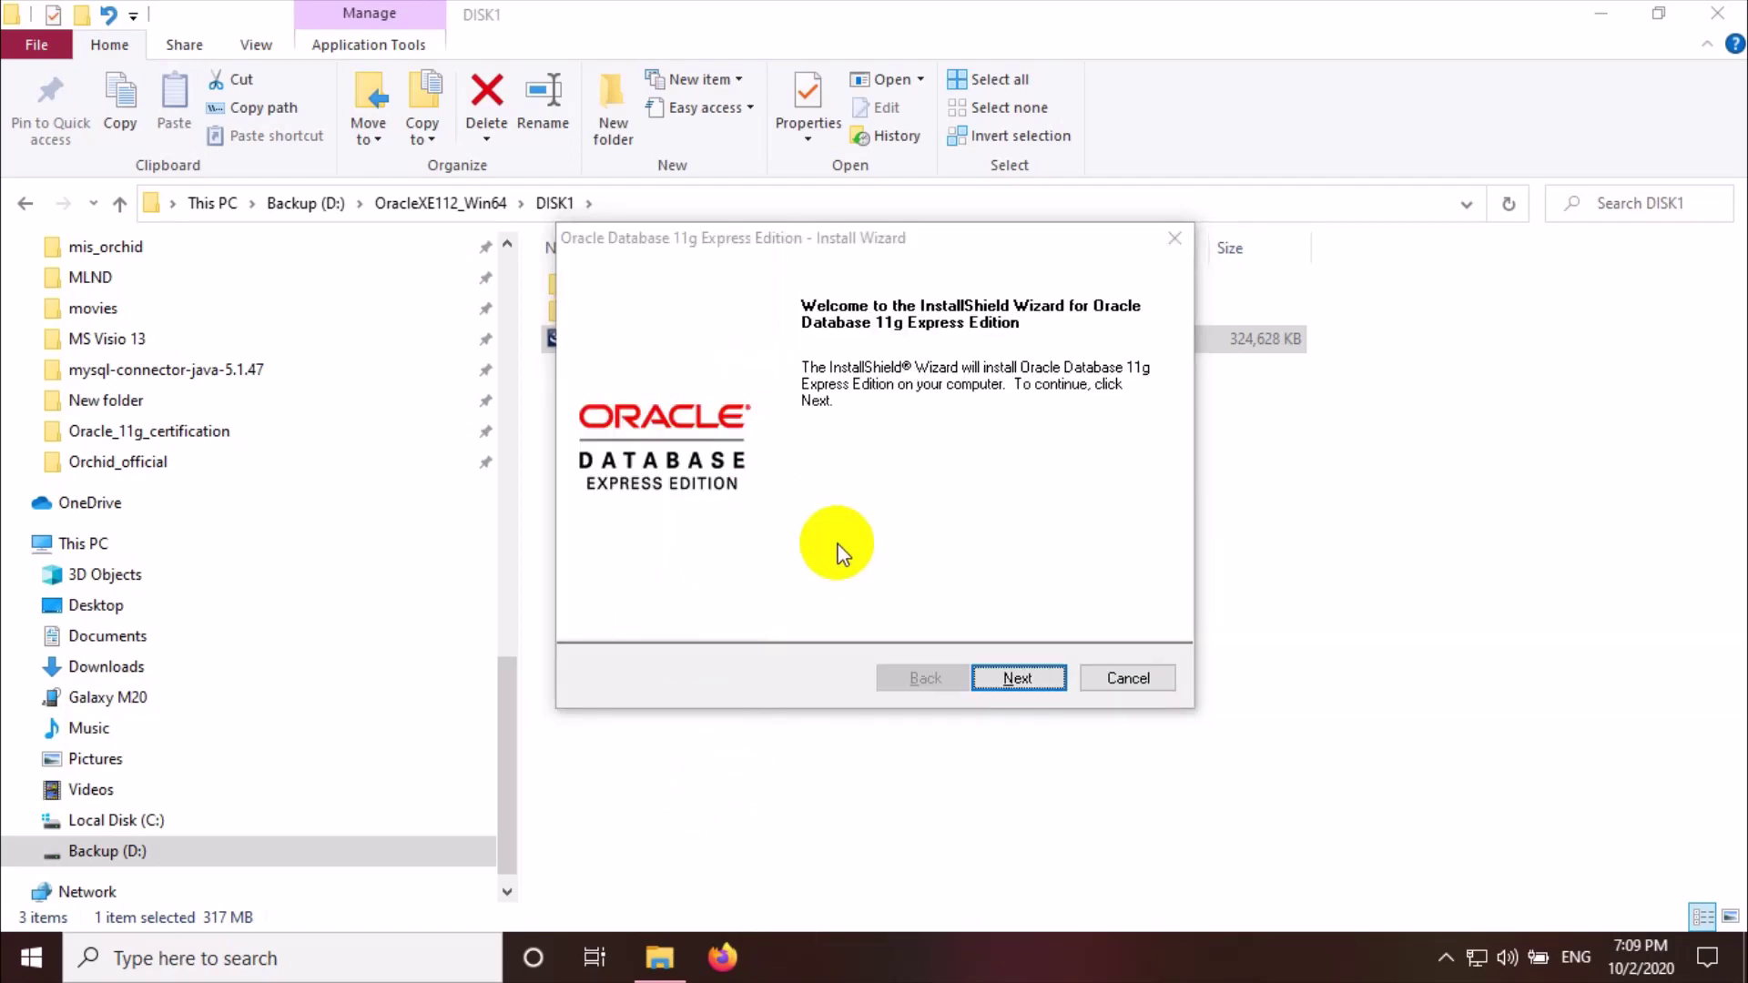
Move past the welcome page, accept the license terms, and continue to the destination page
left_click(1017, 682)
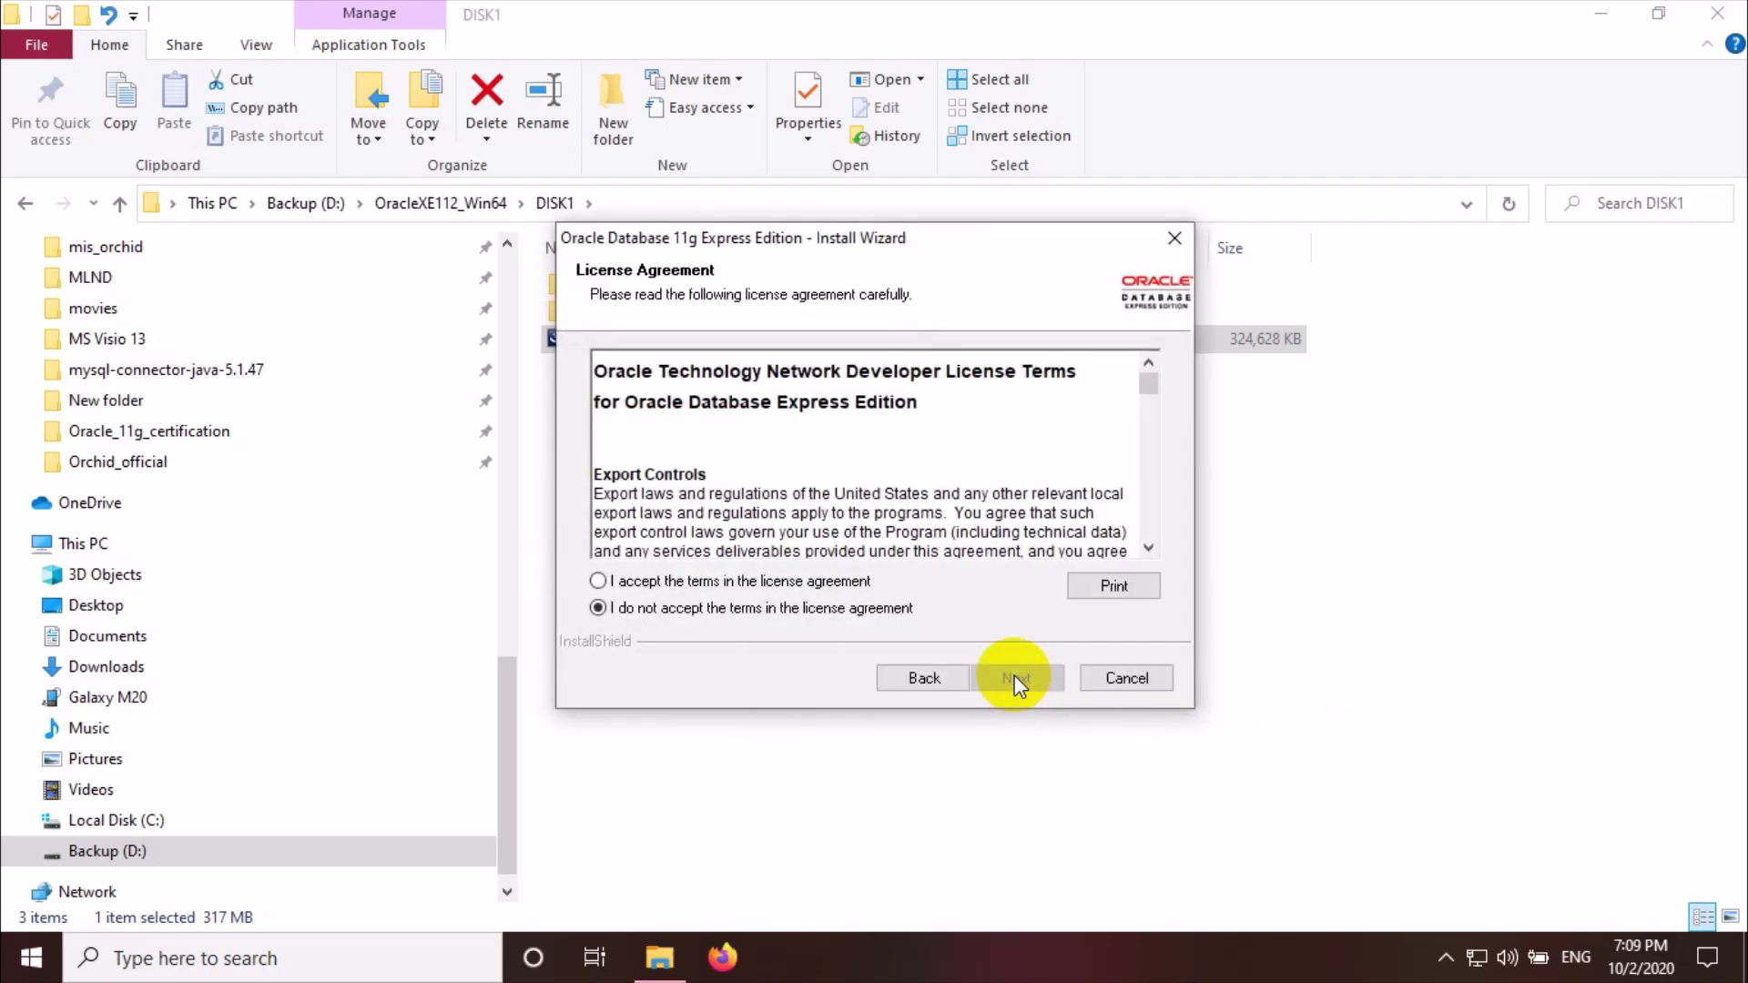
left_click(791, 586)
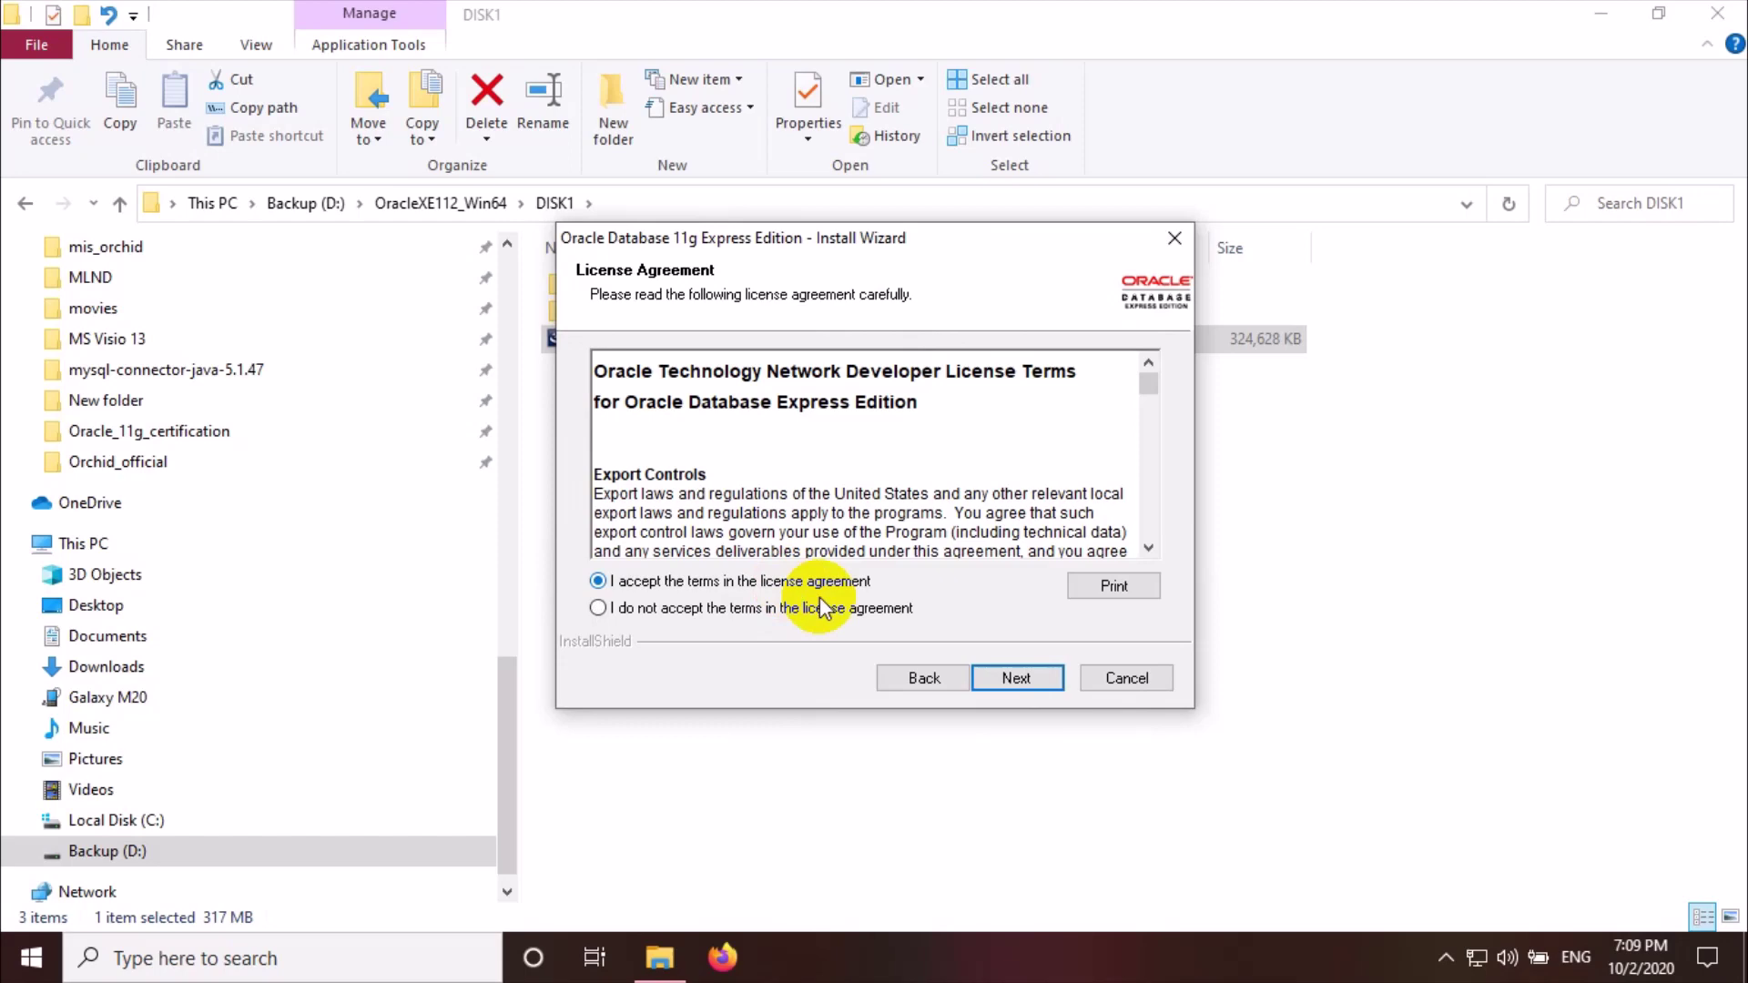
left_click(1029, 675)
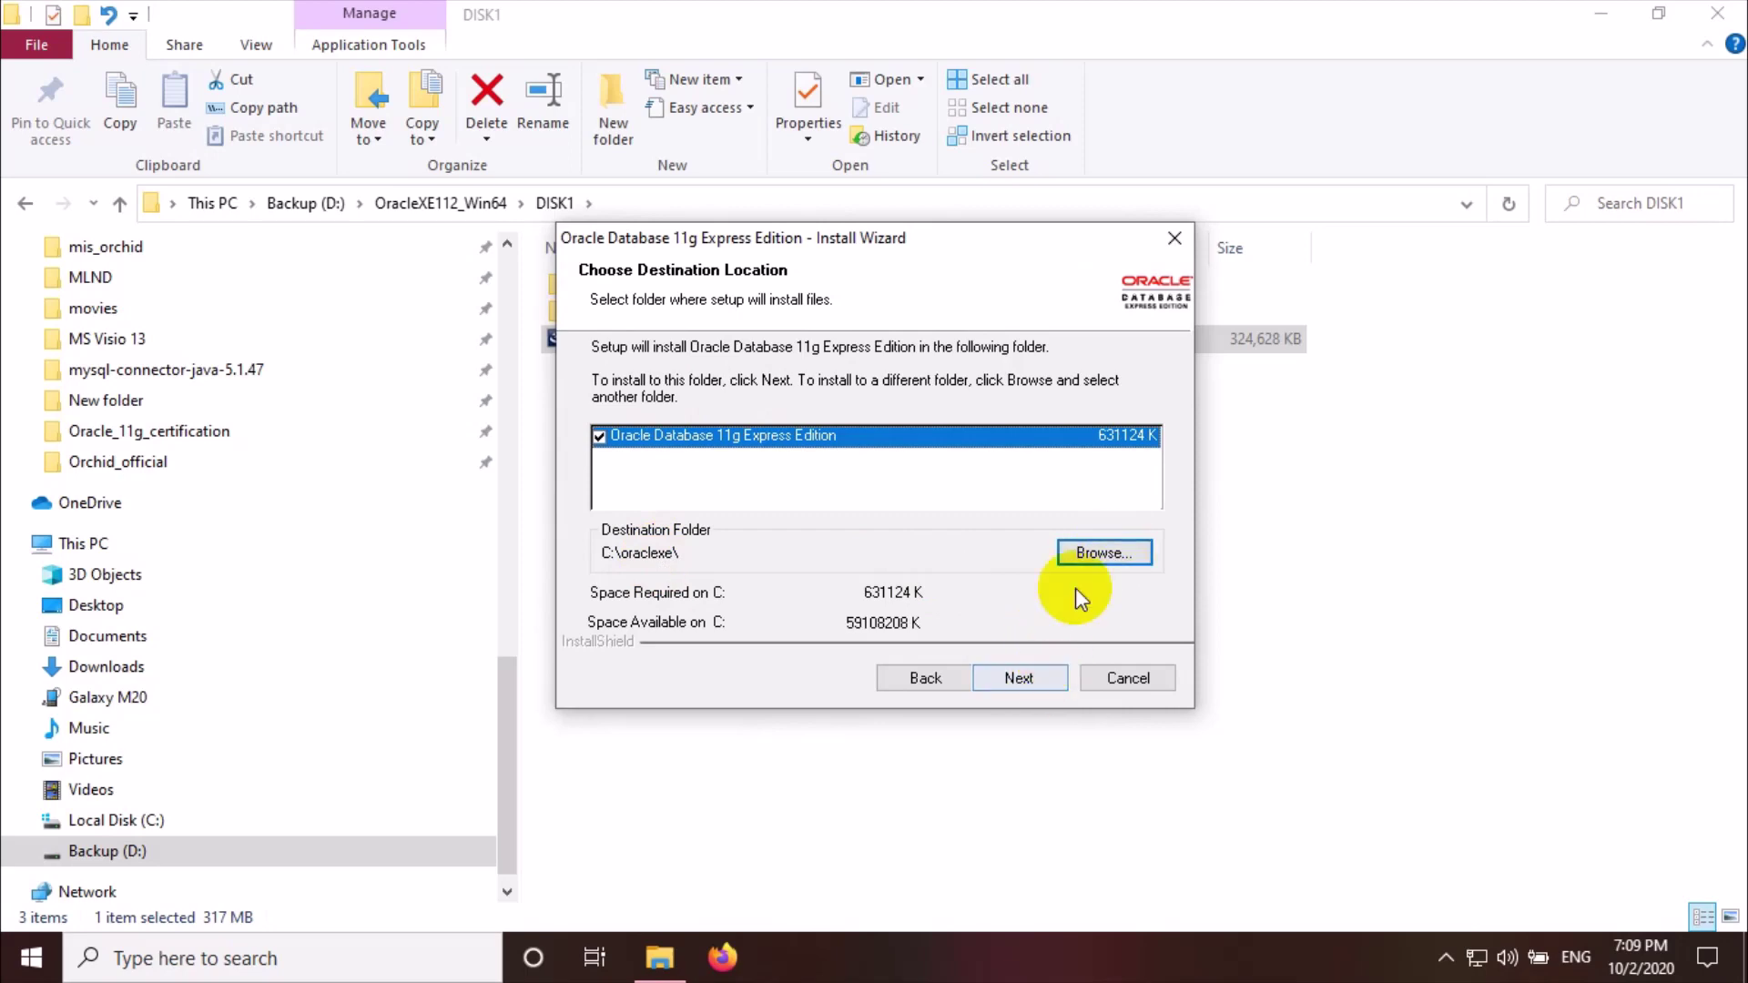
Change the installation folder from C:\oraclexe\ to D:\Oracle11gXER2Installed
left_click(1100, 552)
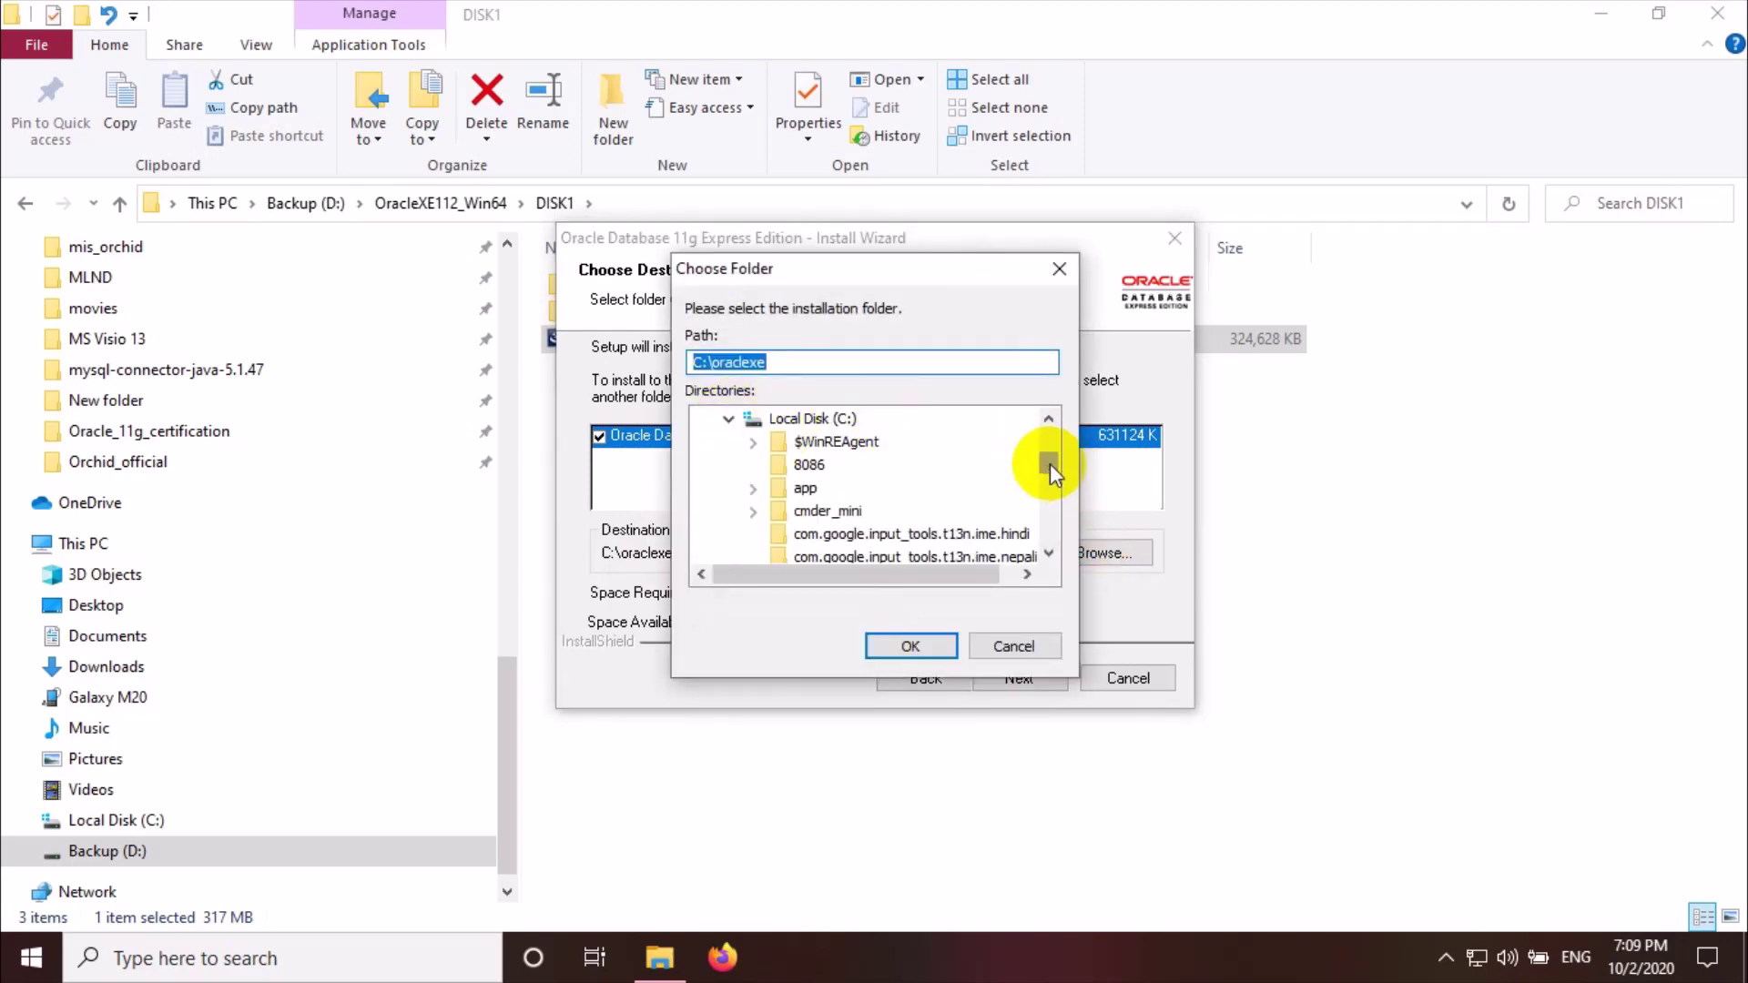
left_click_drag(1049, 463, 1051, 505)
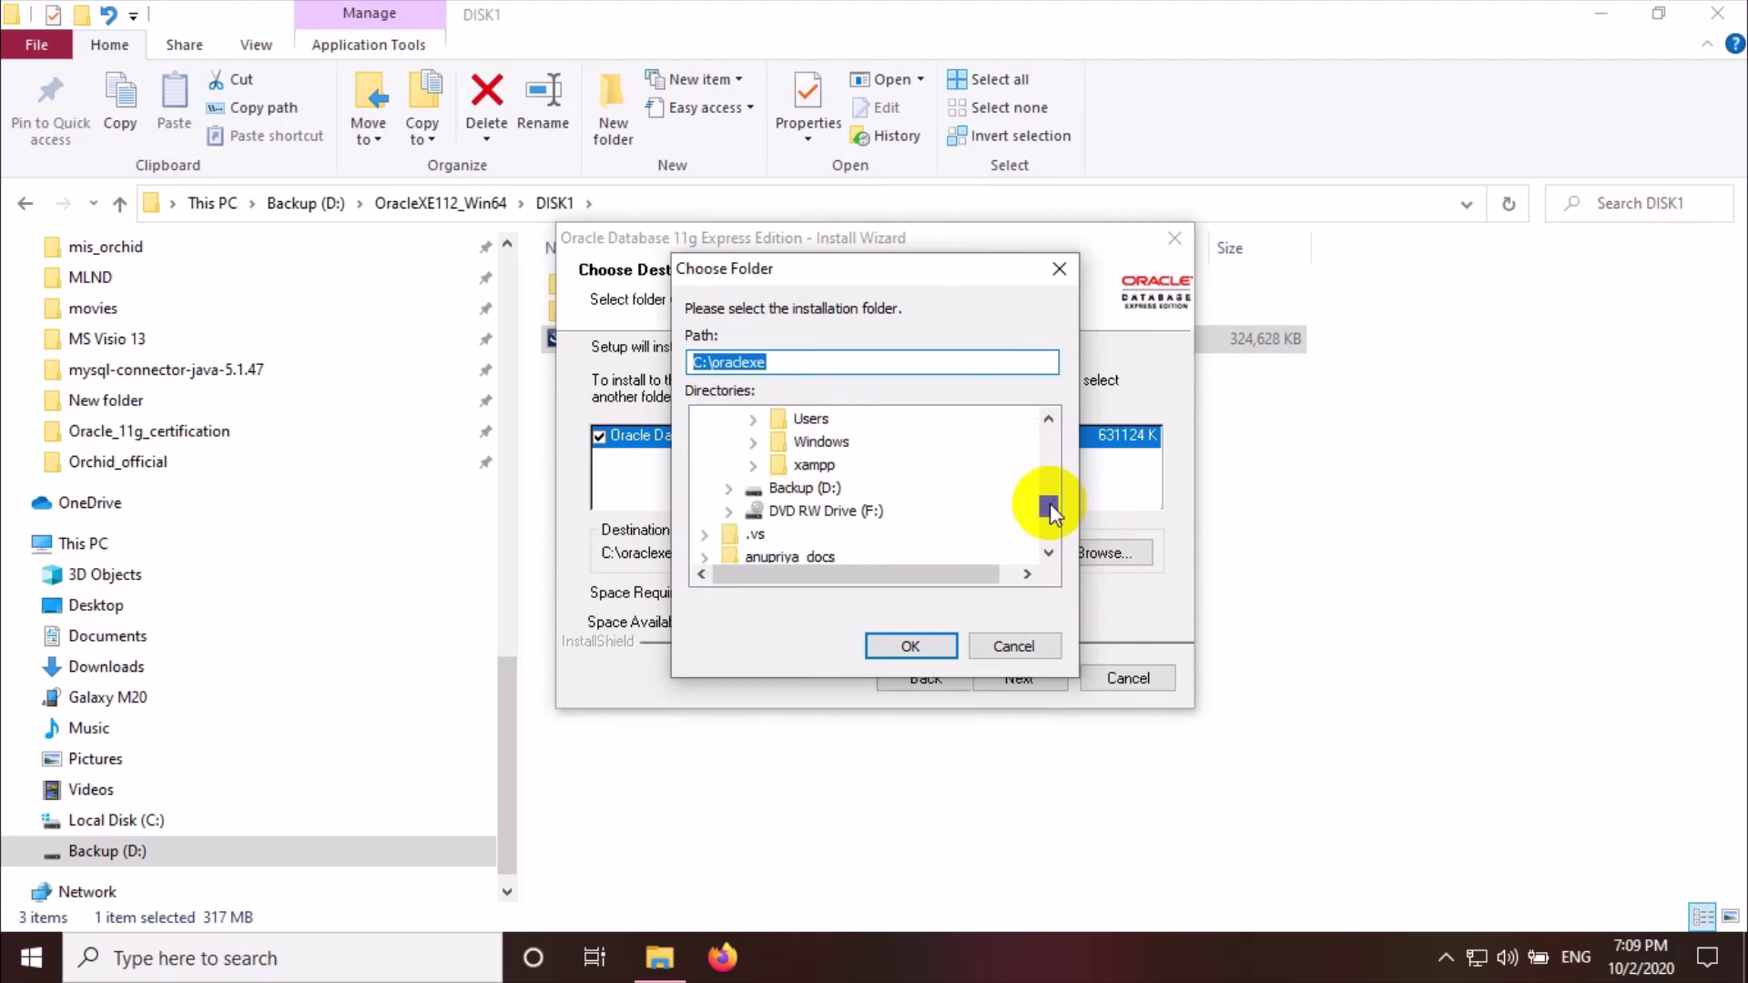
left_click(805, 489)
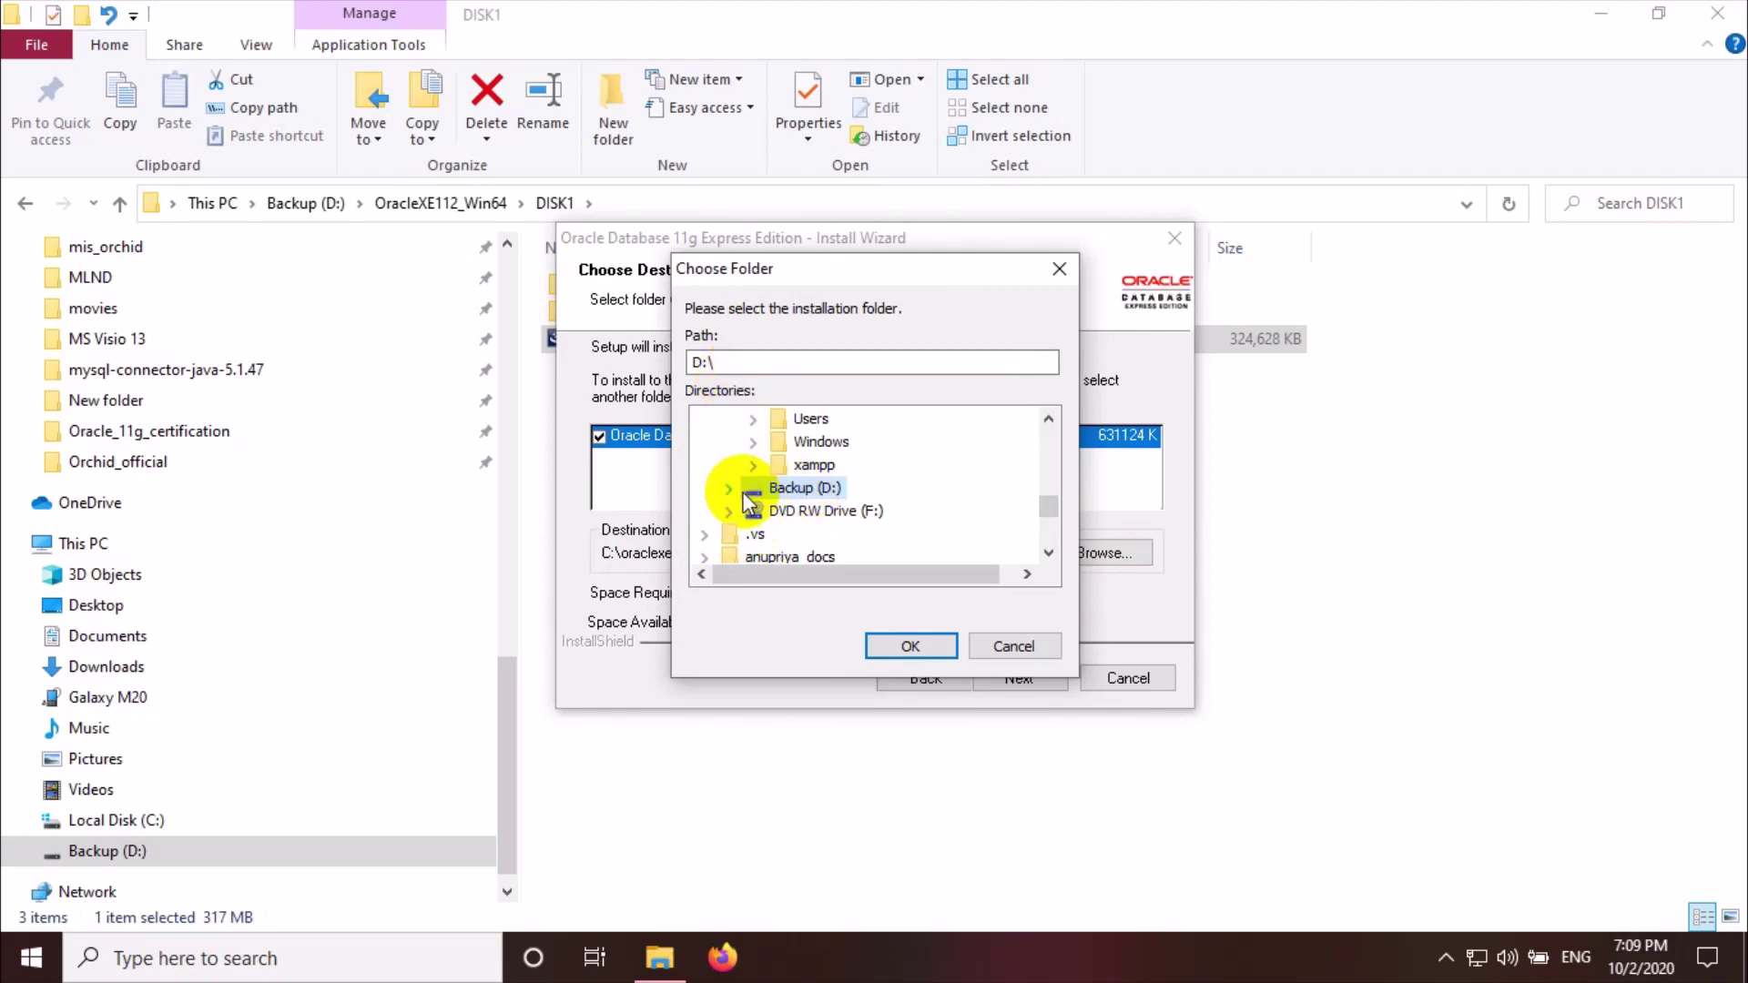
left_click(734, 360)
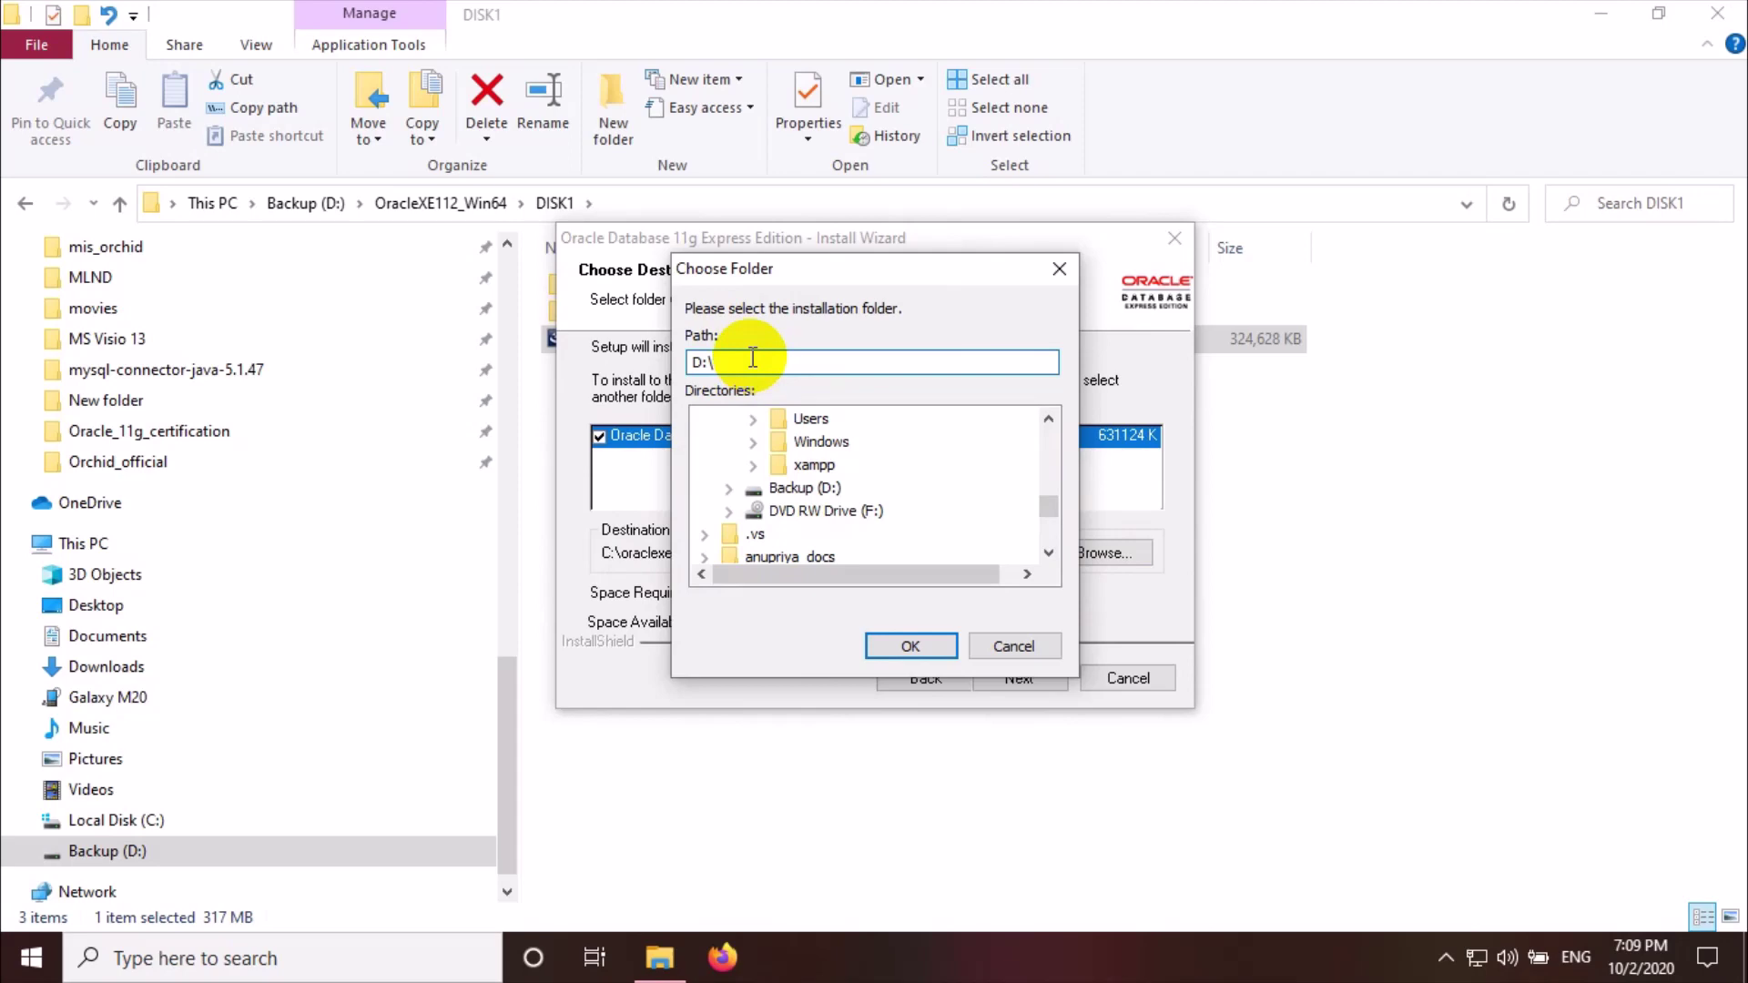
type("ORacle")
key("BackSpace")
key("BackSpace")
key("BackSpace")
key("BackSpace")
key("BackSpace")
type("racle11gXER2")
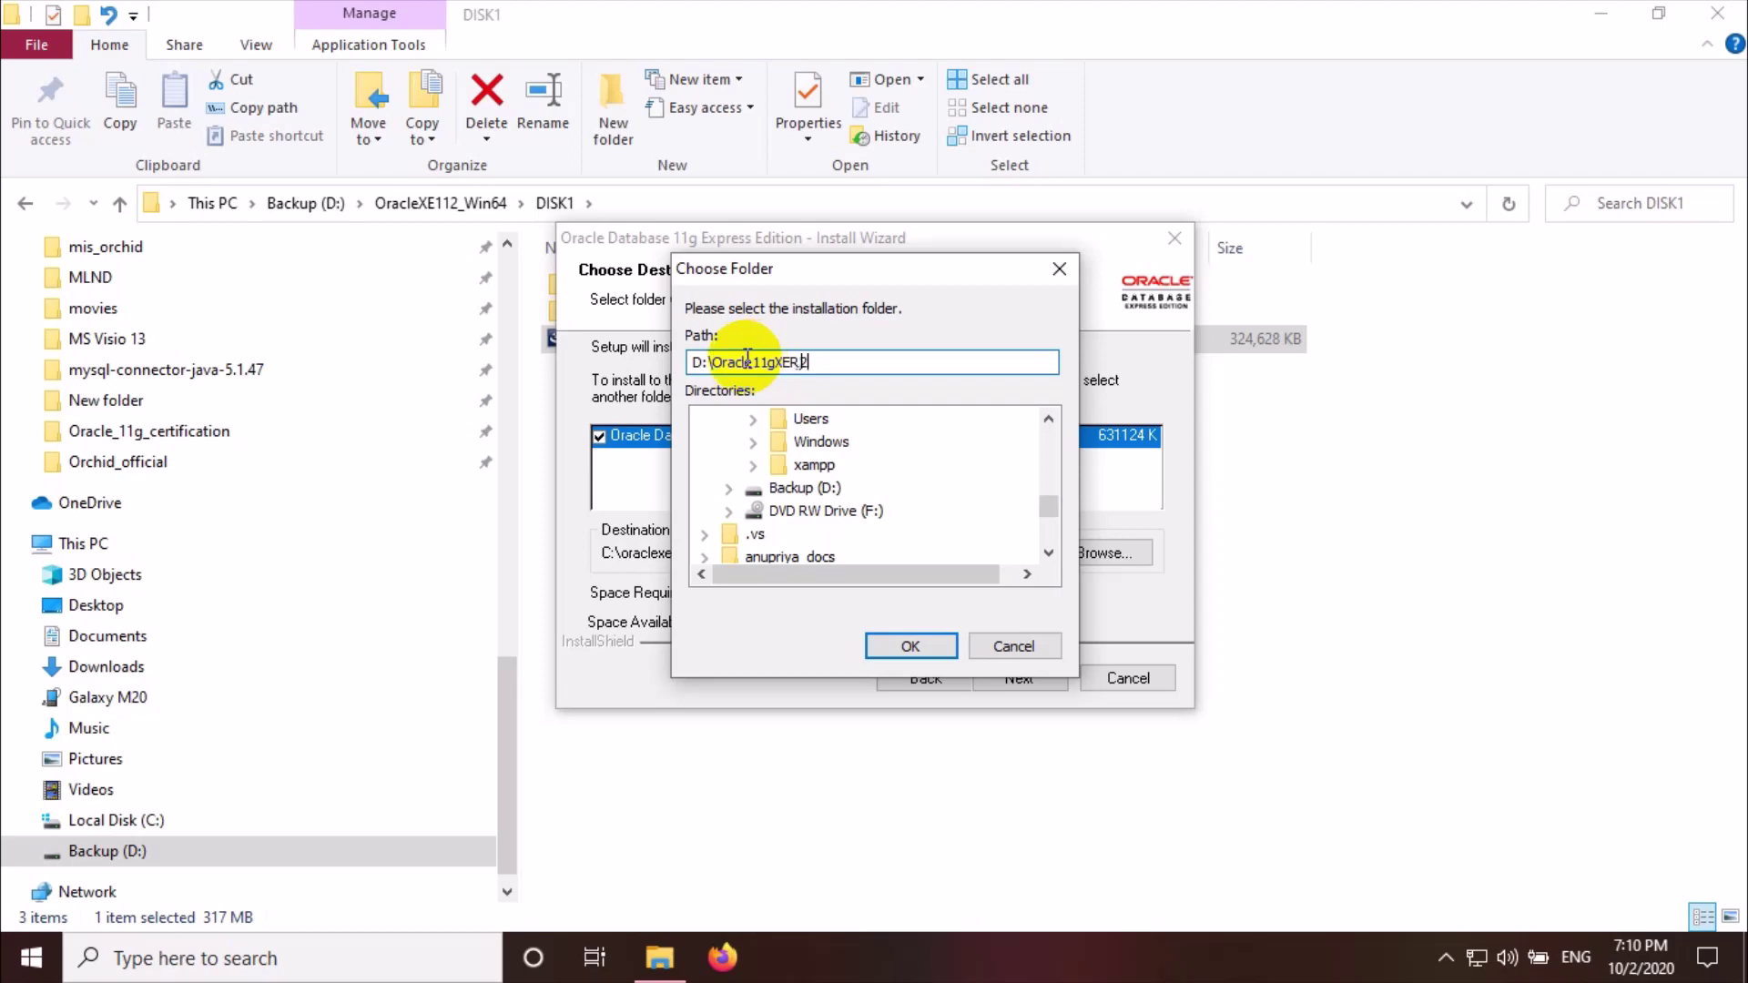
type("Installed")
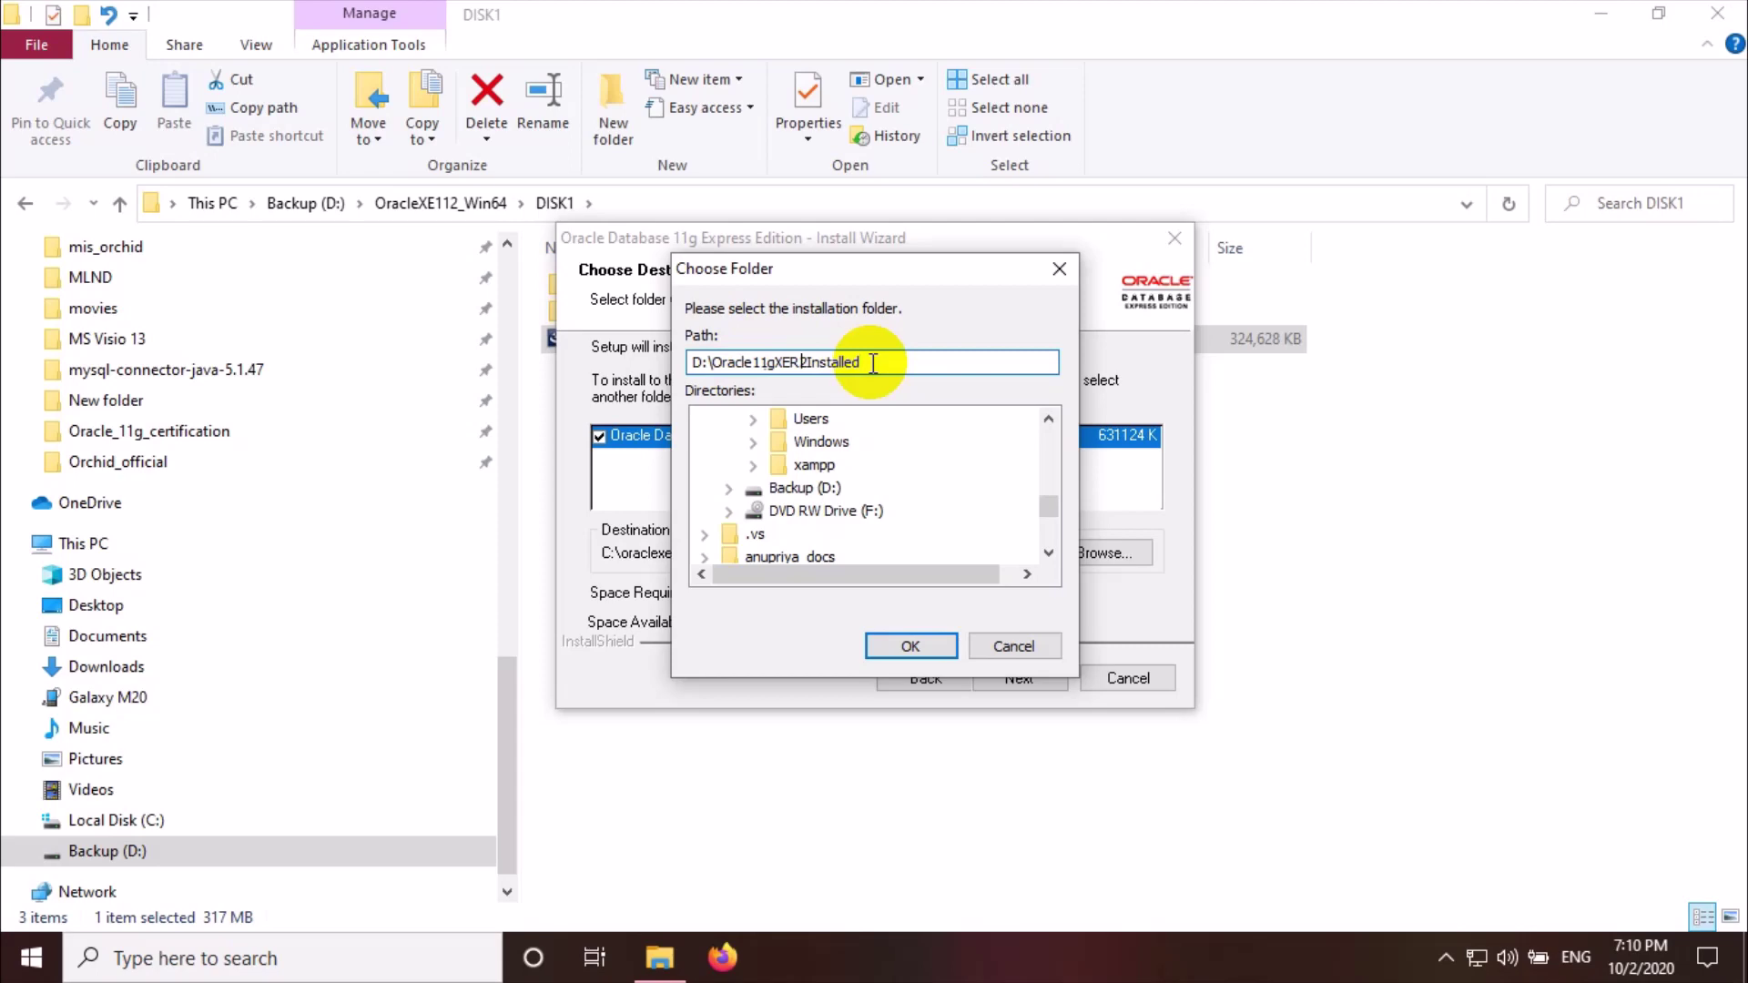
left_click(911, 646)
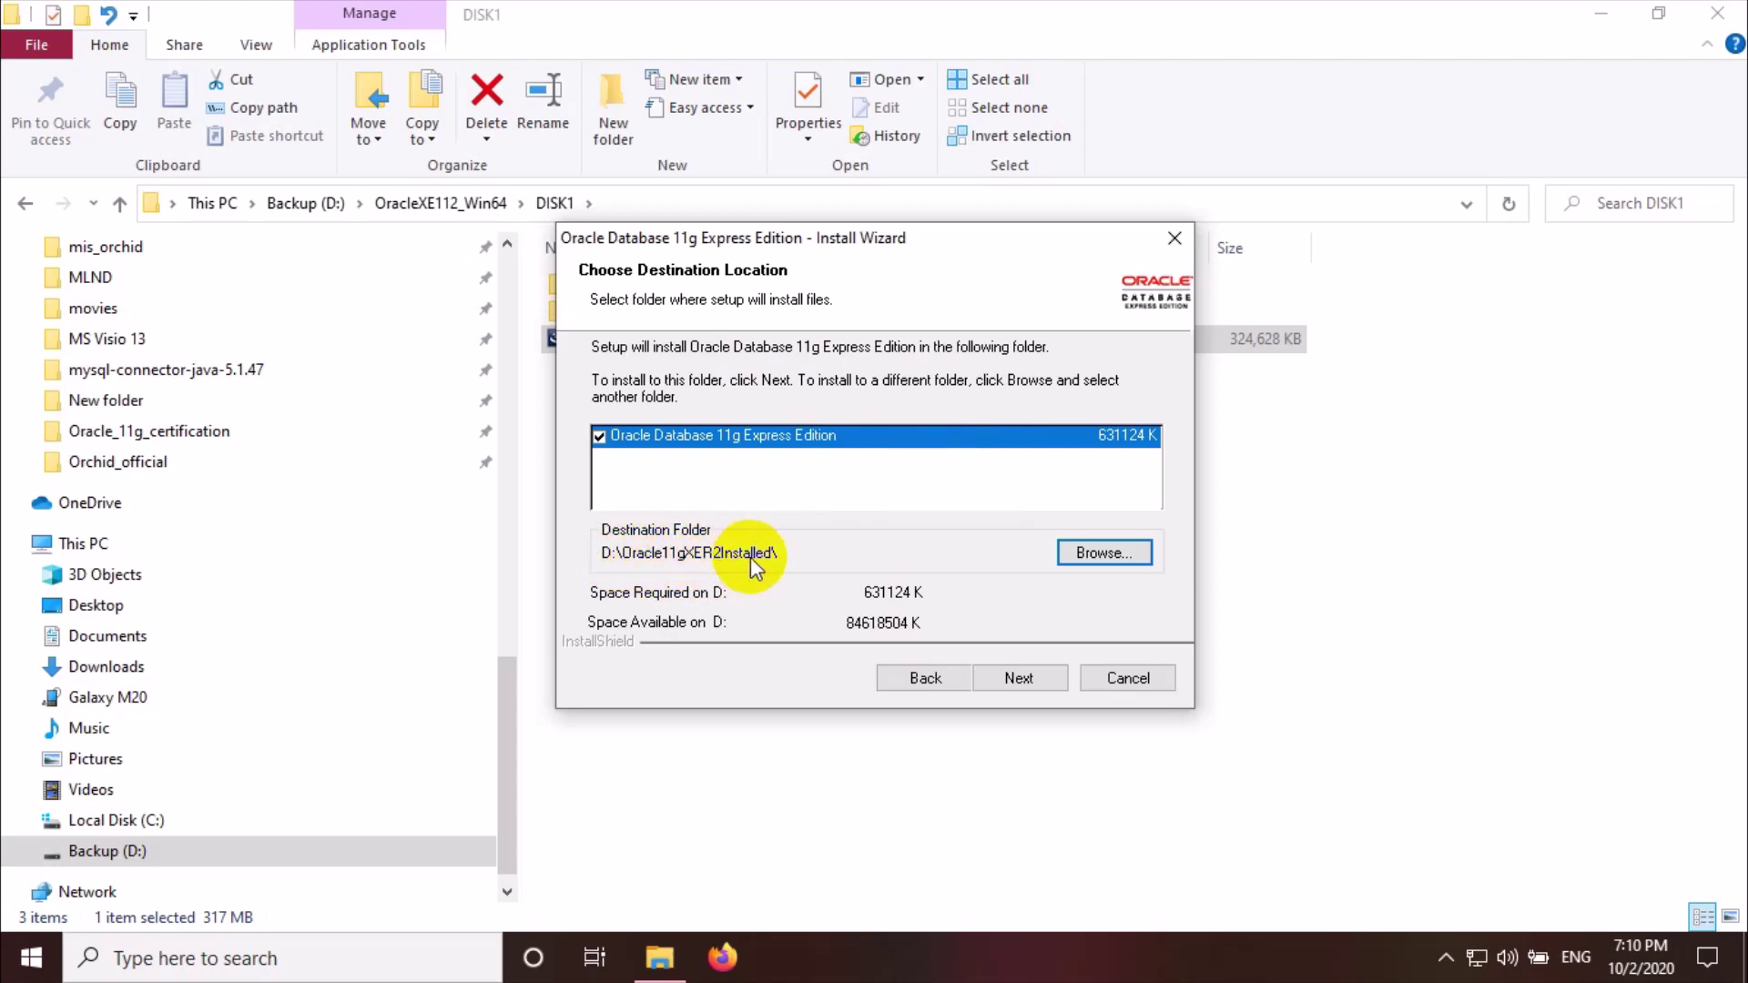
Accept the D: destination, close File Explorer, then enter and confirm the SYS/SYSTEM password
left_click(1027, 681)
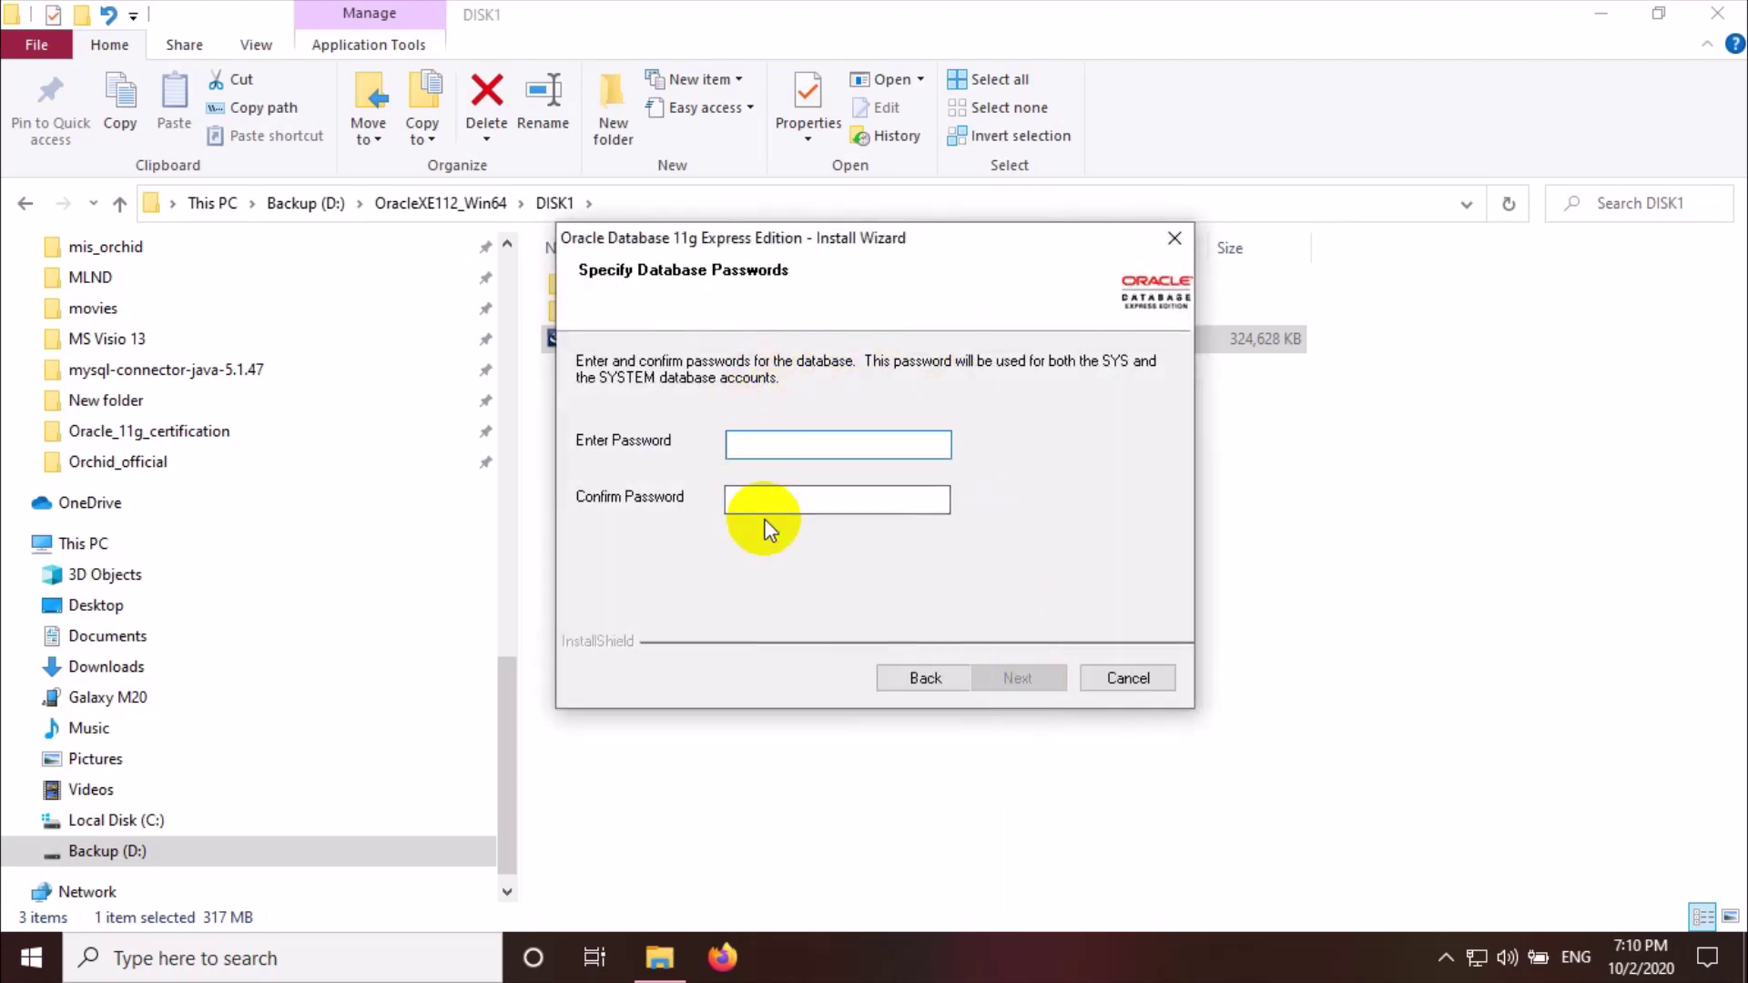
left_click(1718, 13)
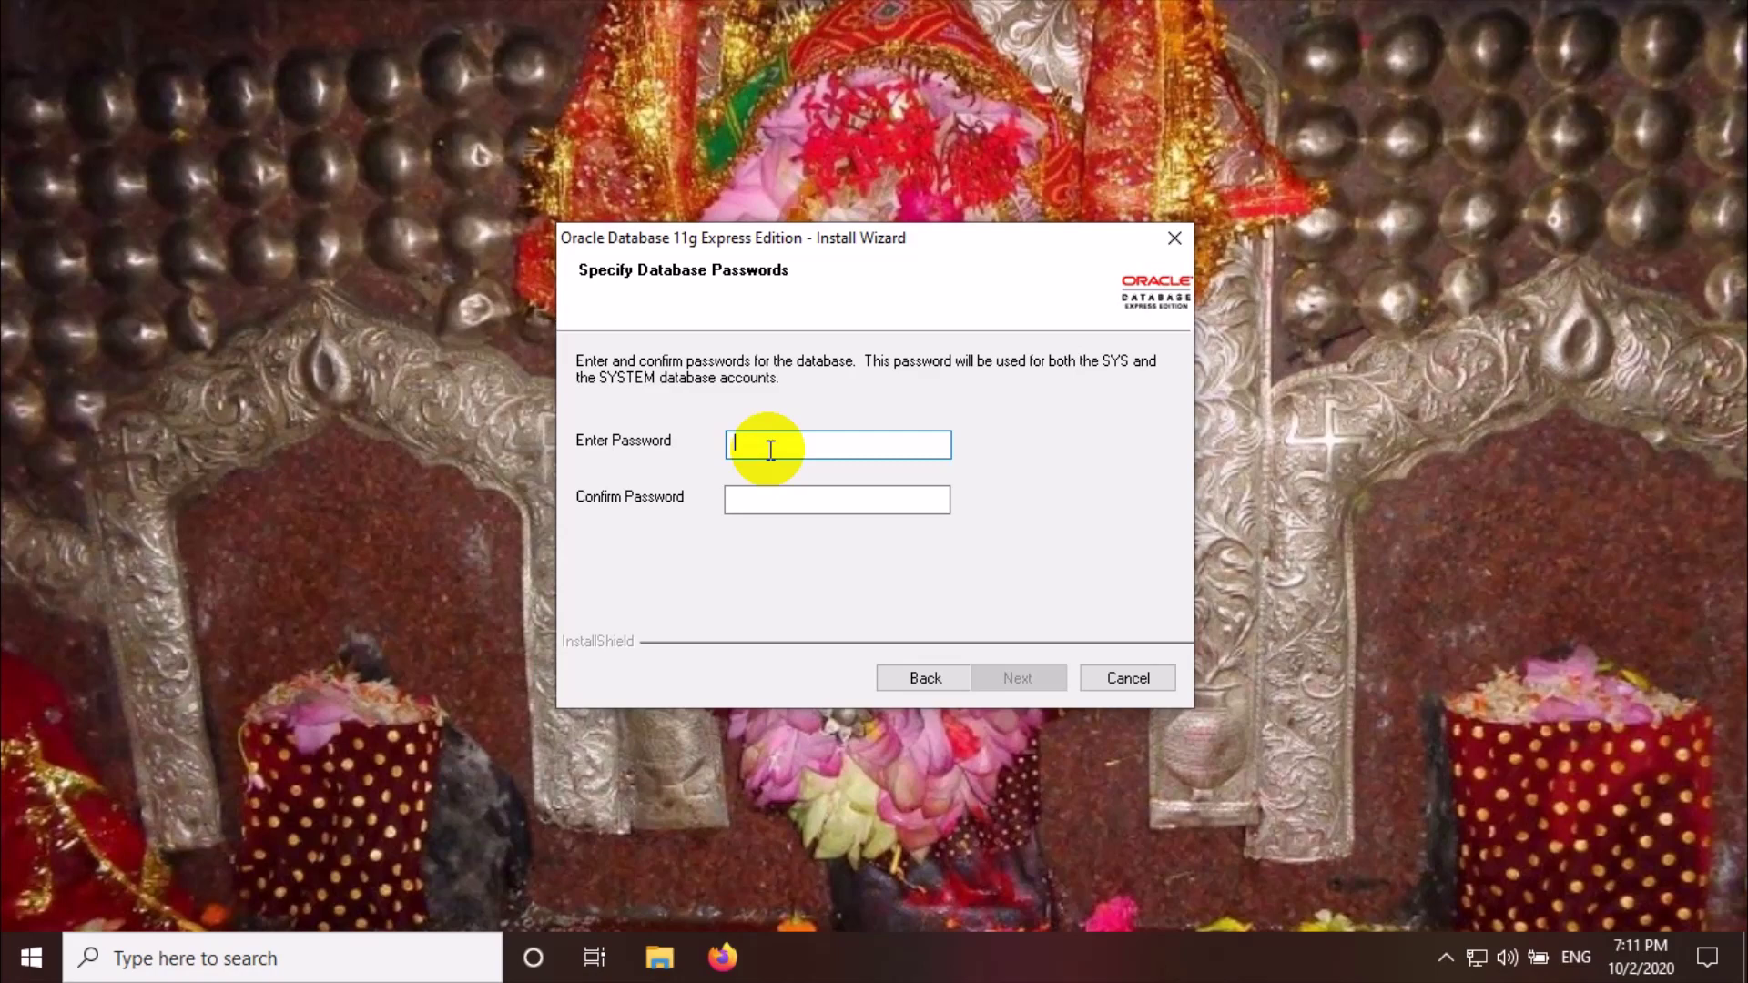
type("admin")
key("BackSpace")
key("BackSpace")
key("BackSpace")
key("BackSpace")
key("BackSpace")
type("admin1")
left_click(765, 493)
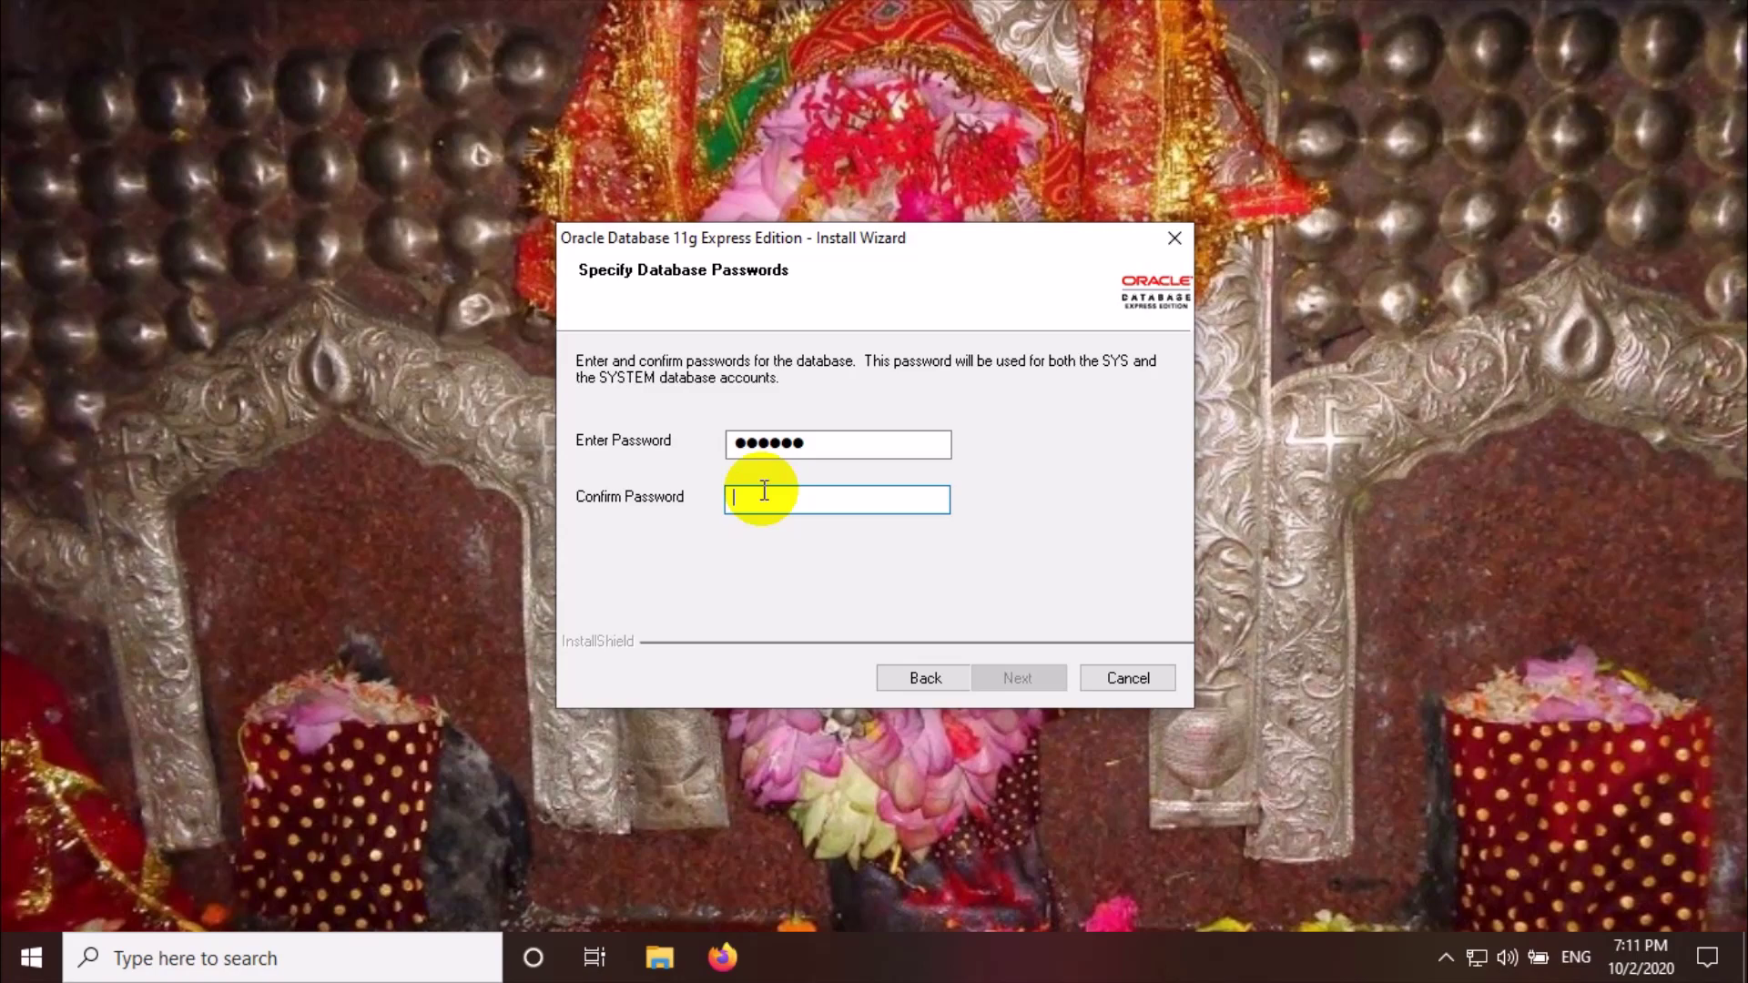
type("●●●●●●")
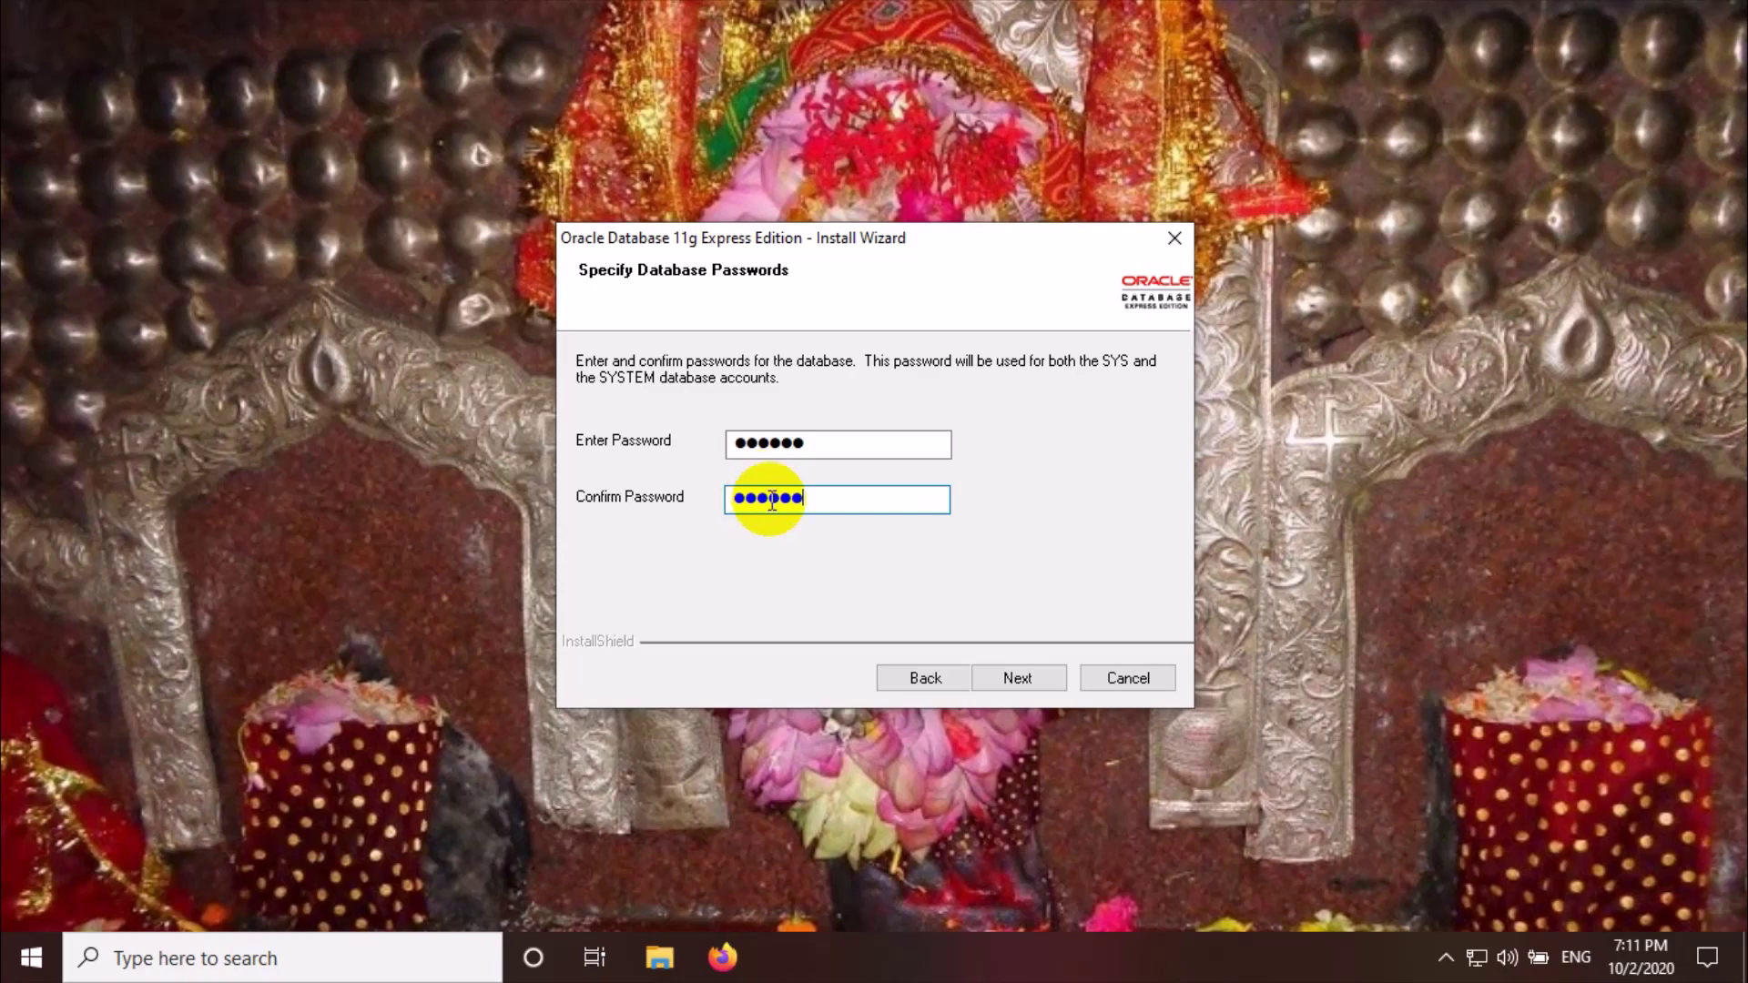
left_click(1038, 678)
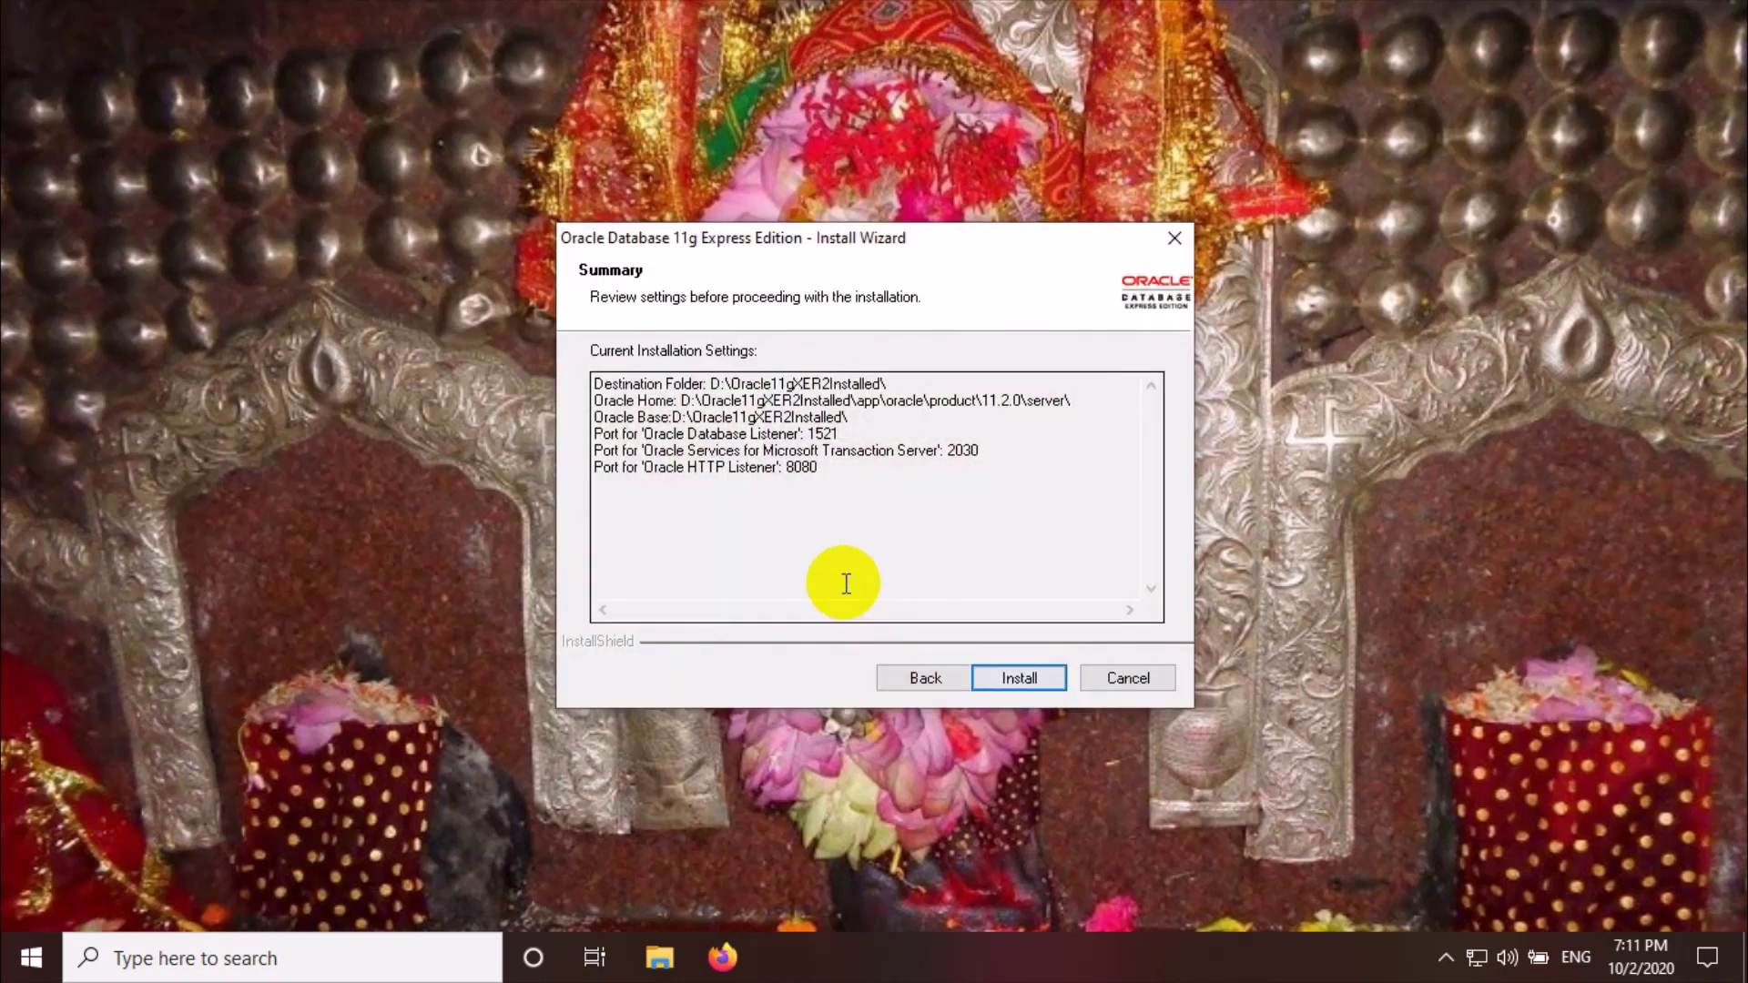
Review the summary (D:\Oracle11gXER2Installed, ports 1521, 2030, 8080) and start installing
left_click_drag(832, 483, 582, 397)
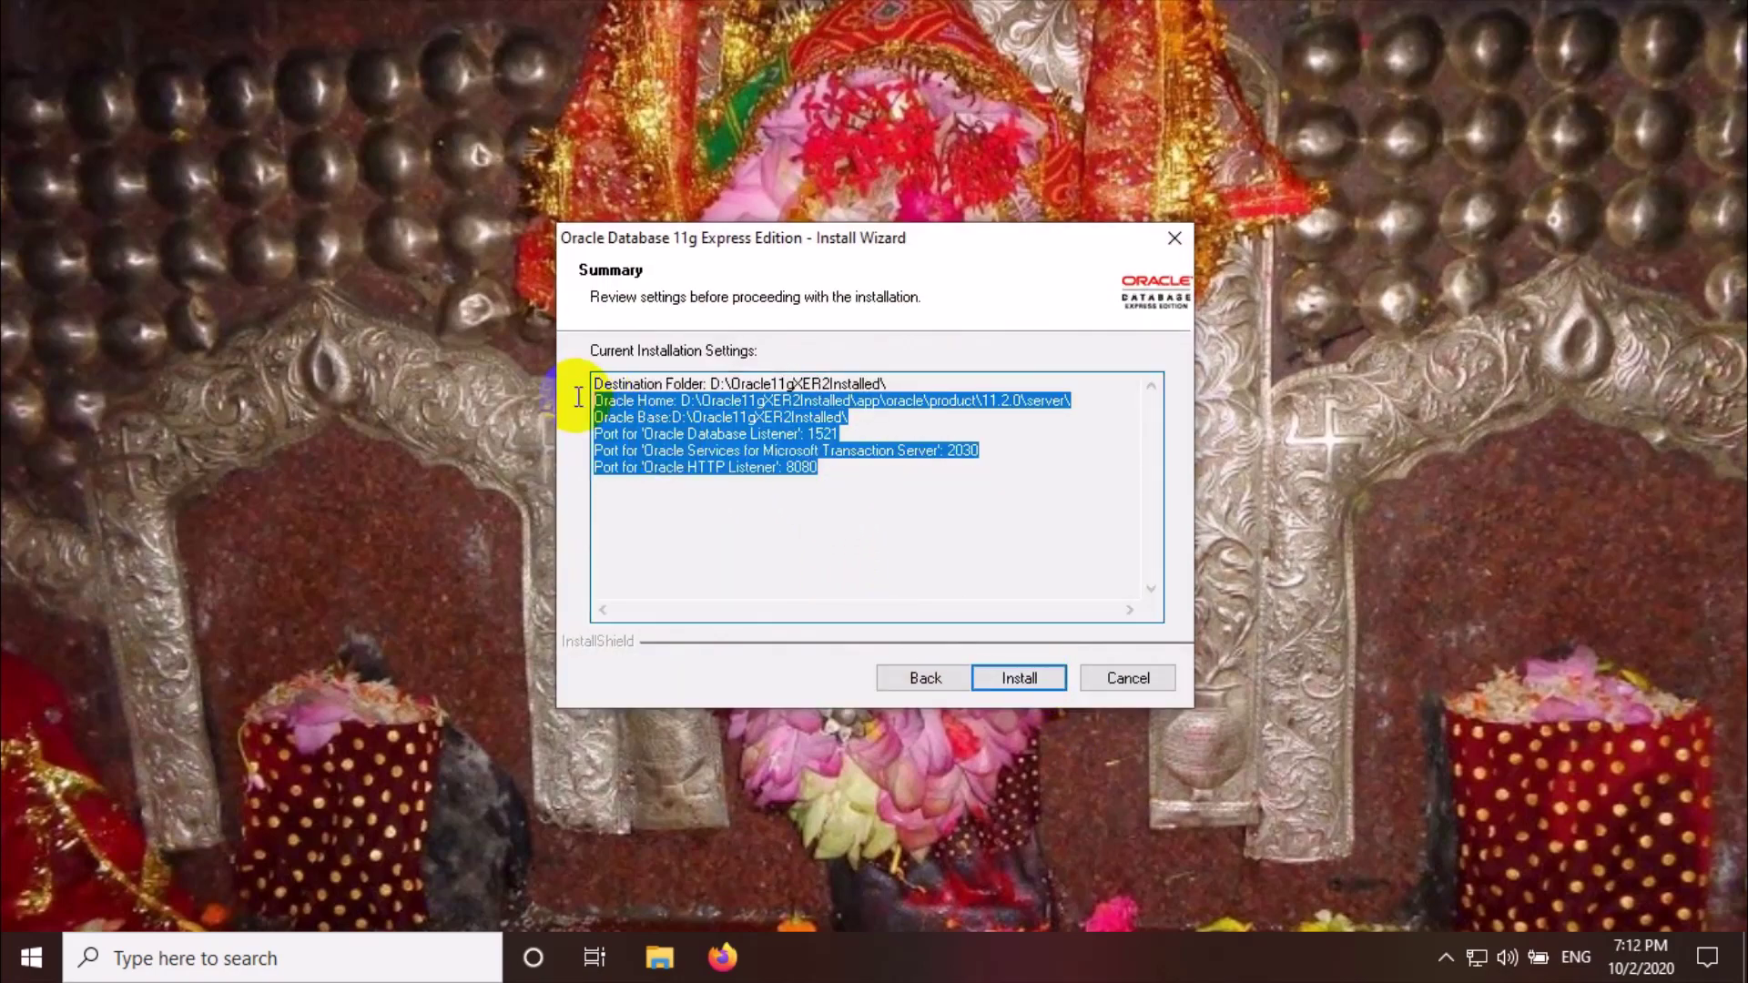
left_click(824, 485)
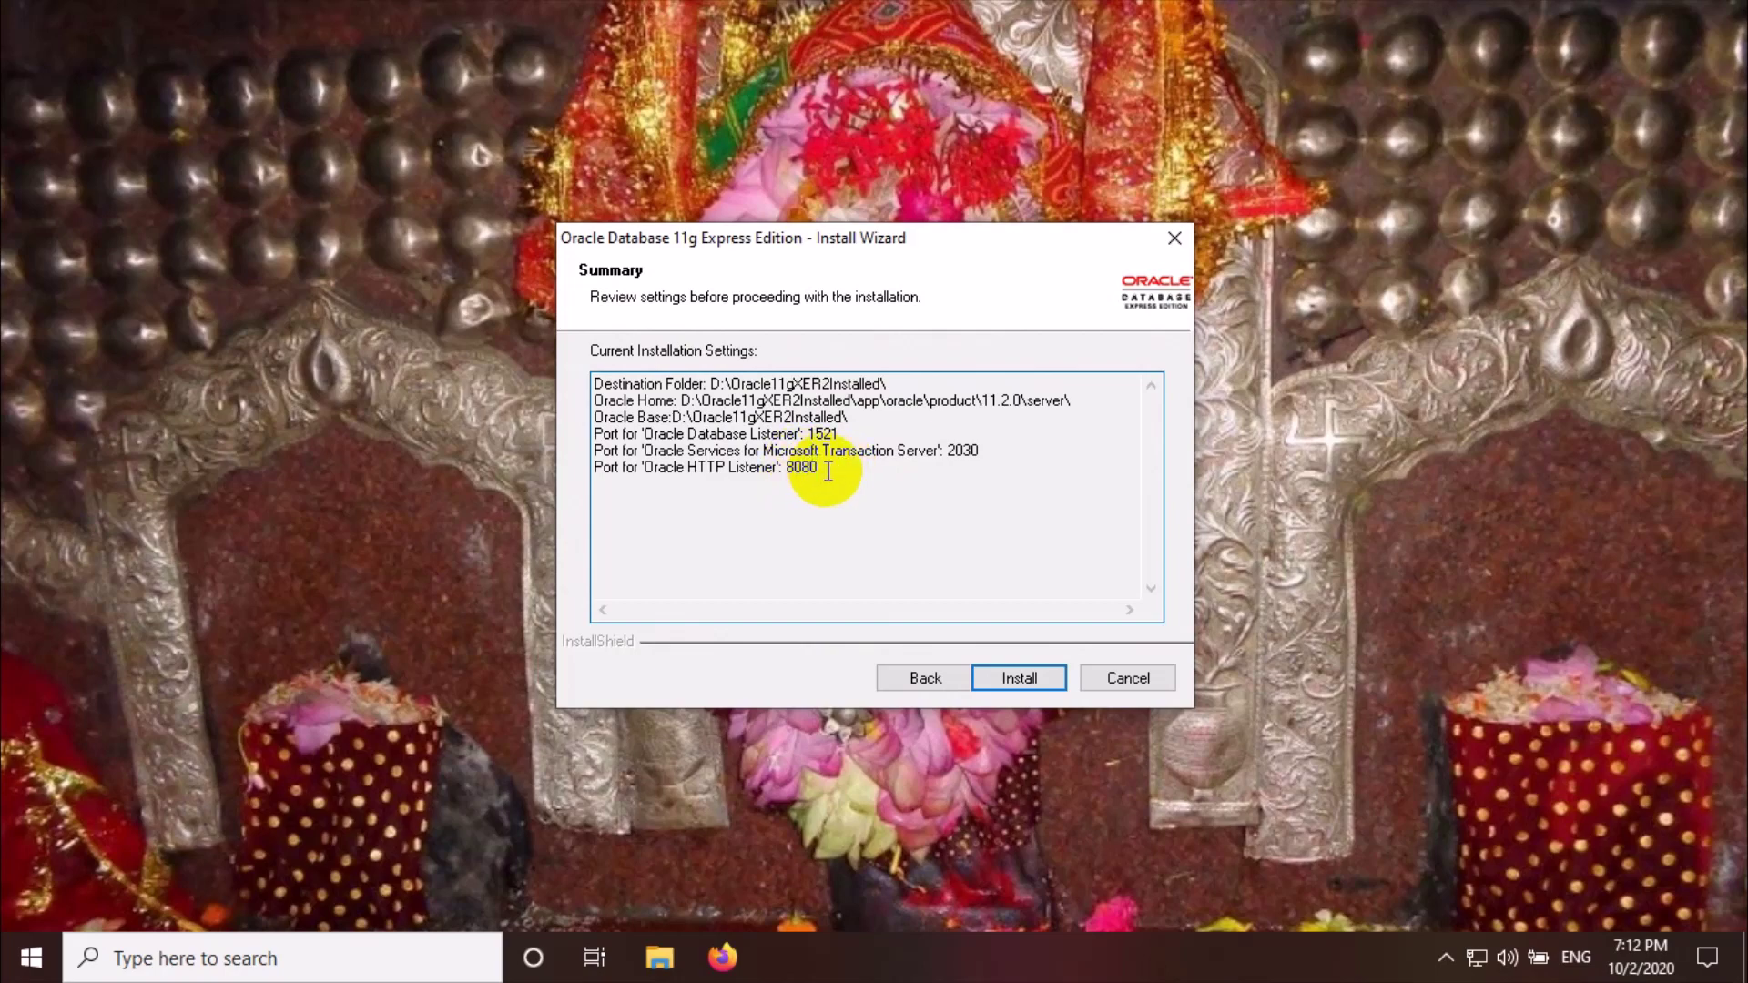
left_click(1020, 681)
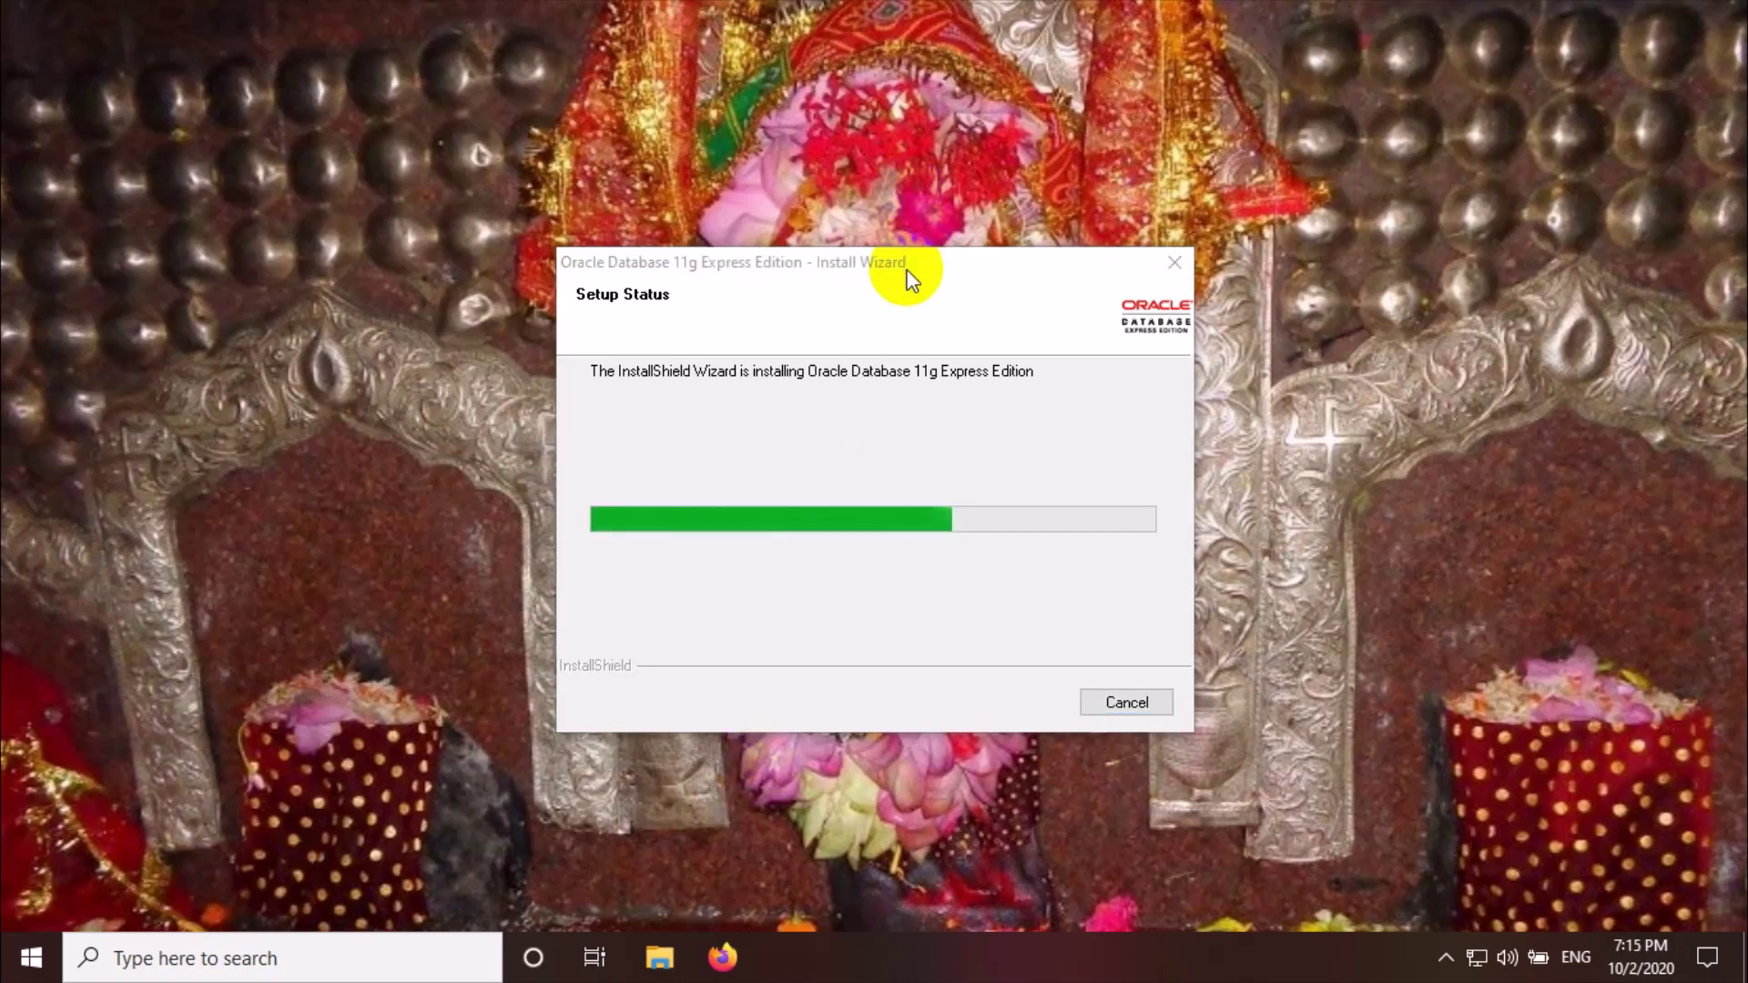
Wait for the Oracle XE installation to complete, then close the wizard with Finish
left_click_drag(906, 273, 901, 455)
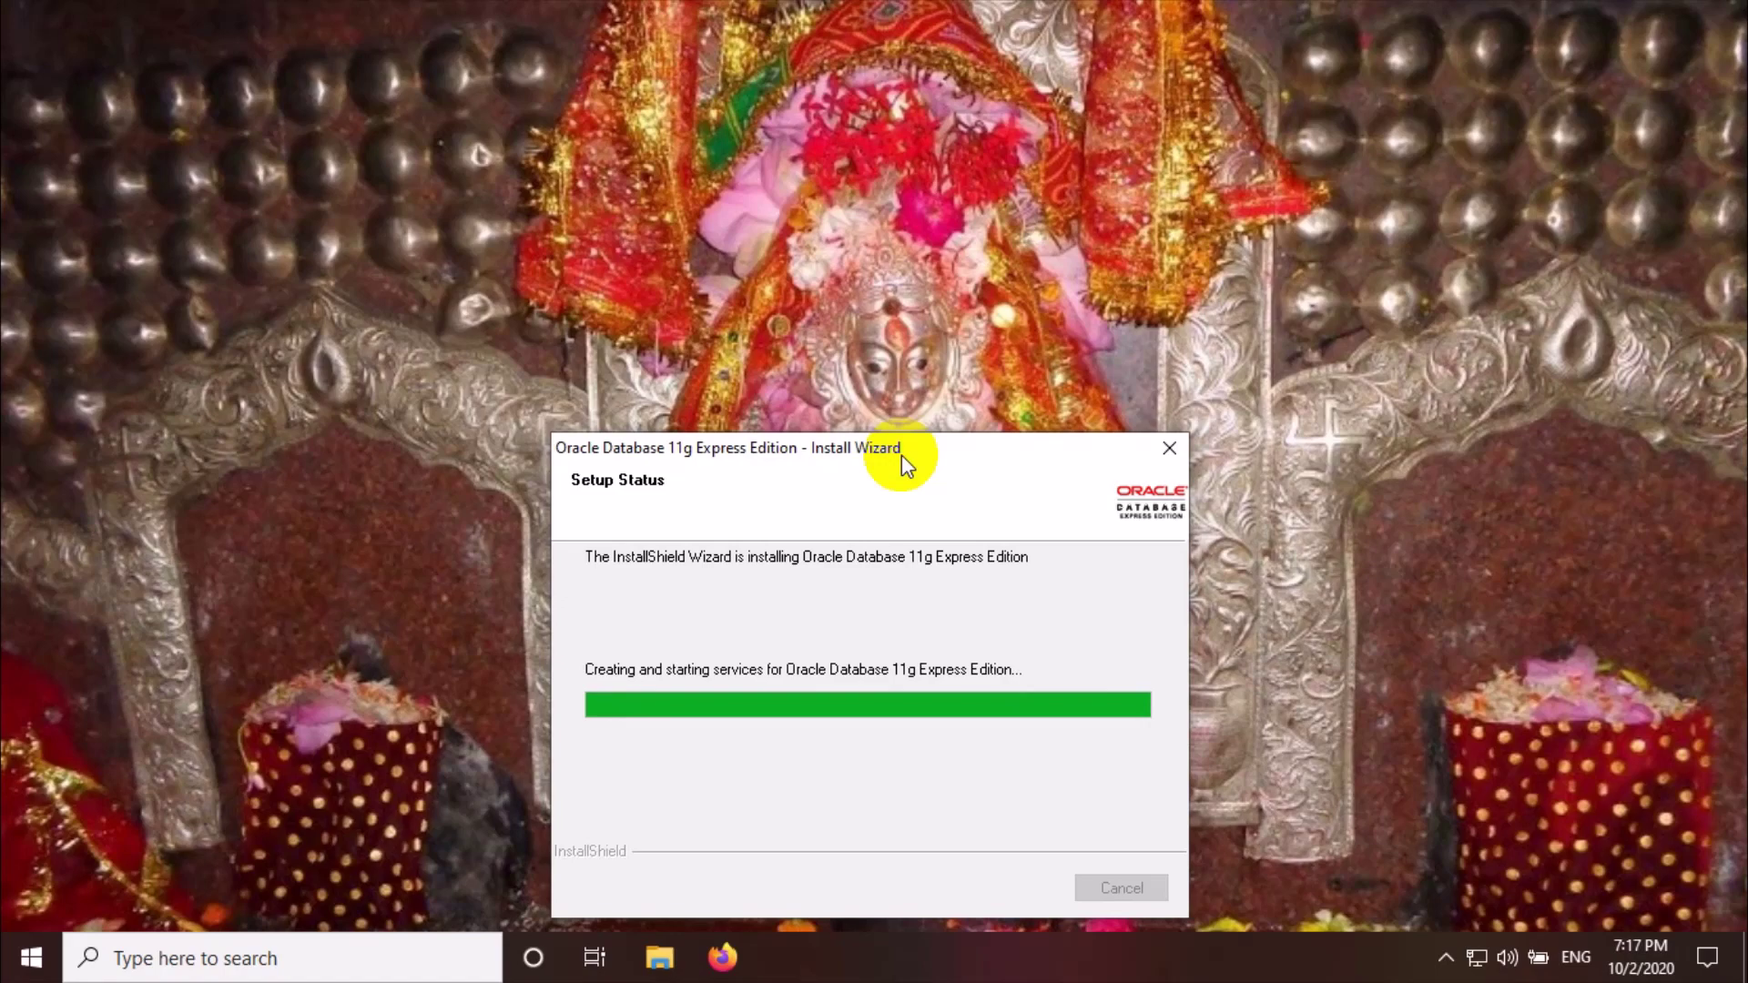
left_click_drag(901, 456, 916, 298)
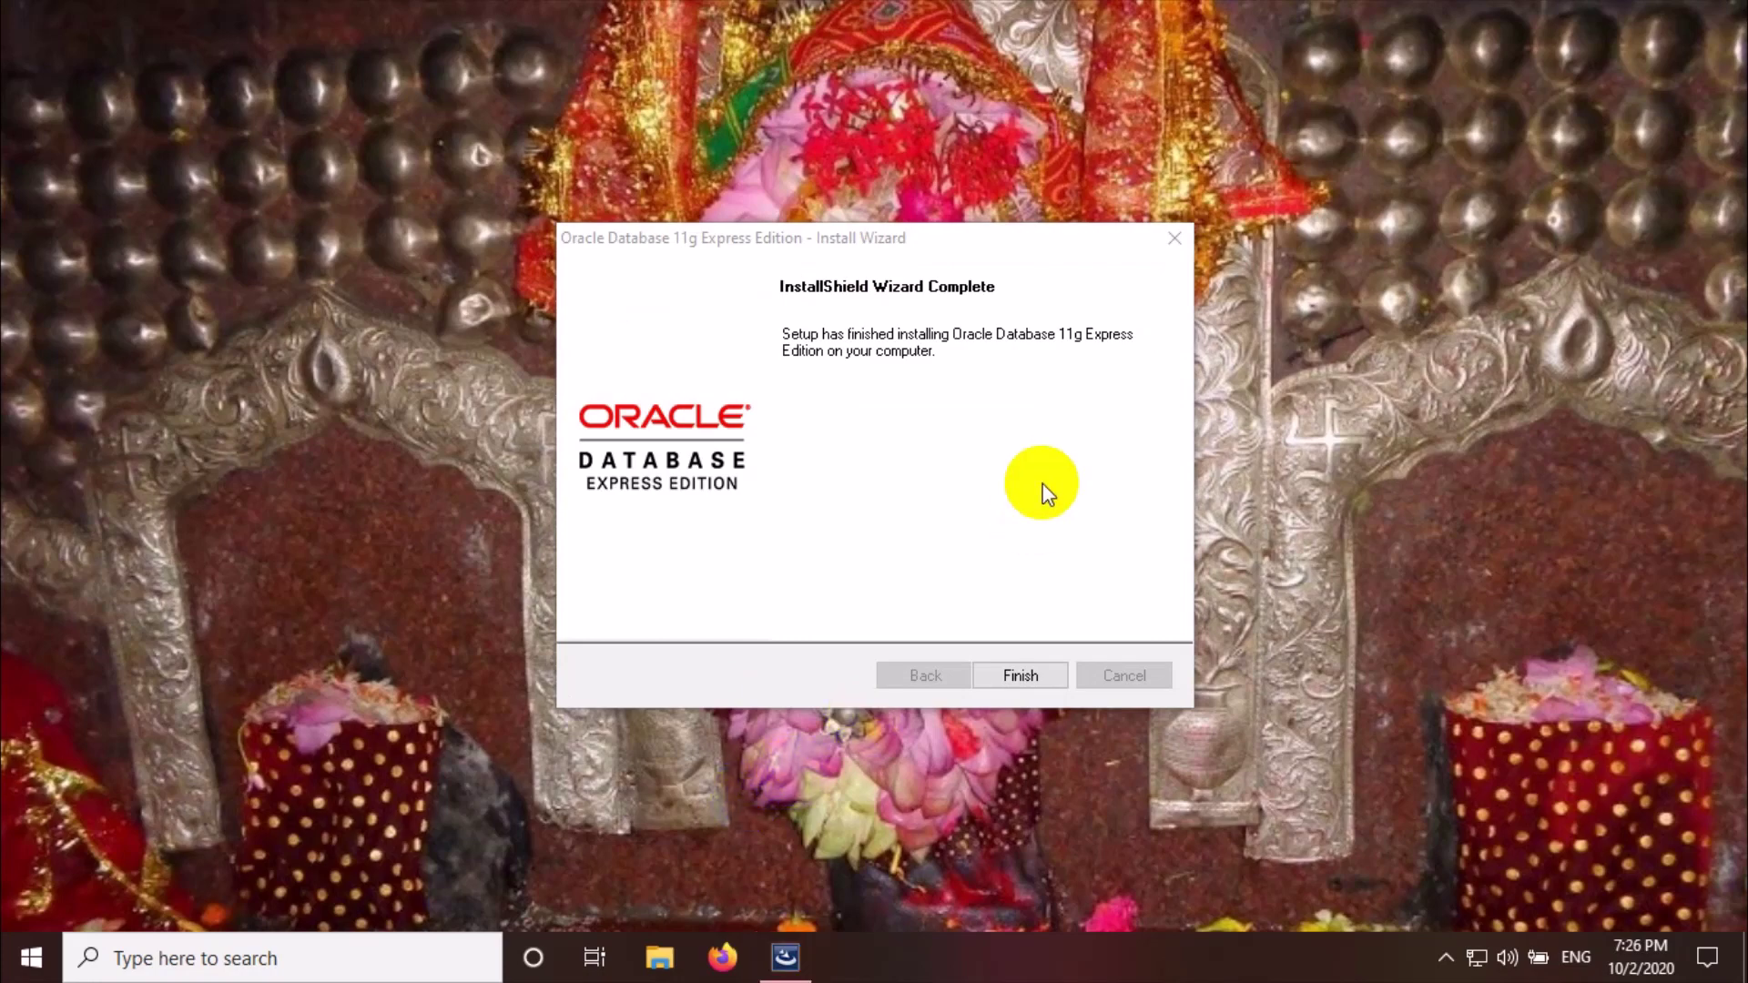
left_click(1029, 672)
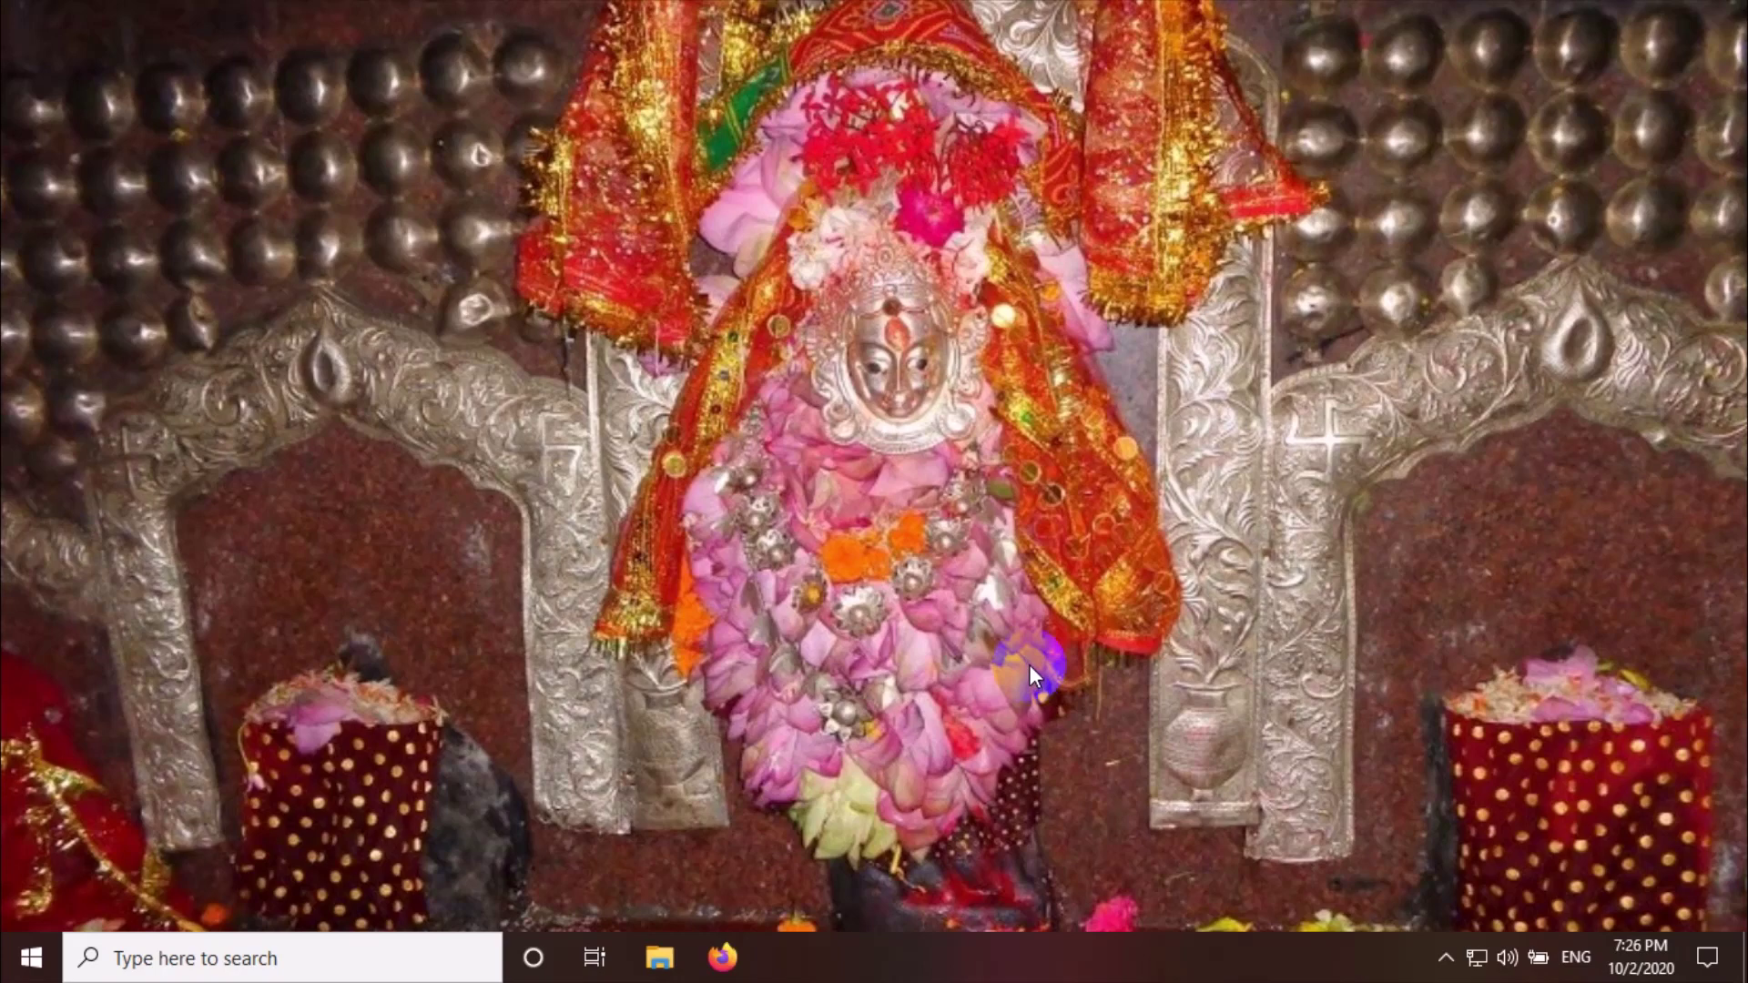
In Command Prompt, log in with 'sqlplus sys as sysdba', confirm Connected, then close it
left_click(266, 963)
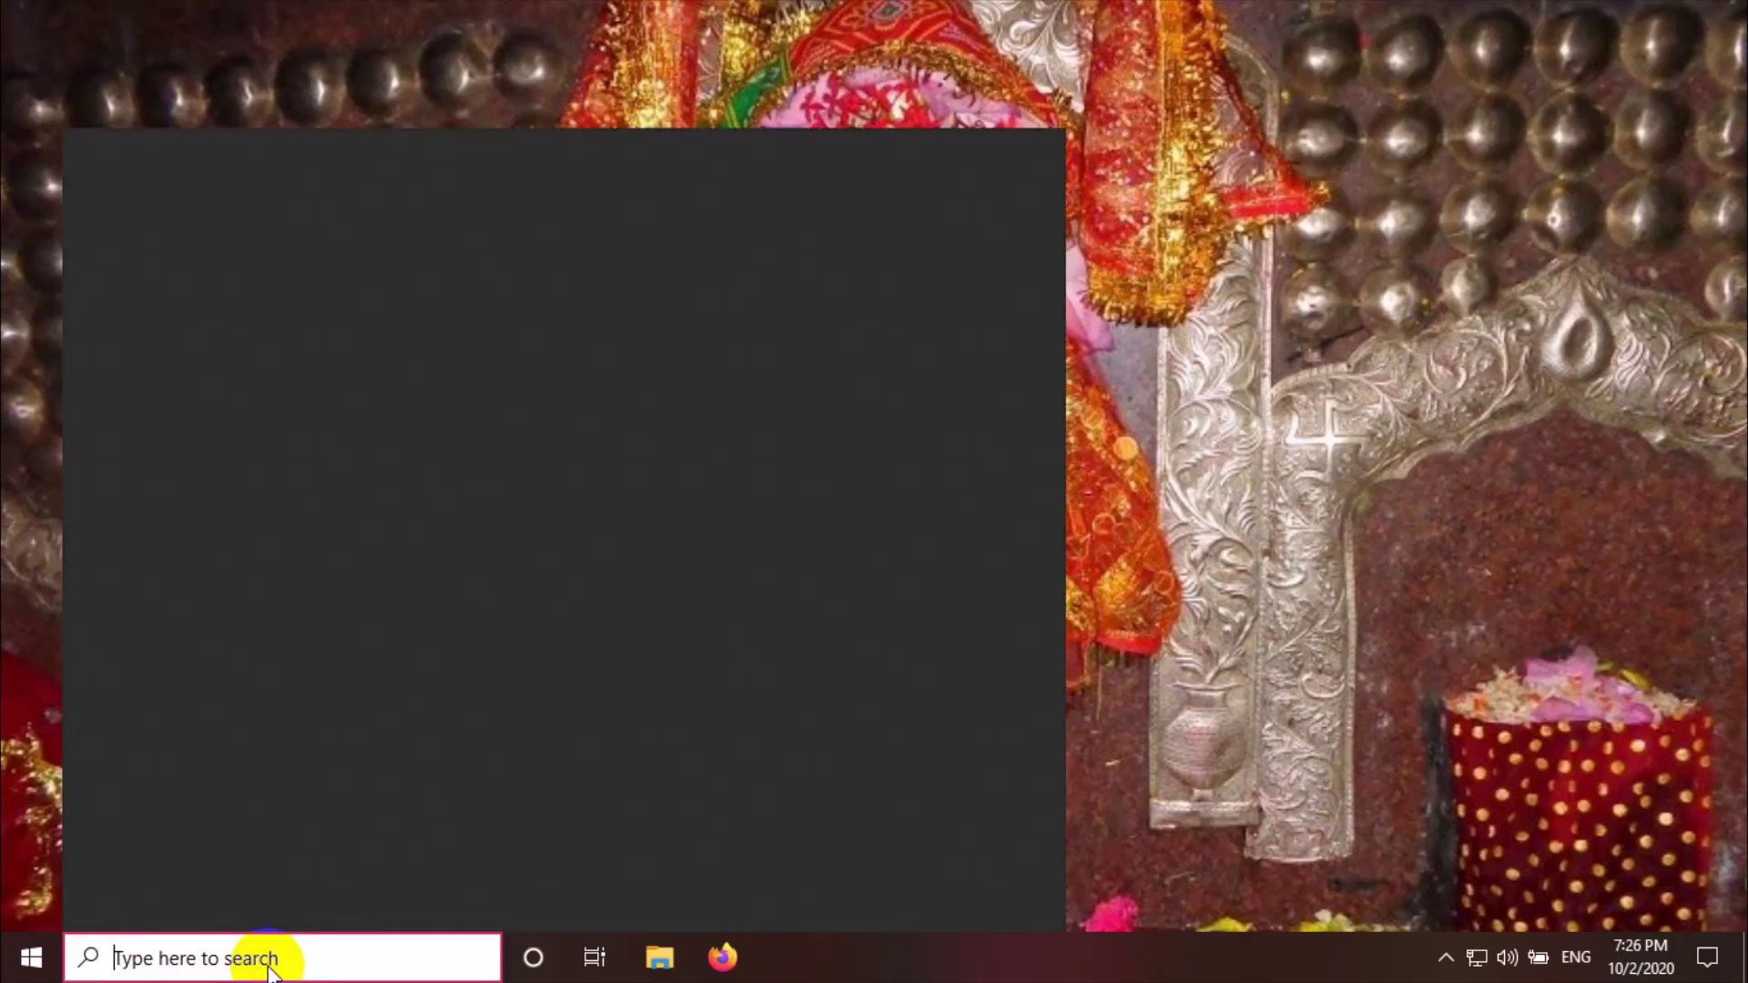
type("cmd")
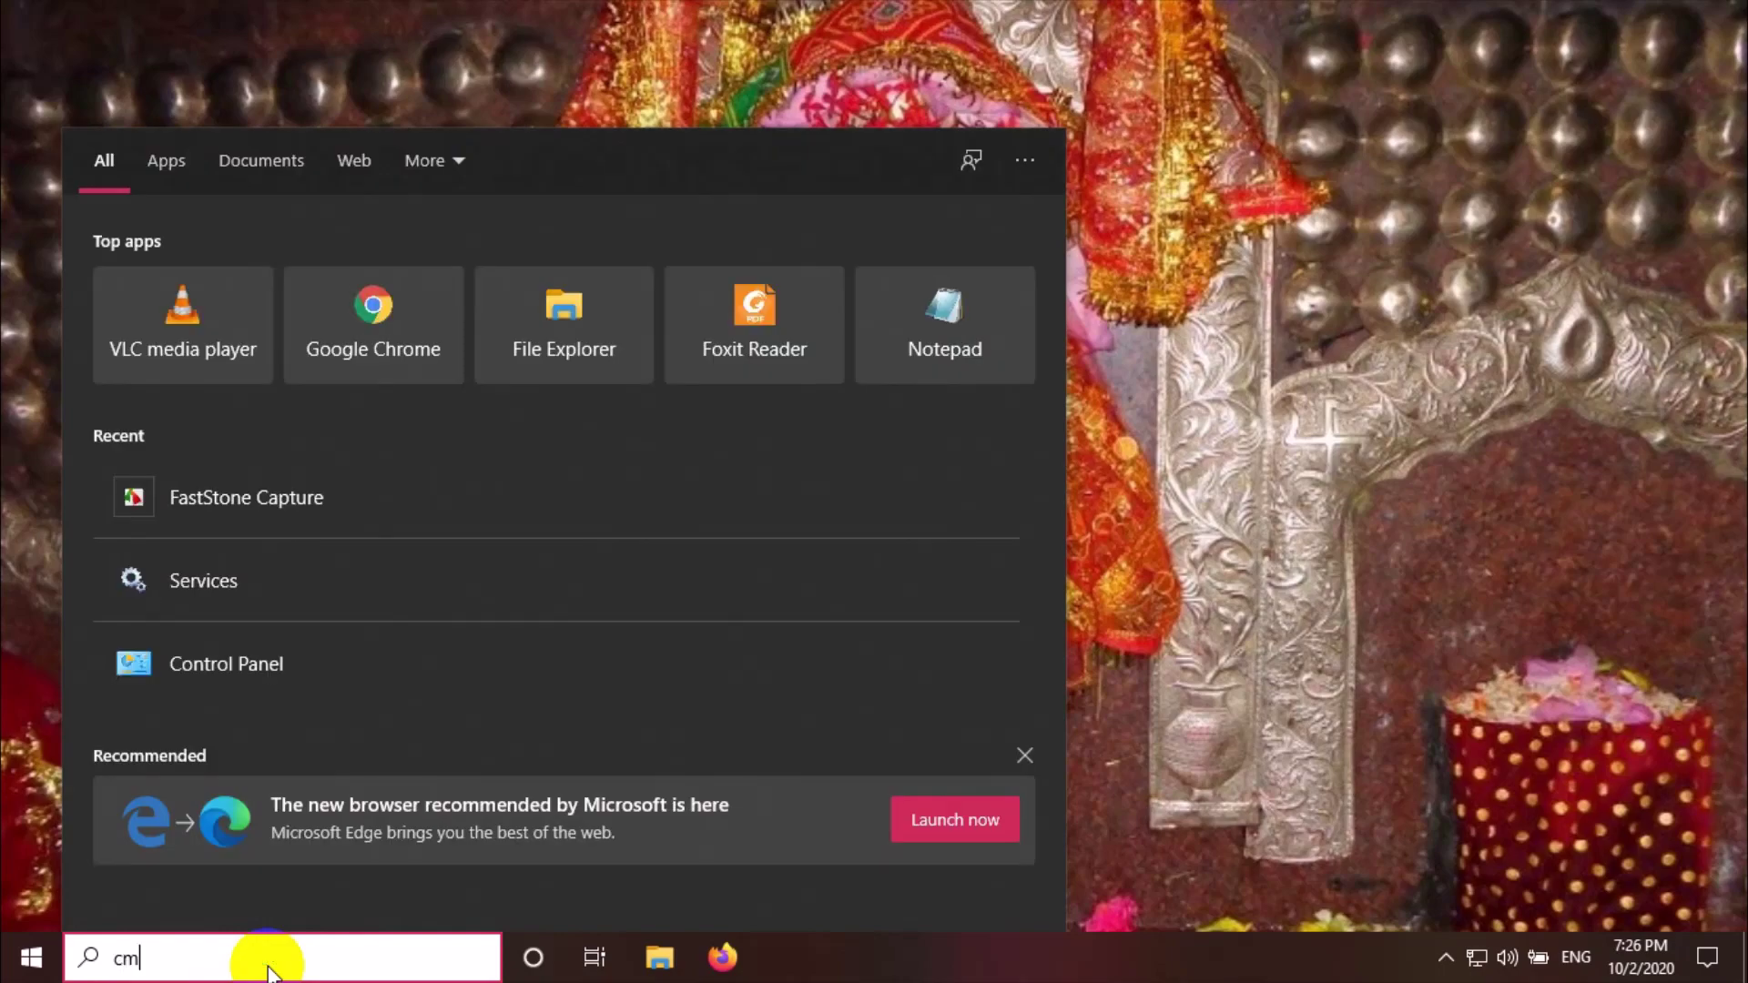
key("Return")
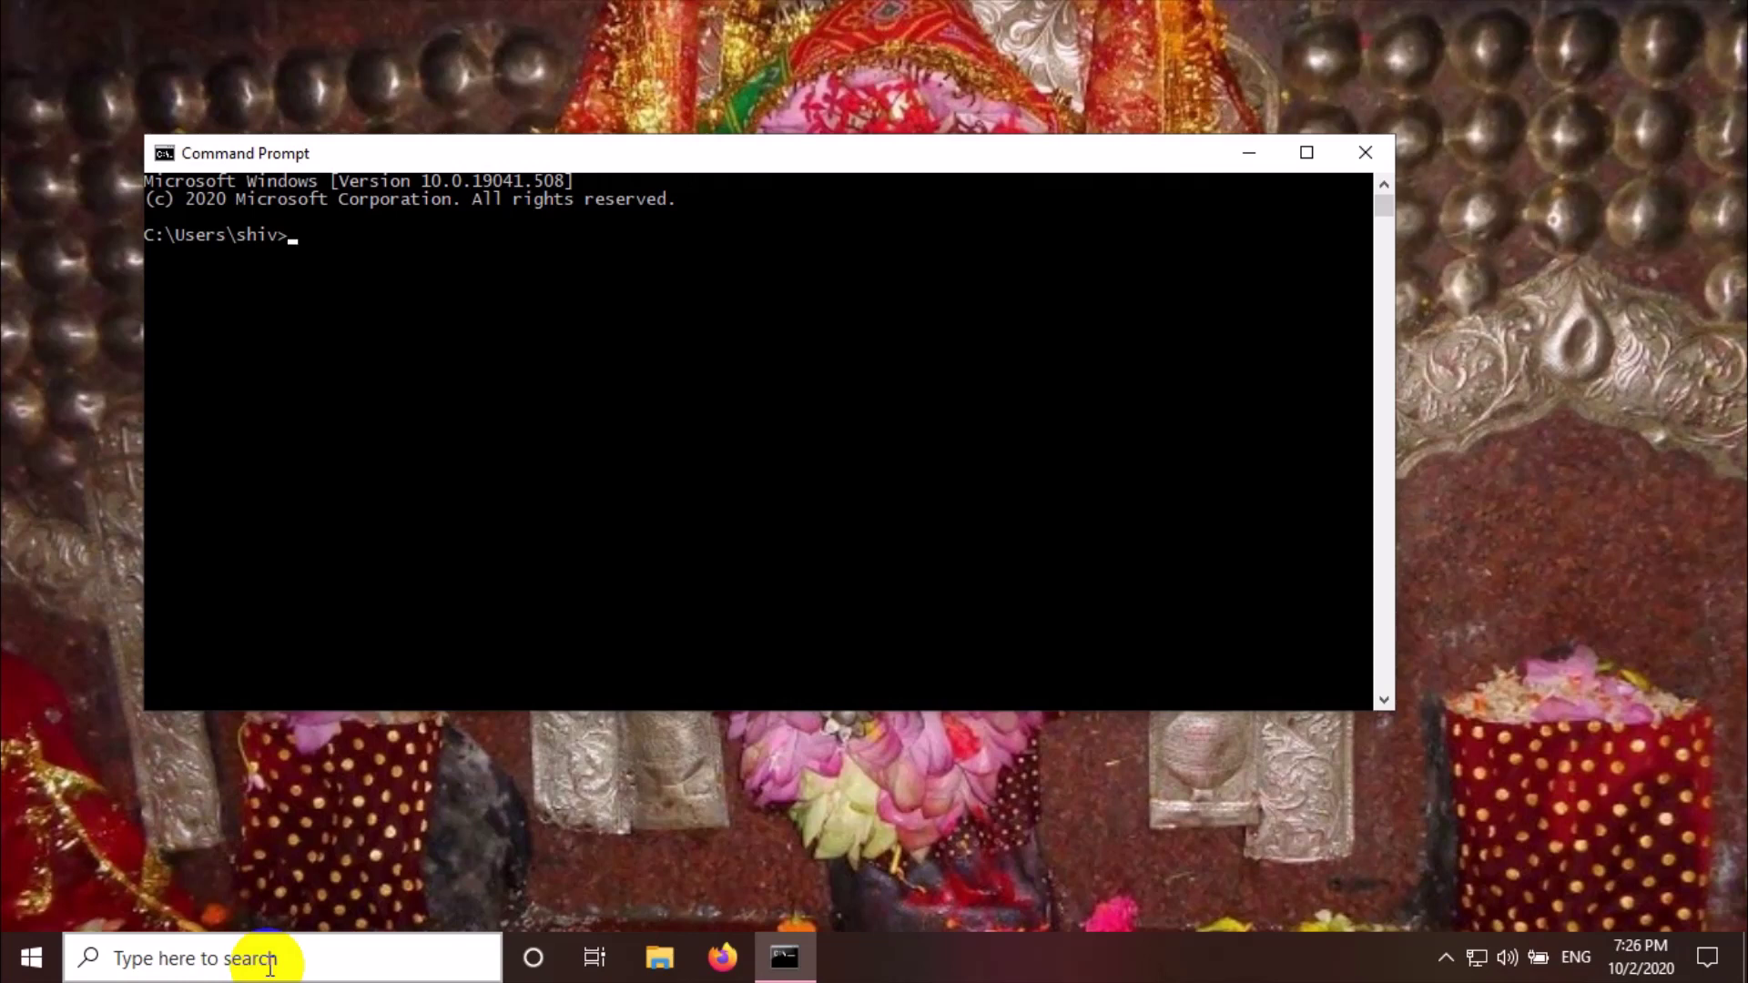
type("sqlplus sys a")
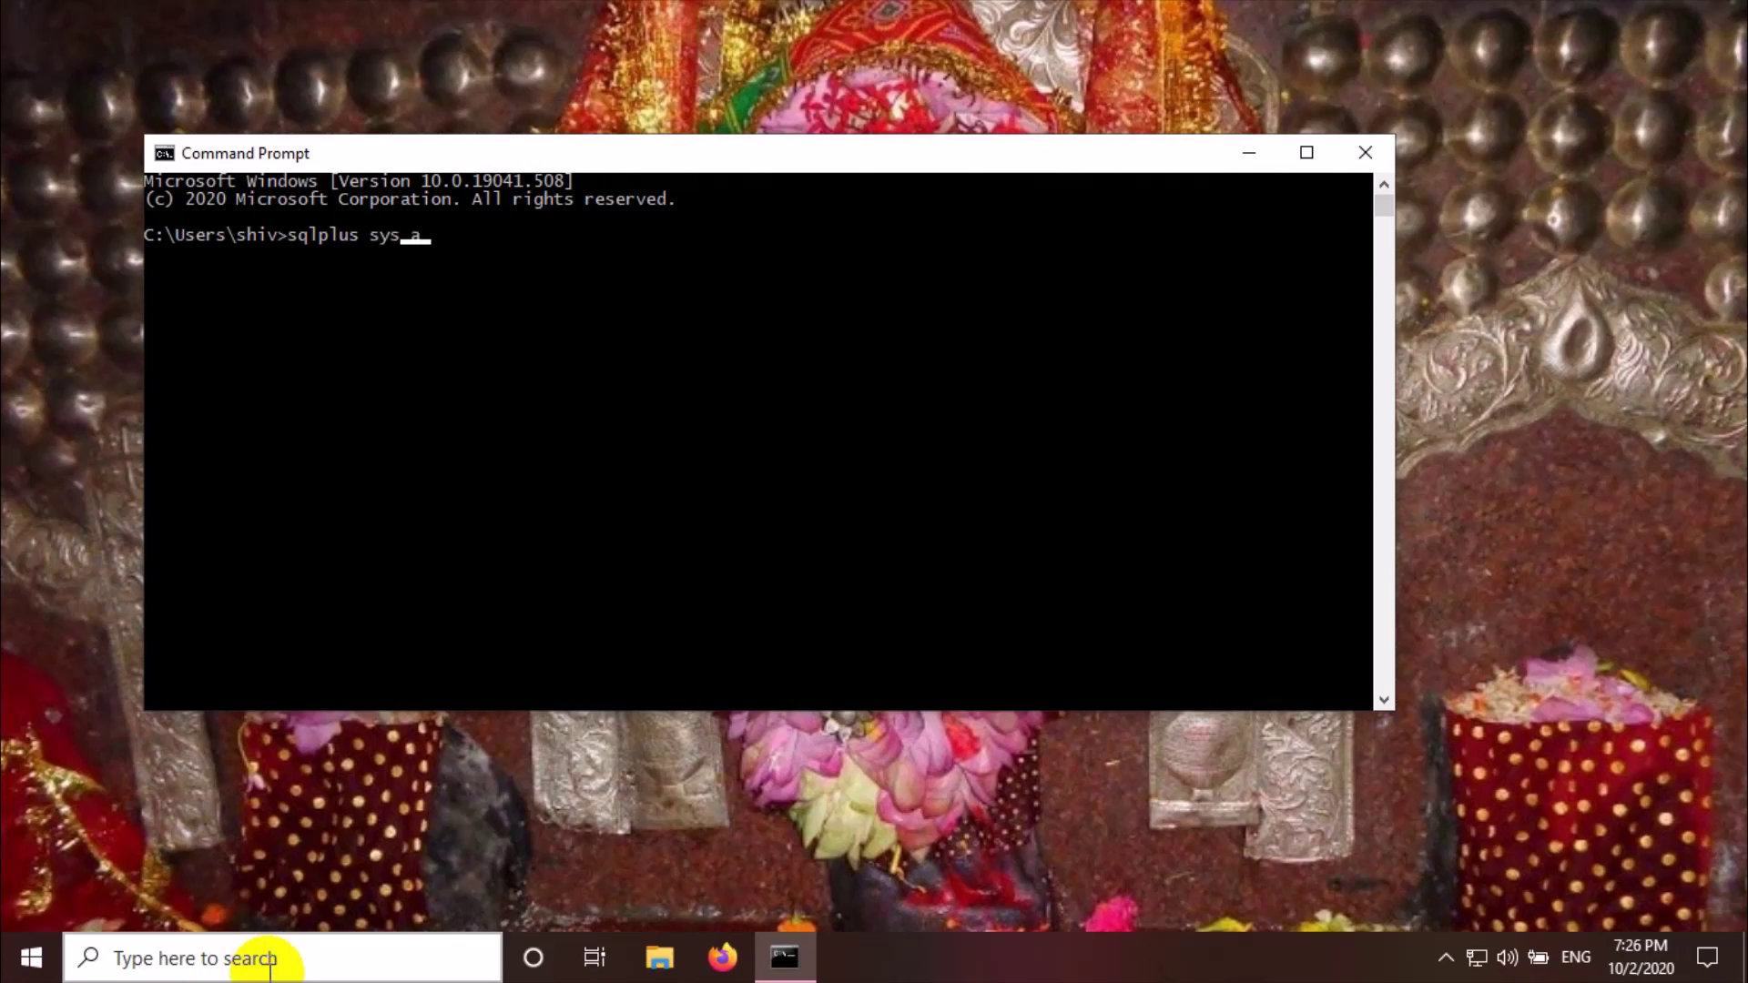
type("s sysdba")
key("Return")
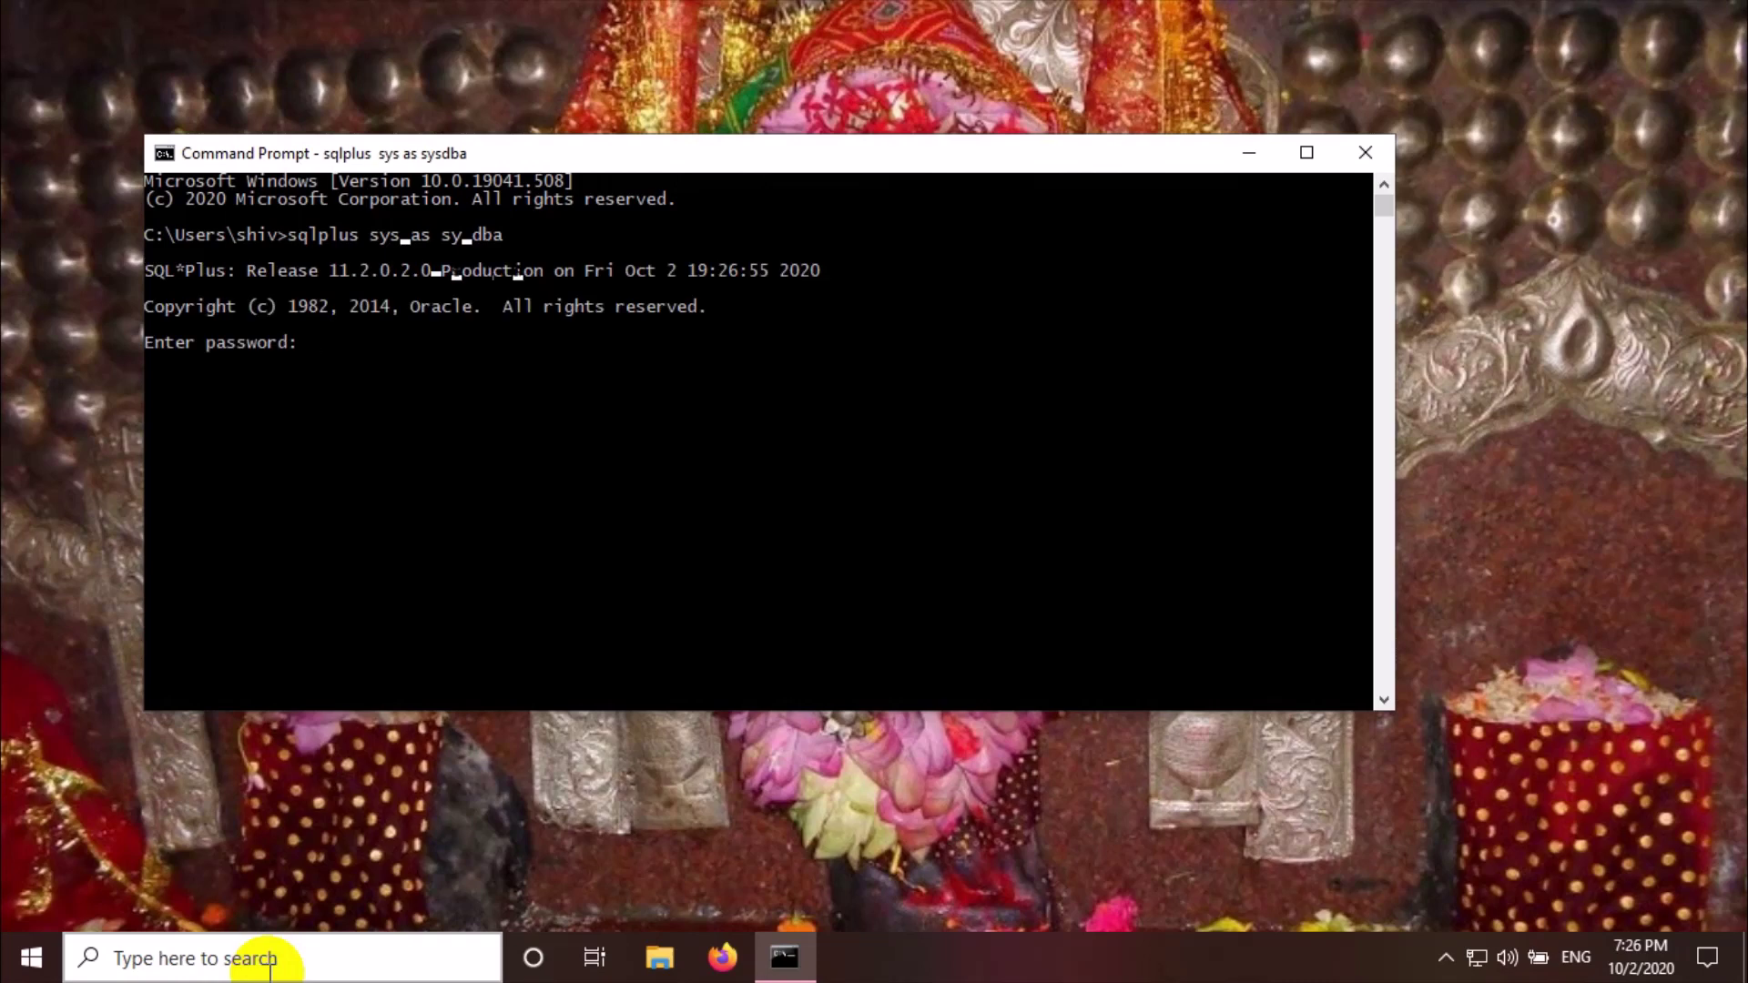
key("Return")
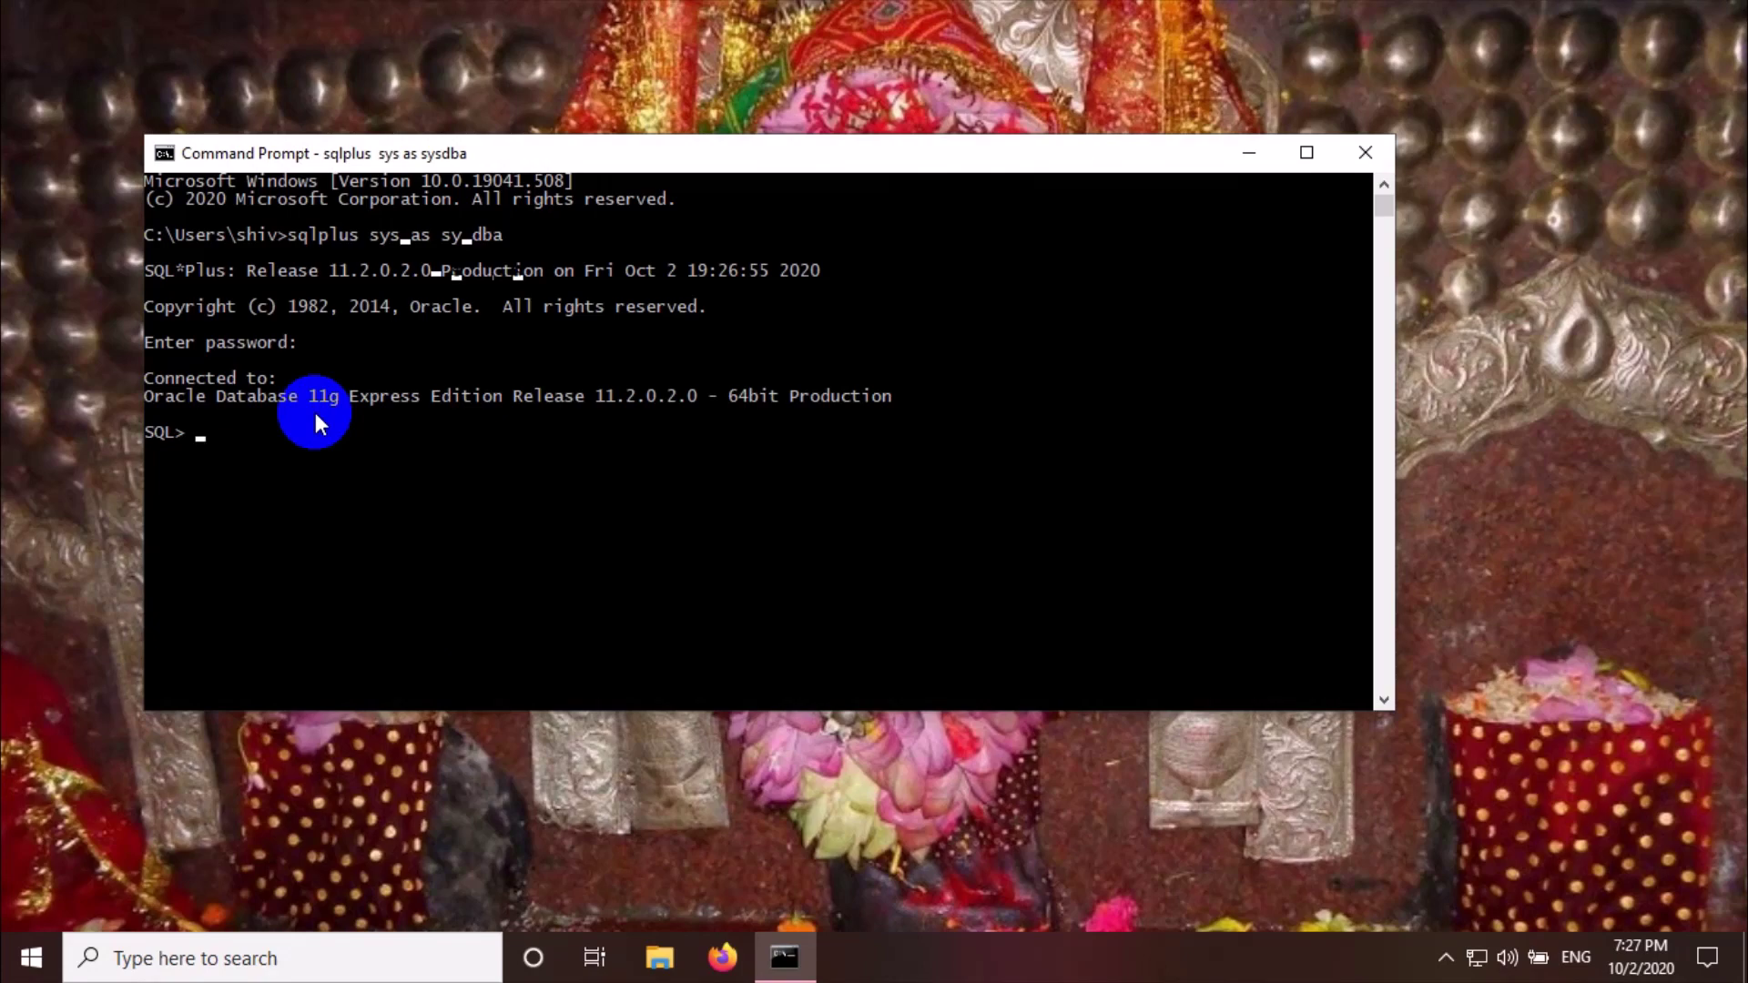
left_click(1364, 157)
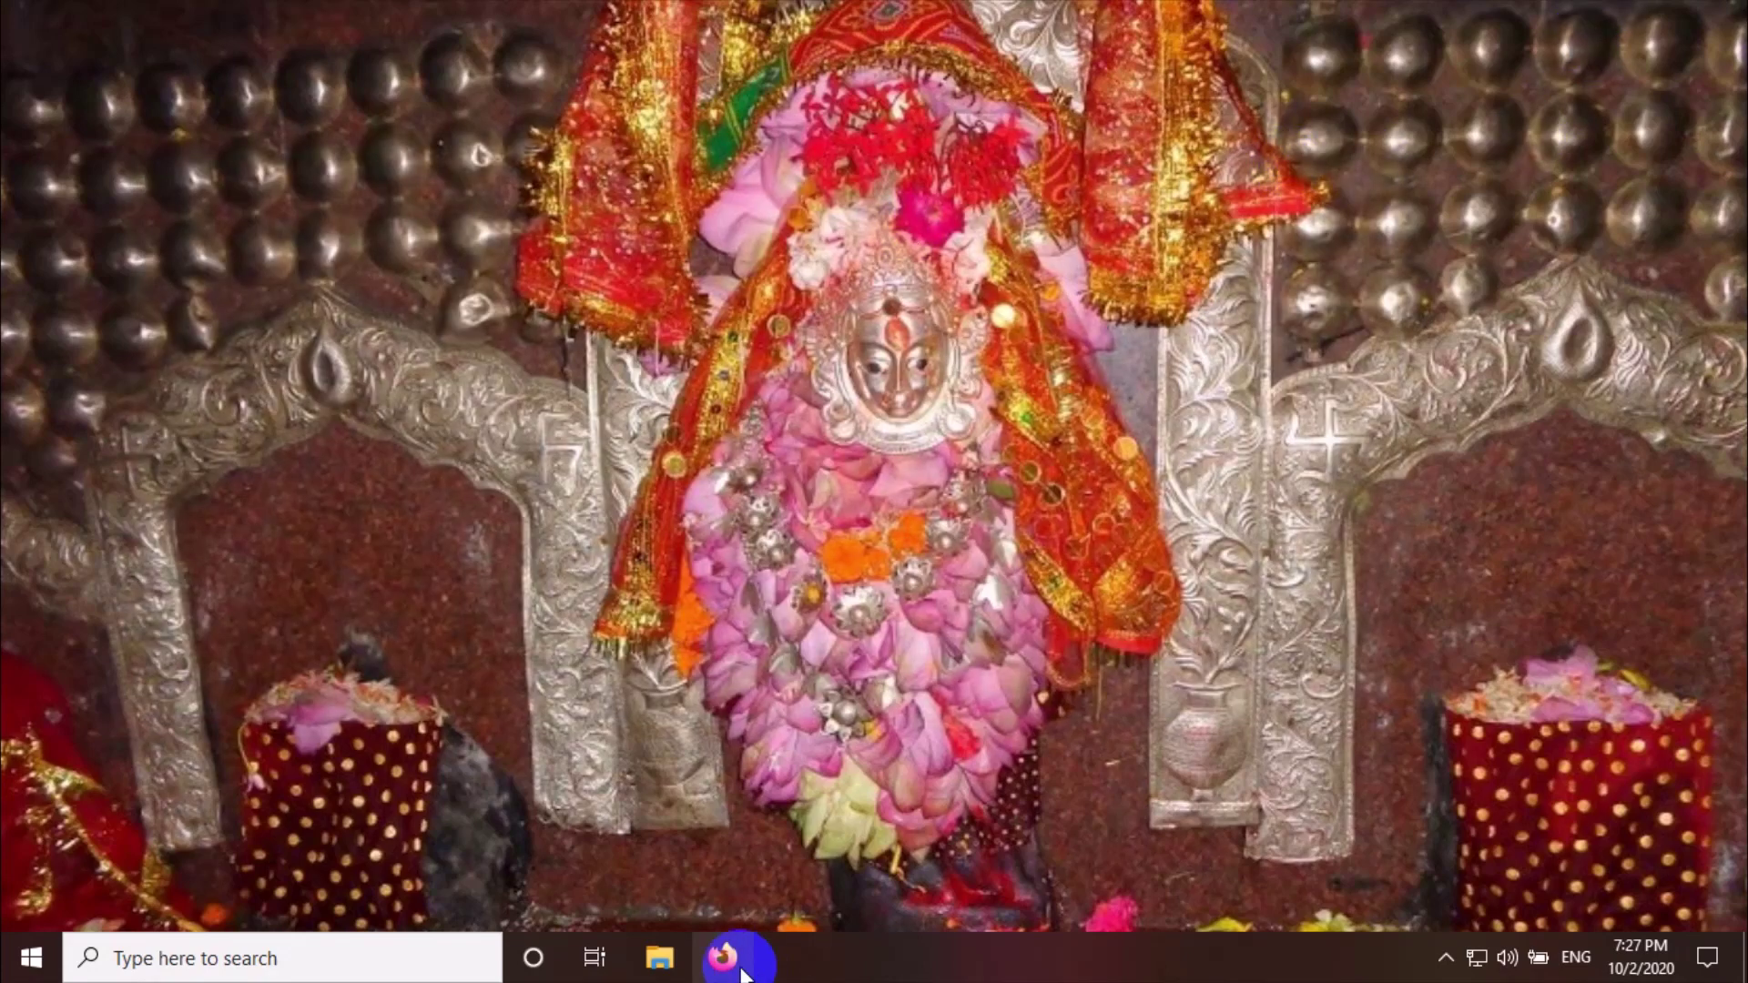
Open Task Manager's Services list and scroll down to the Oracle XE services
right_click(803, 958)
left_click(896, 841)
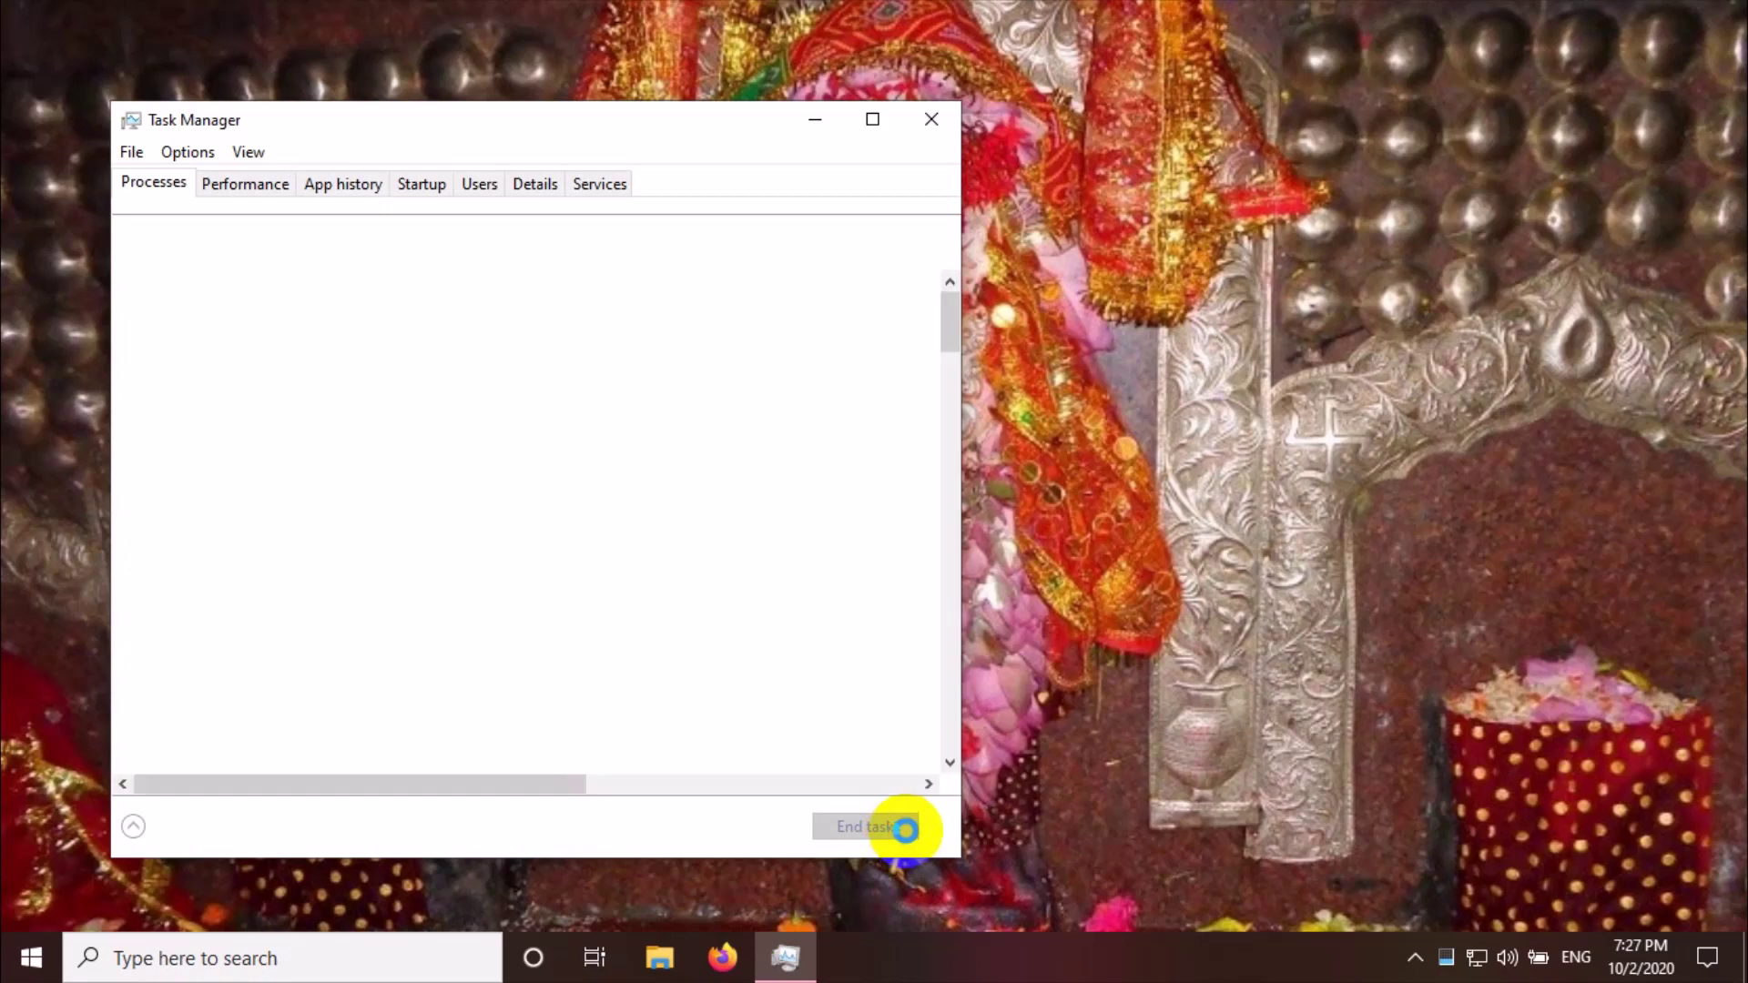
left_click(598, 185)
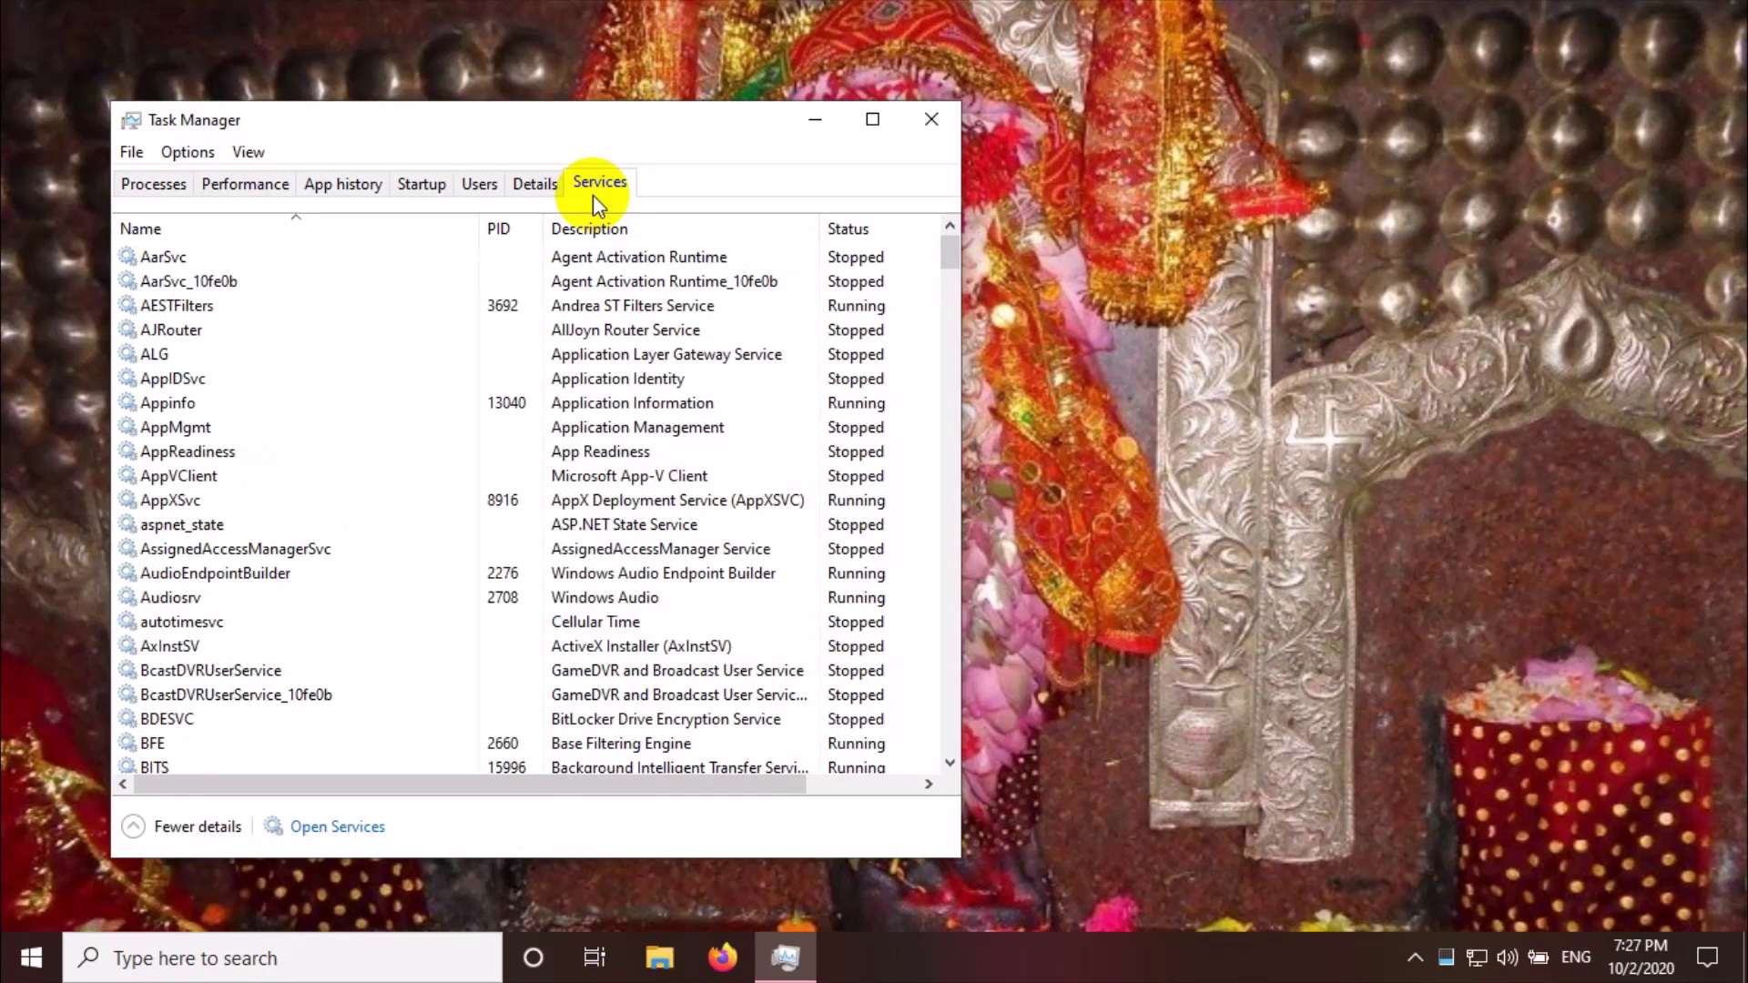
scroll(278, 524, "down", 13)
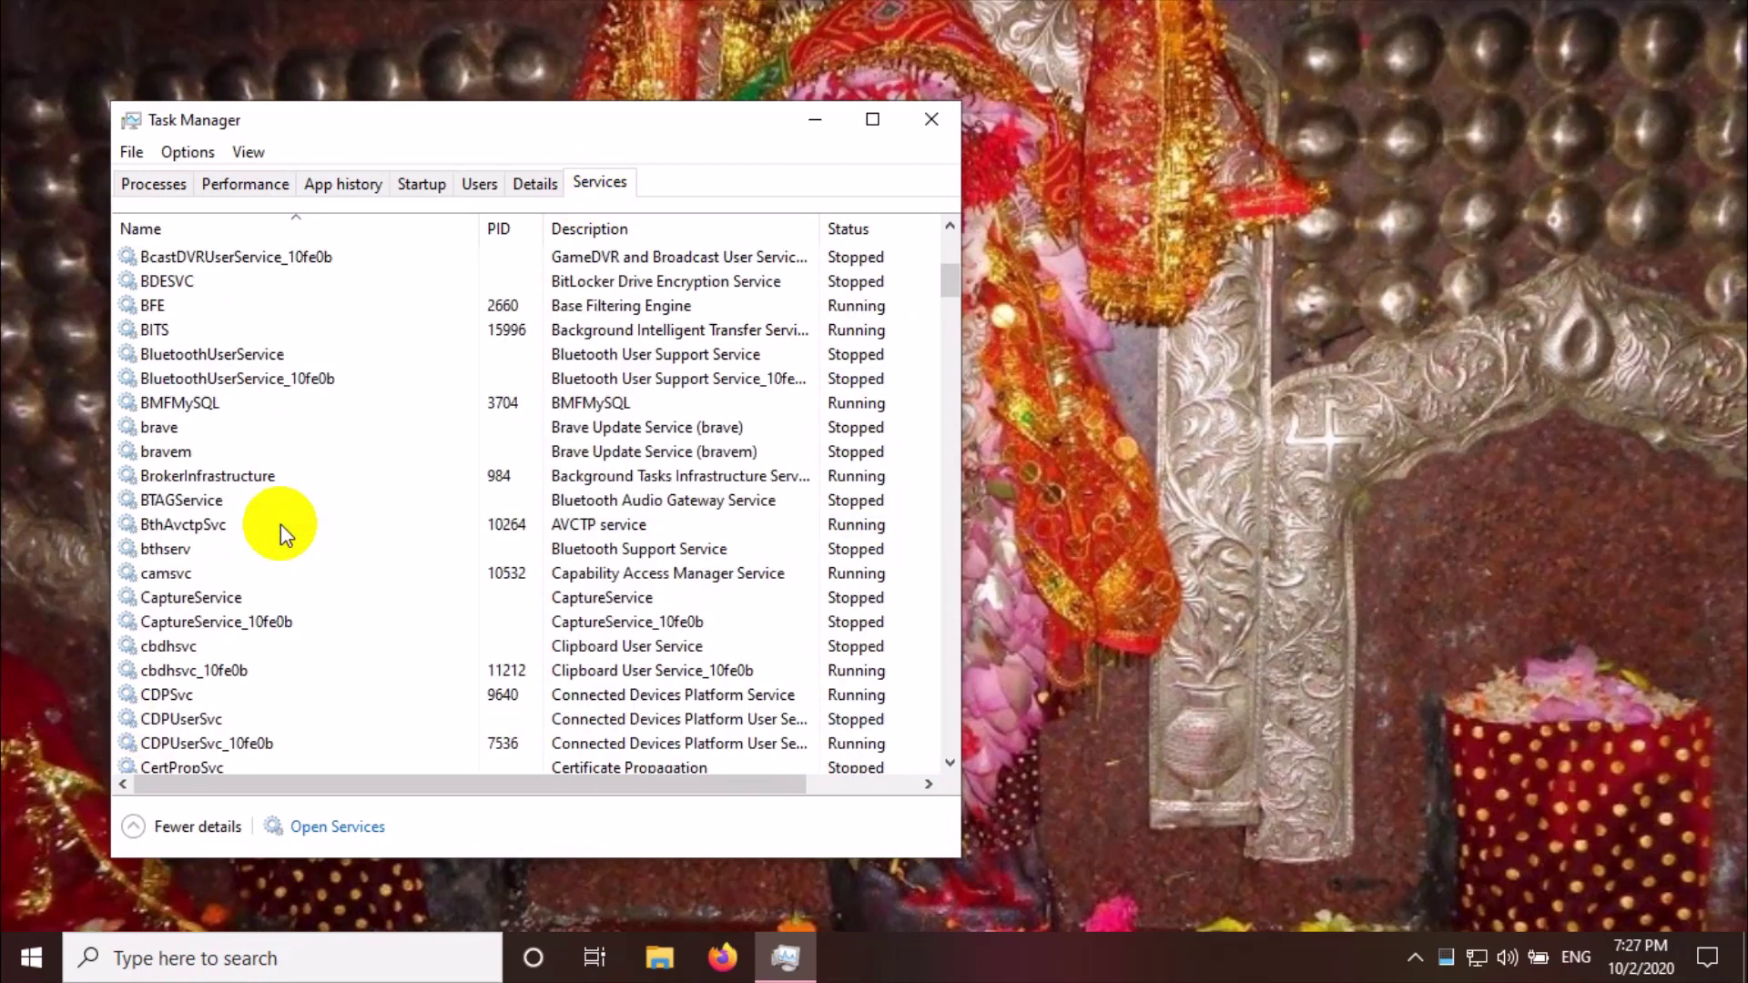
scroll(280, 523, "down", 20)
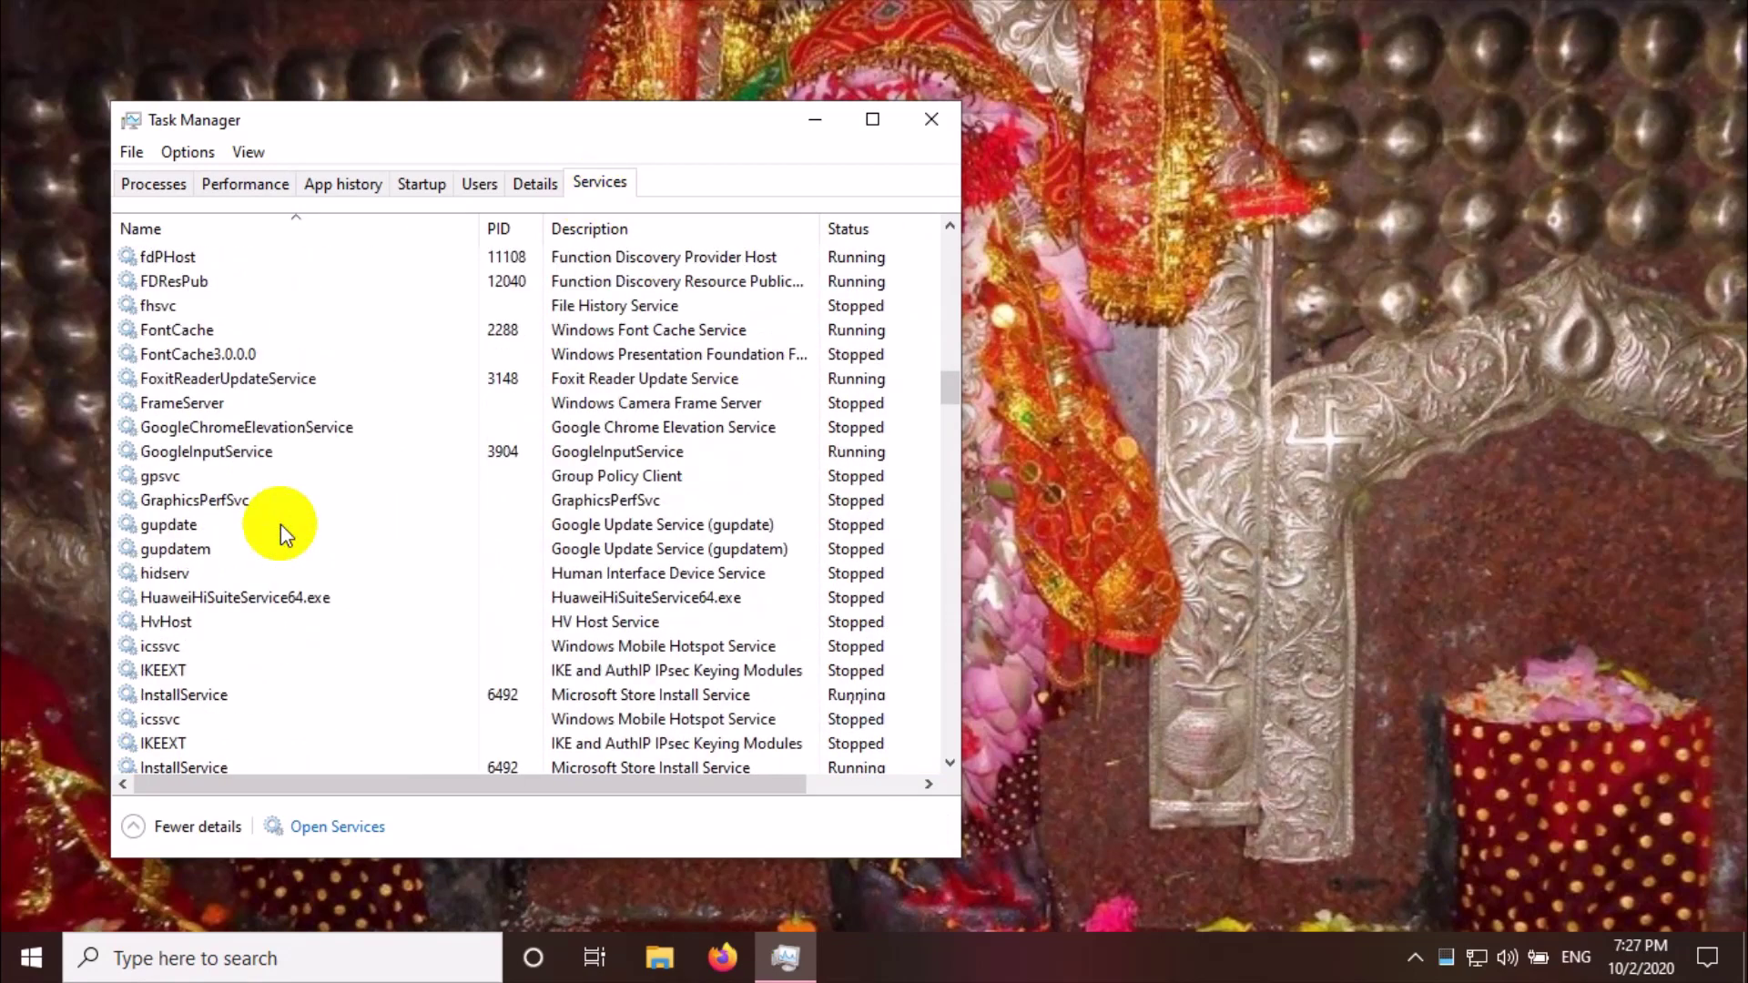
scroll(281, 523, "down", 15)
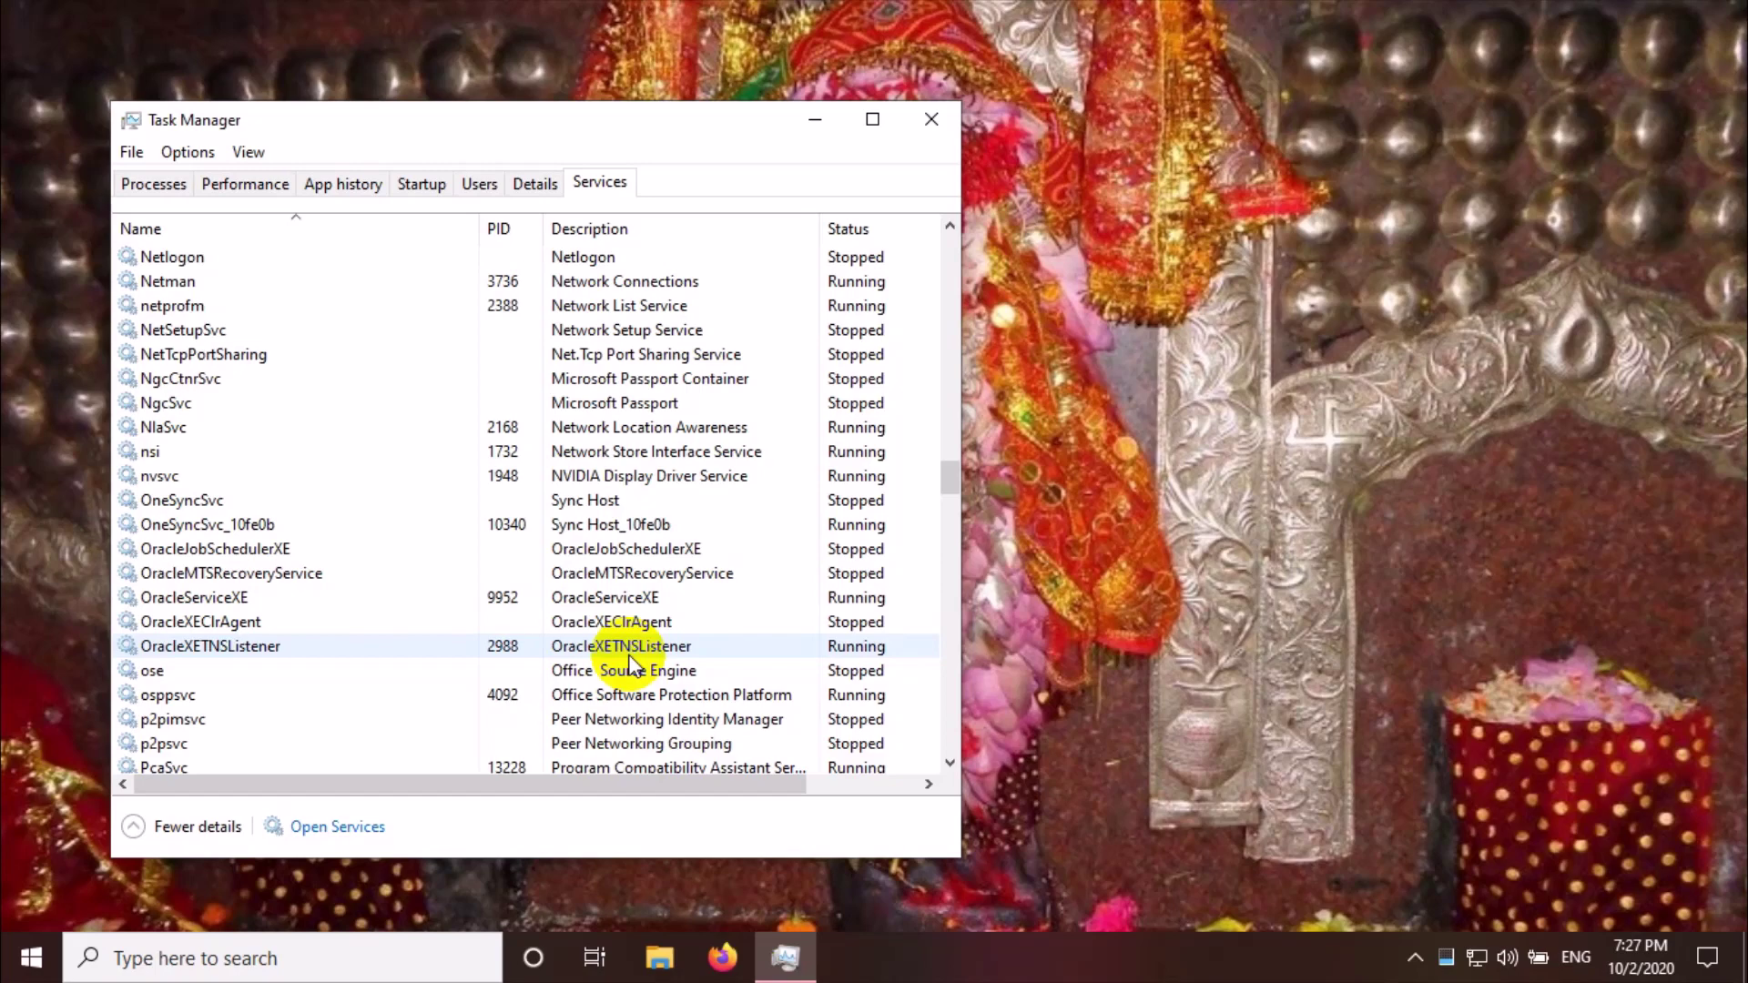
Stop the OracleXETNSListener service and minimize Task Manager
right_click(609, 650)
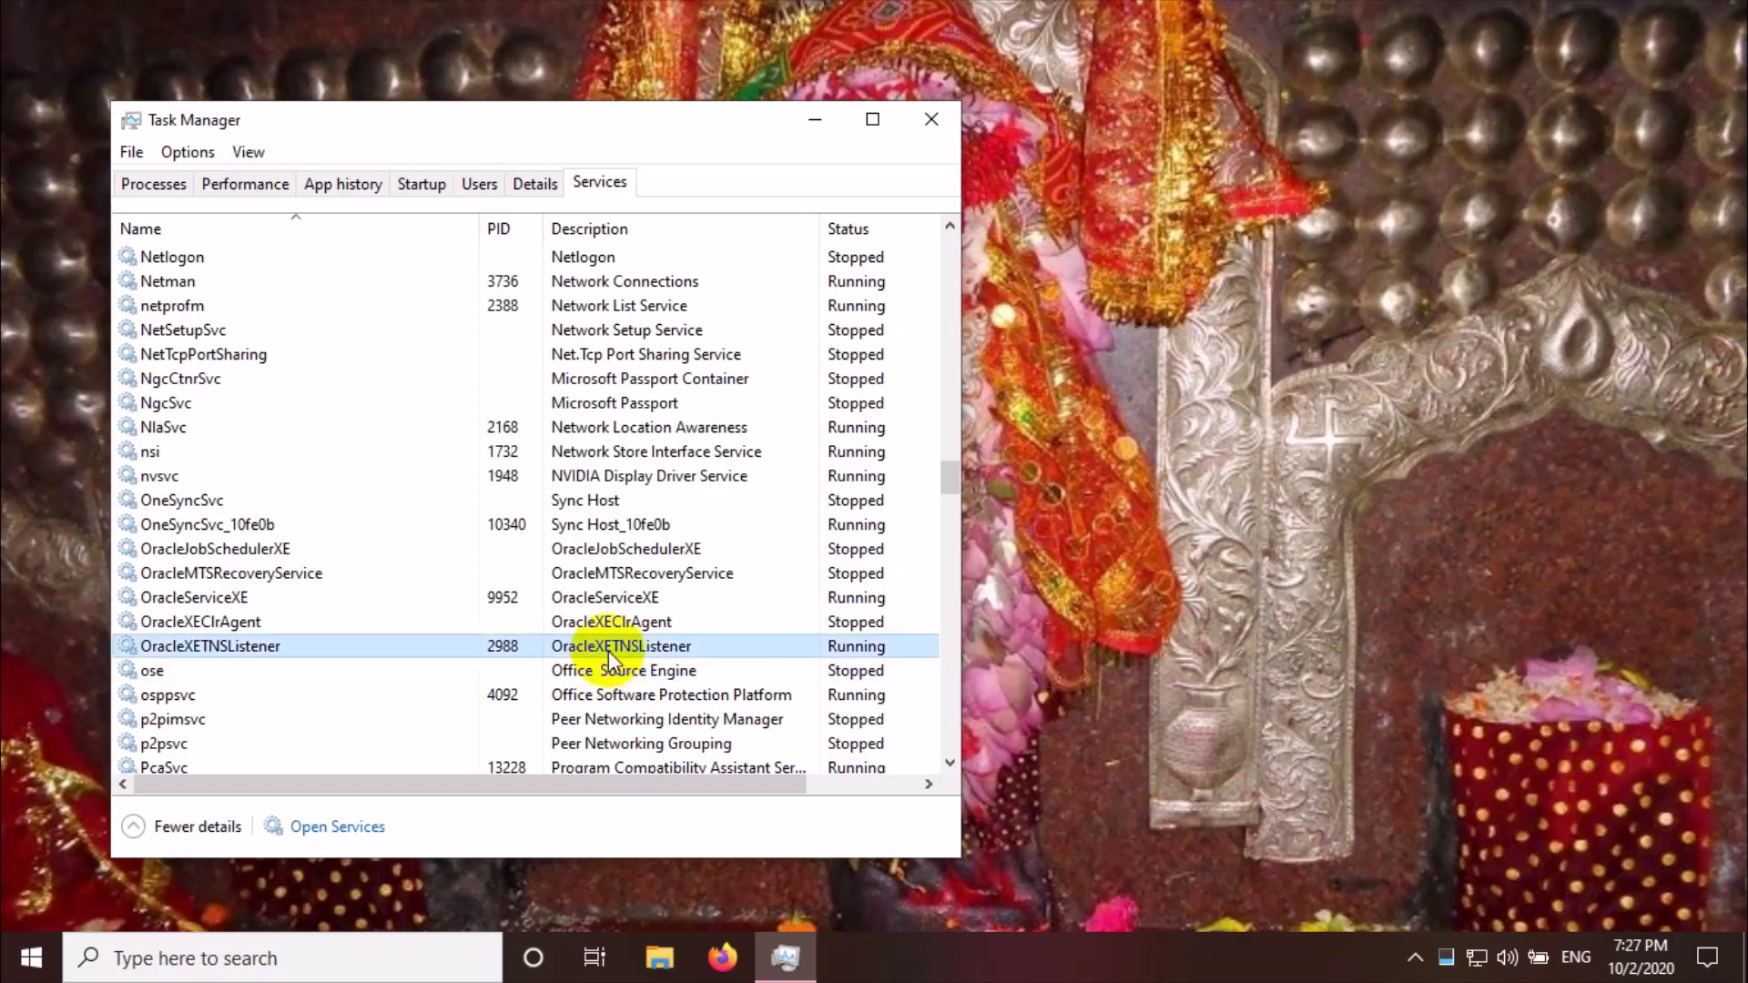
left_click(681, 694)
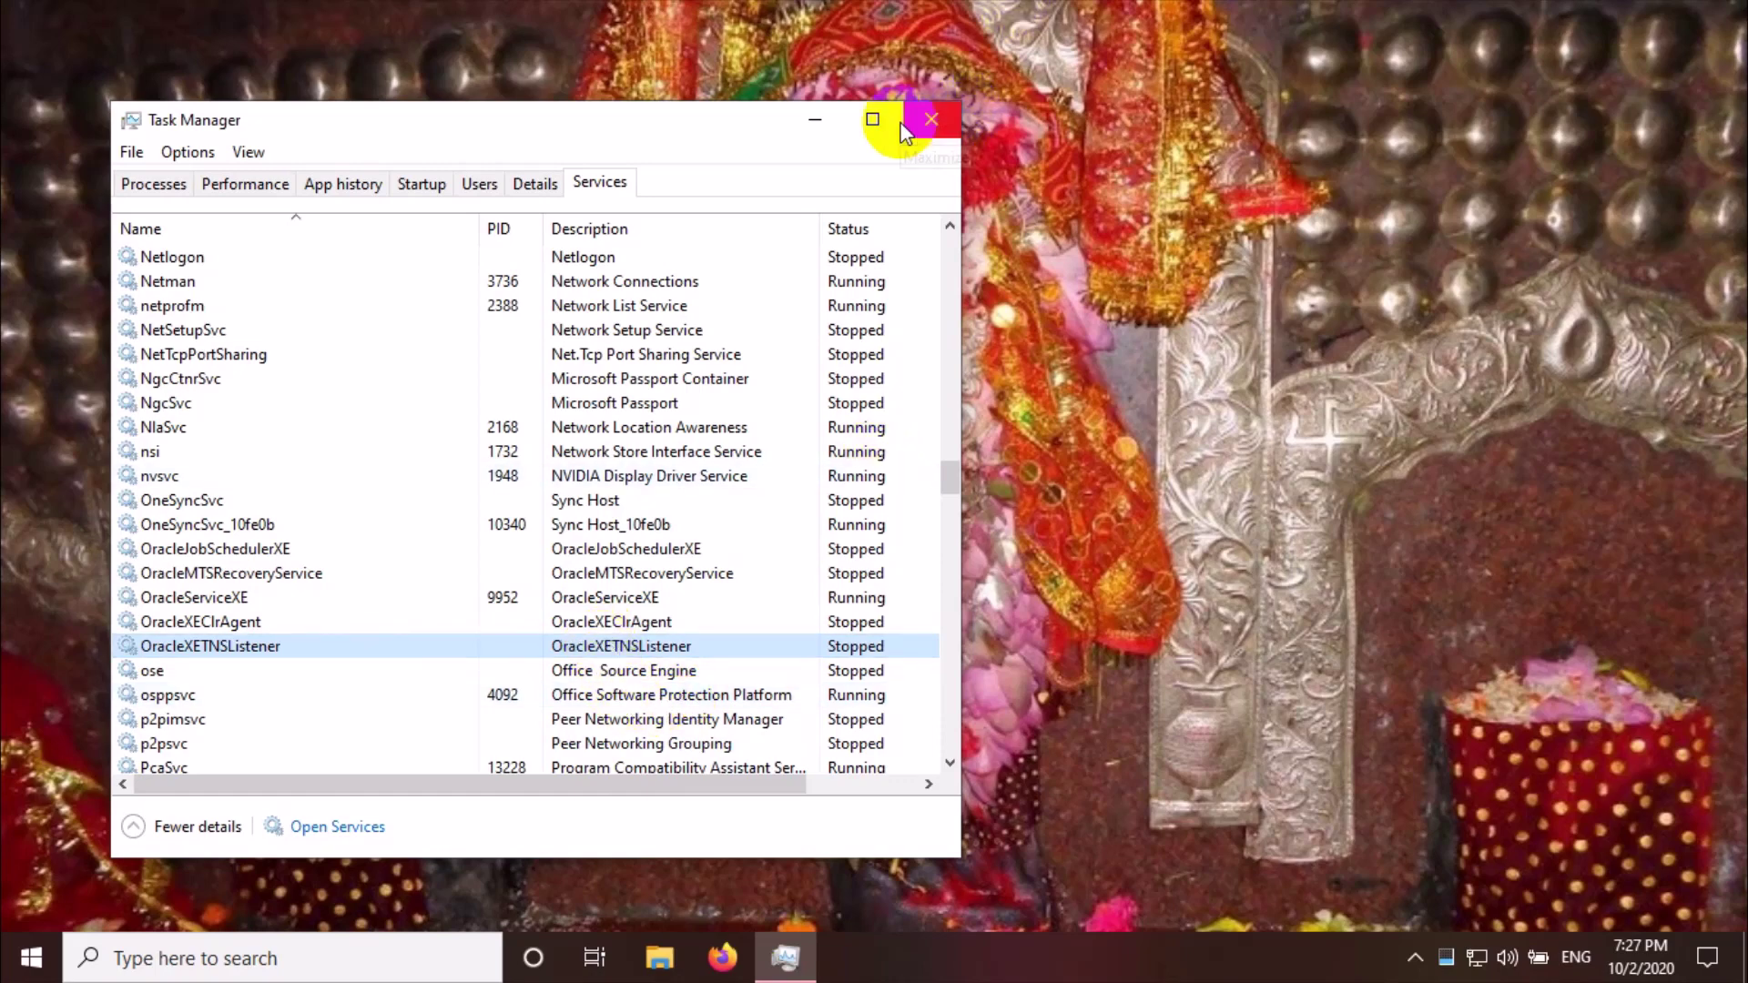
left_click(813, 121)
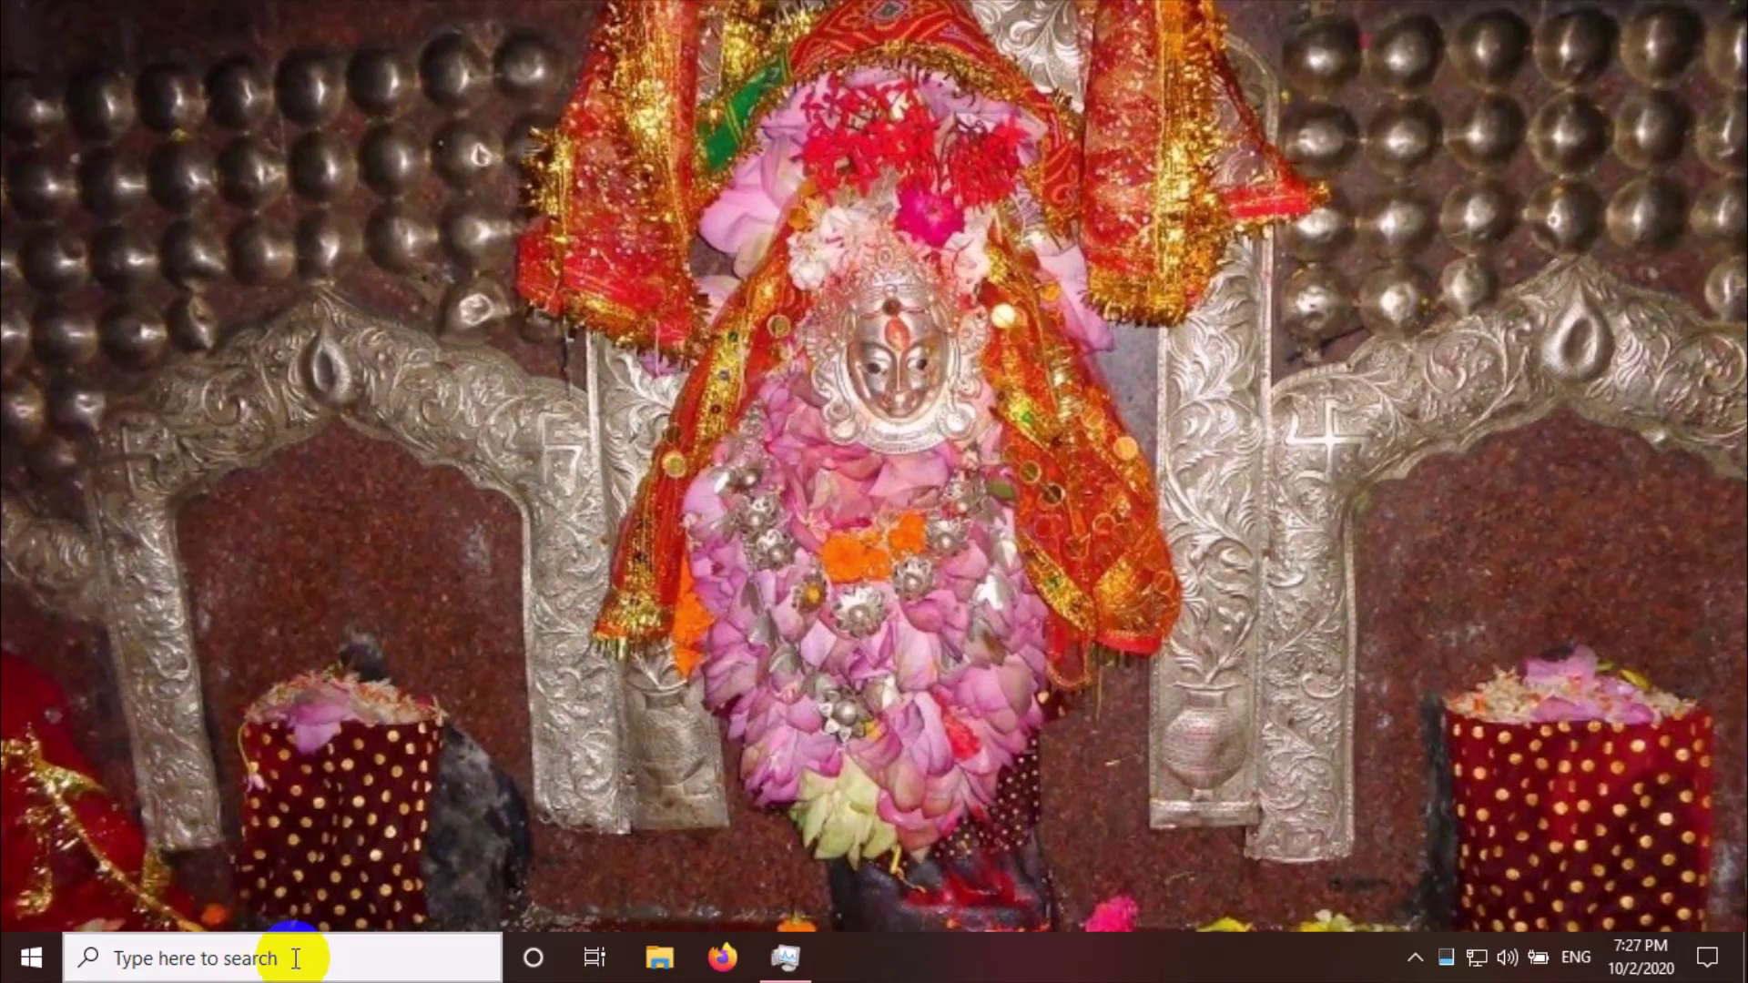
Open Command Prompt from Windows search and start SQL*Plus with the sqlplus command
left_click(293, 963)
type("cmd")
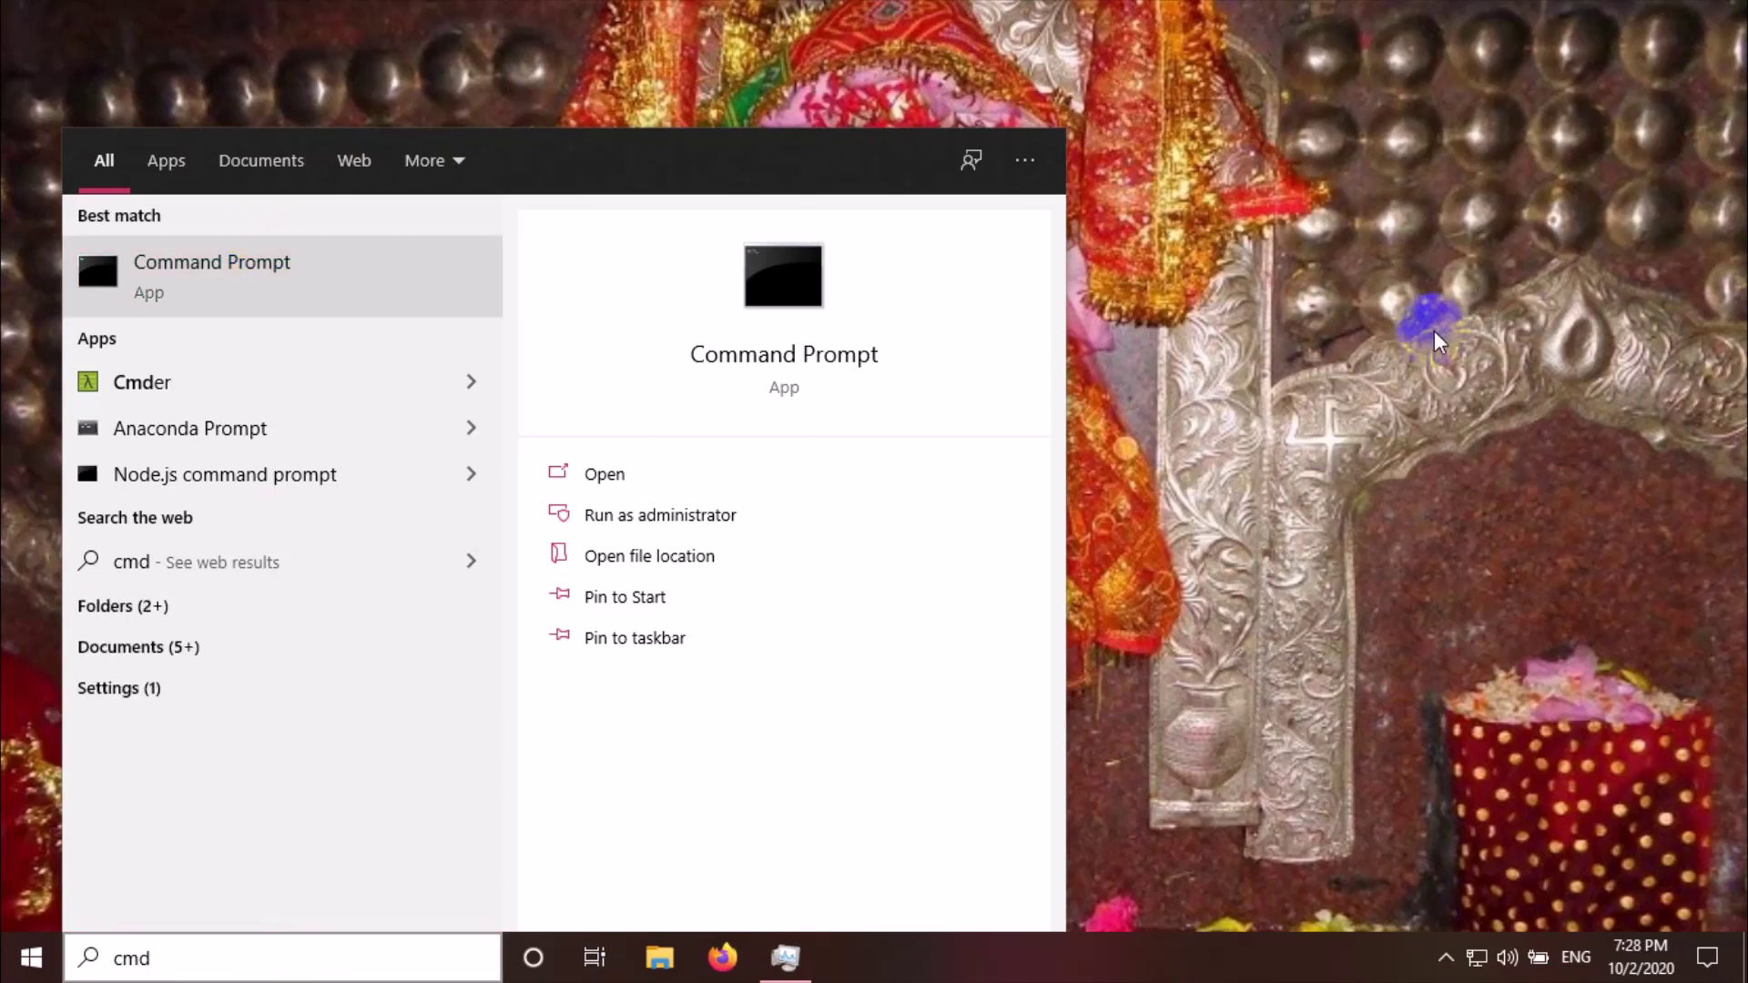
key("Return")
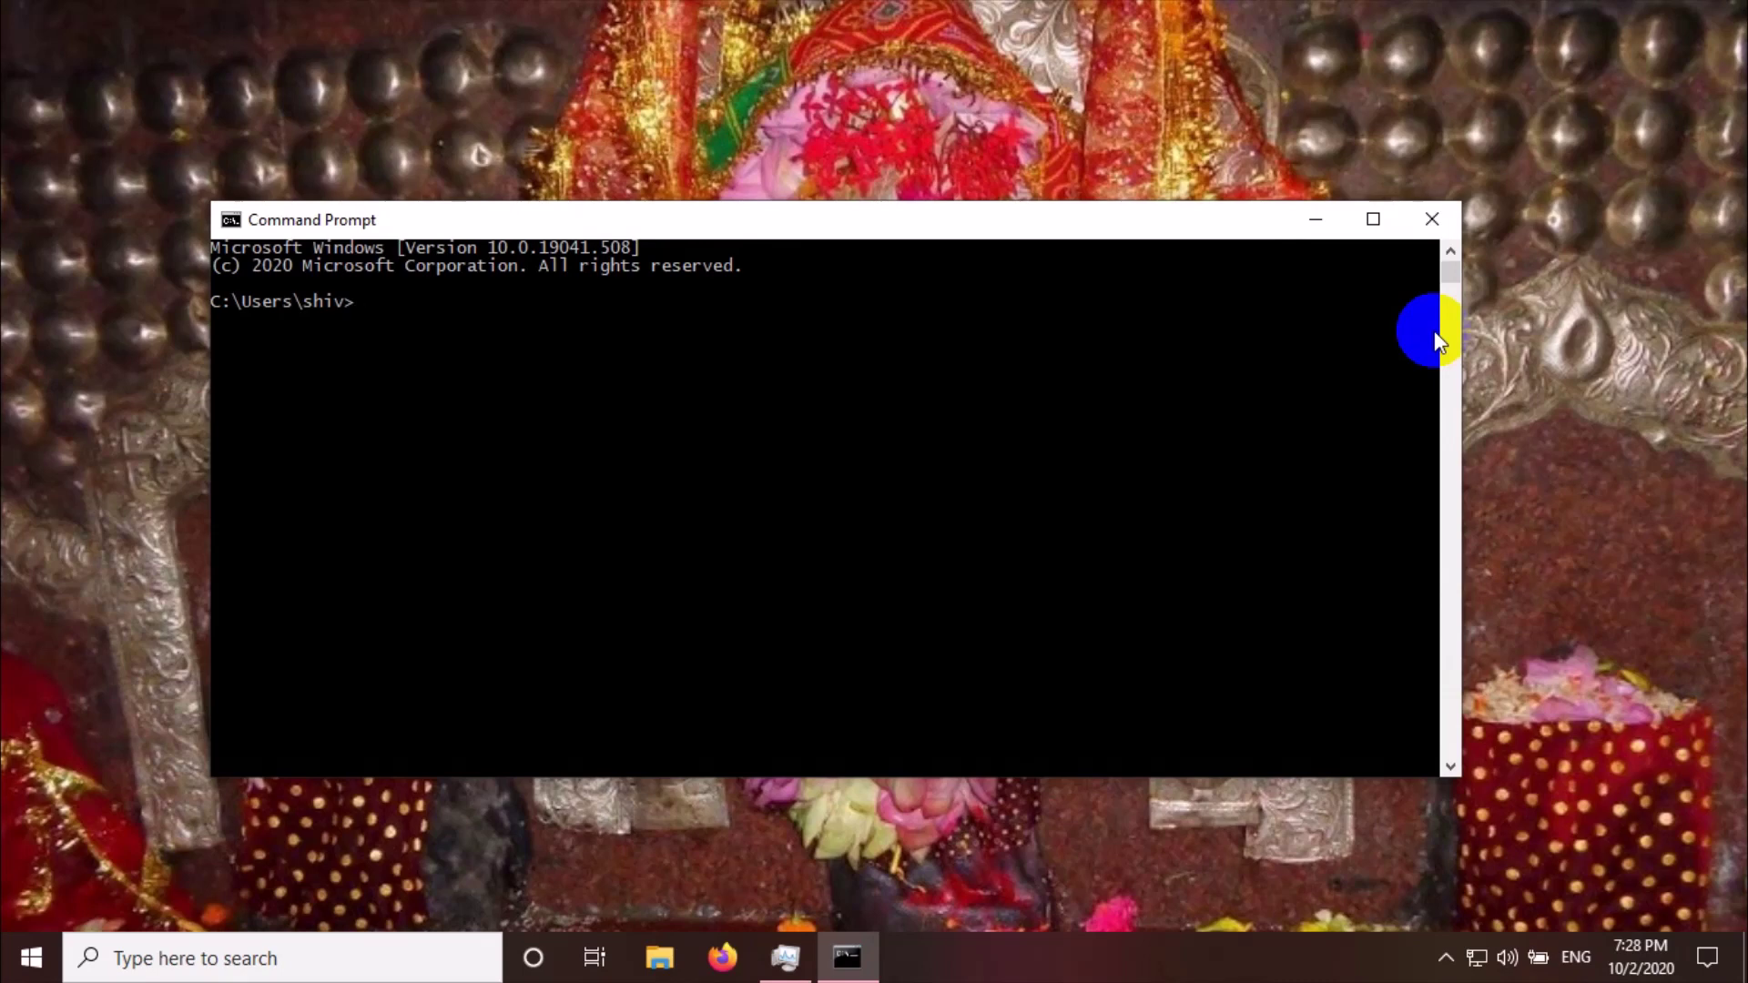
type("sqlplys")
key("BackSpace")
key("BackSpace")
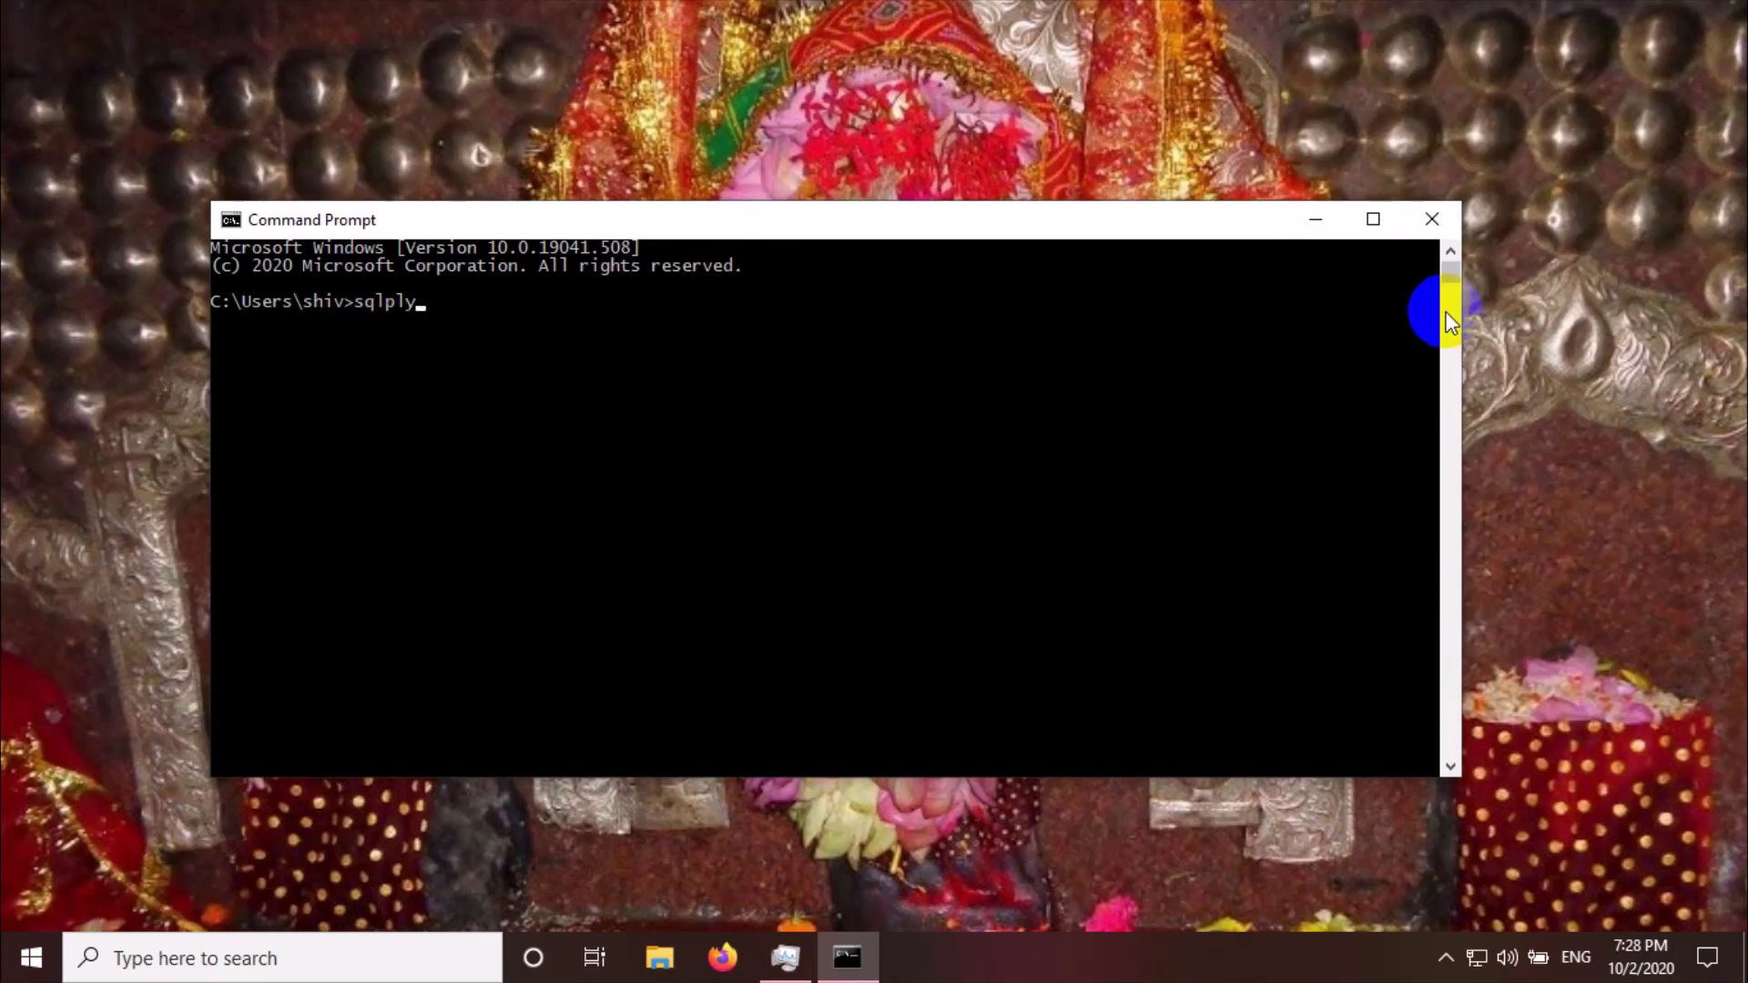
type("us")
key("Return")
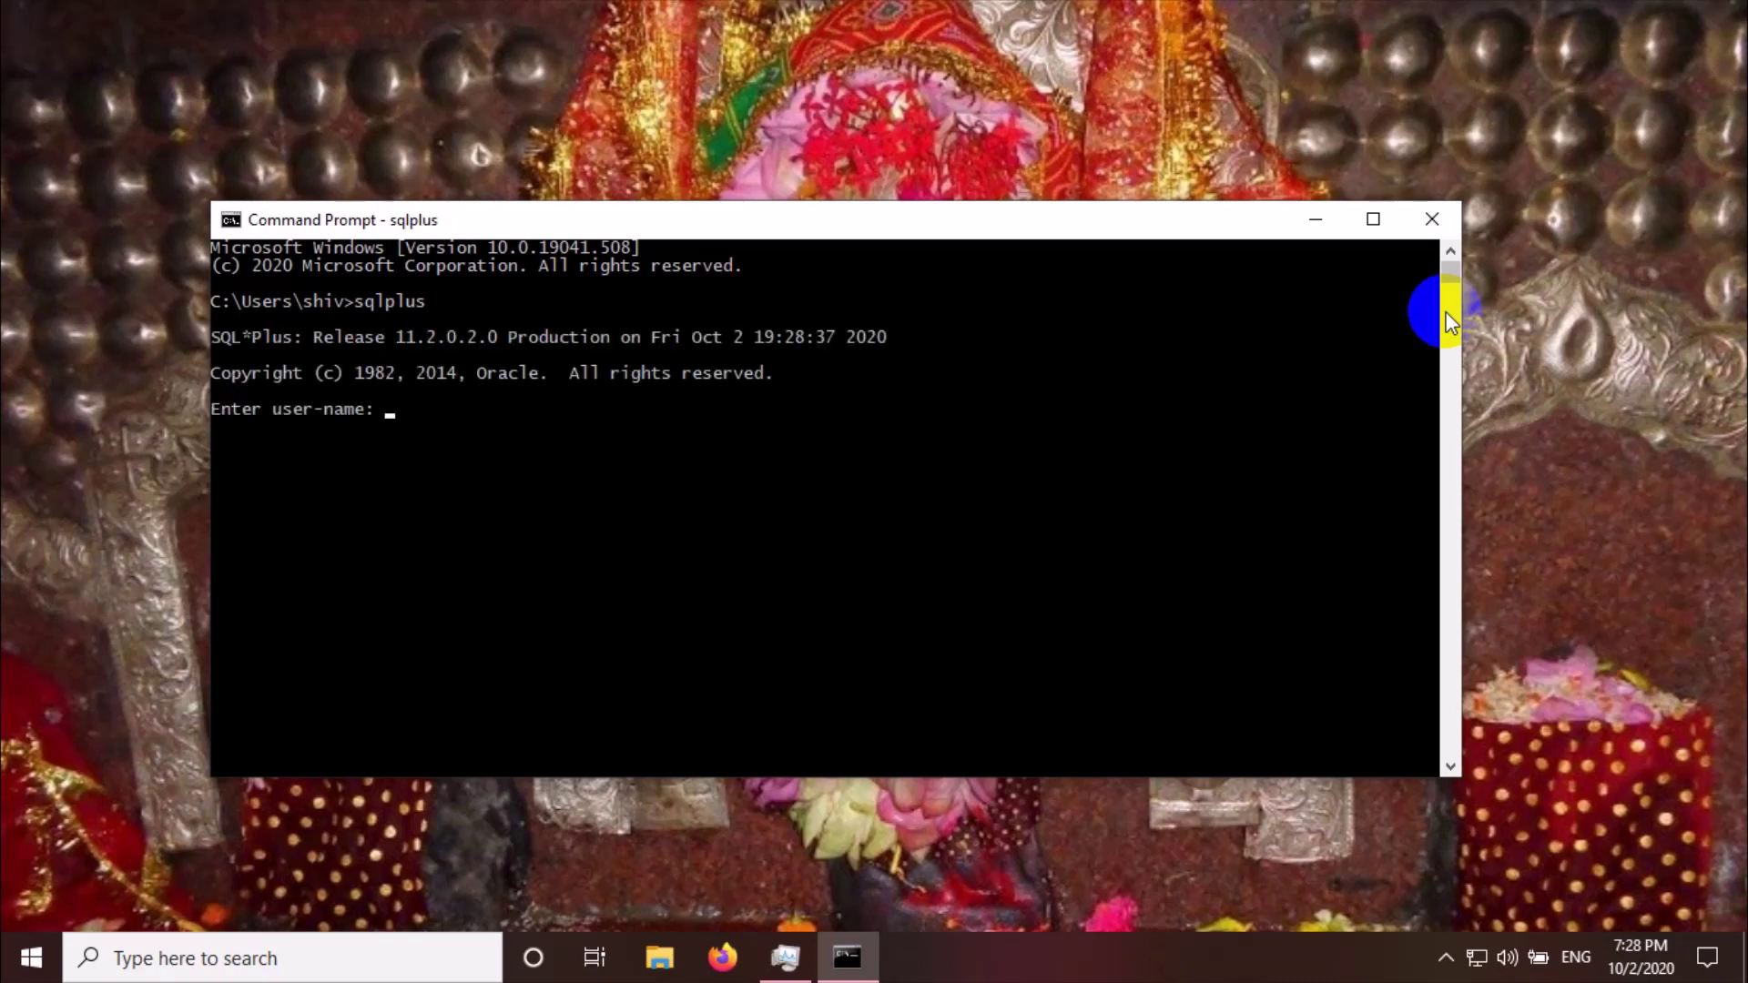
Connect as 'sys as sysdba' with a blank password, then switch to File Explorer
type("ys")
key("BackSpace")
key("BackSpace")
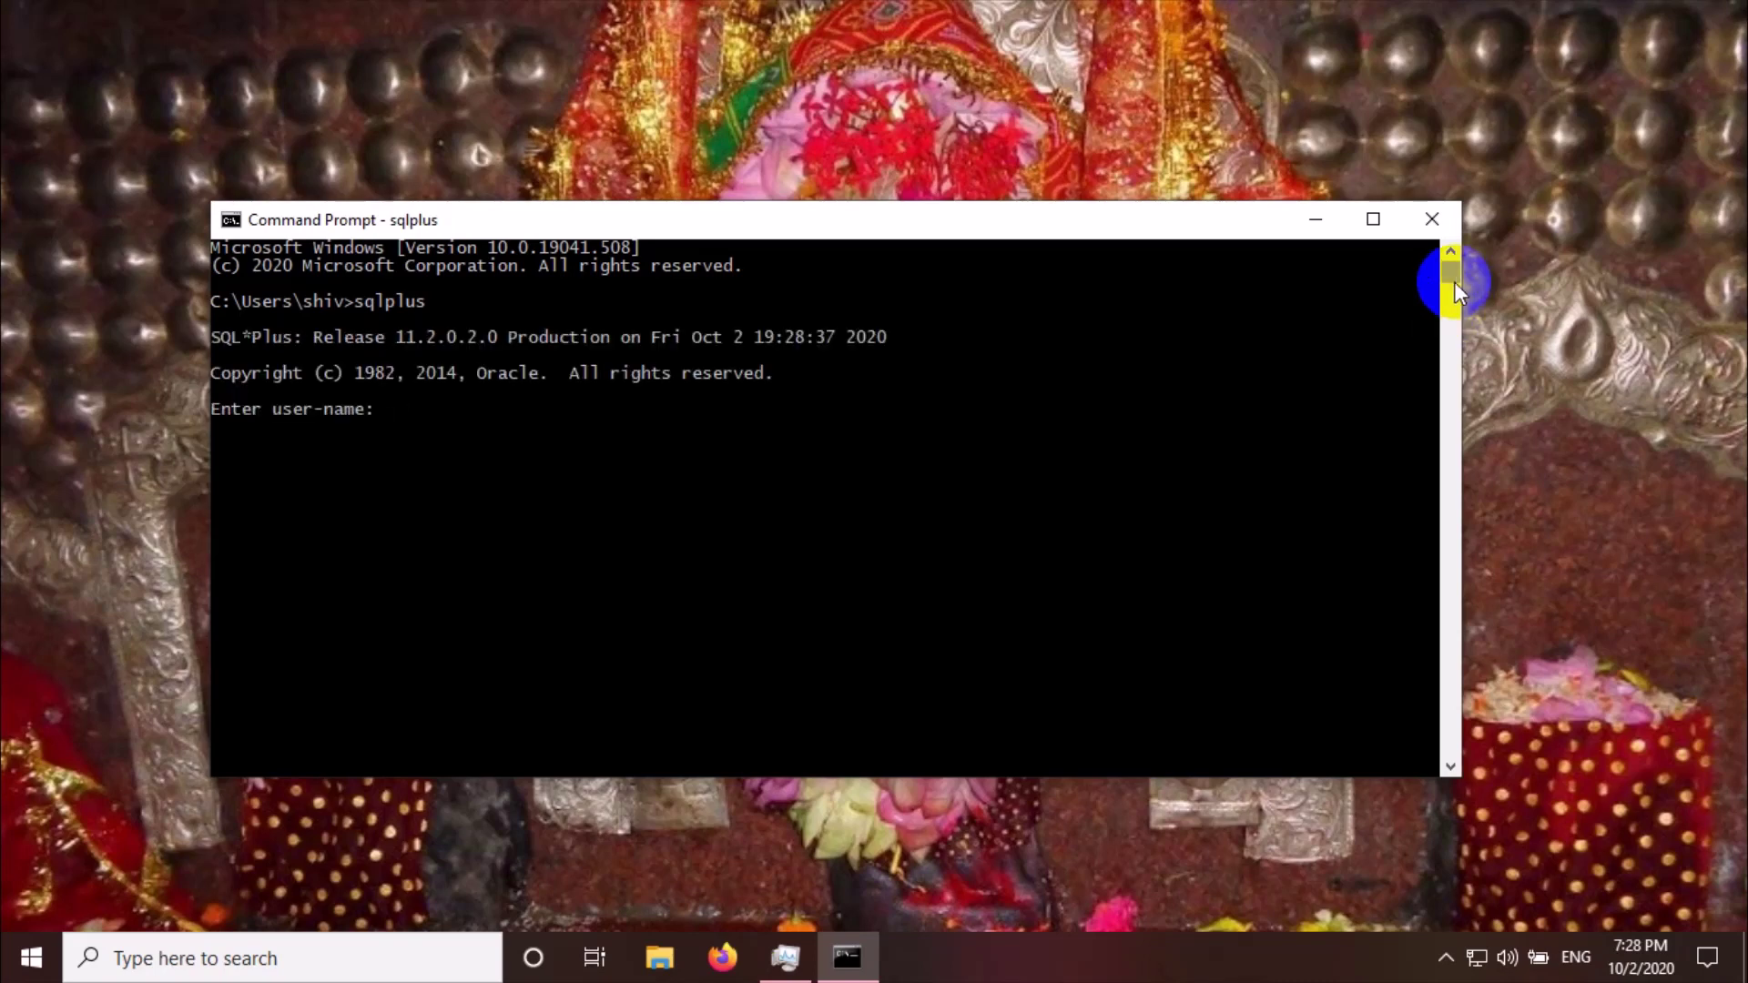
type("sys as sysdba")
key("Return")
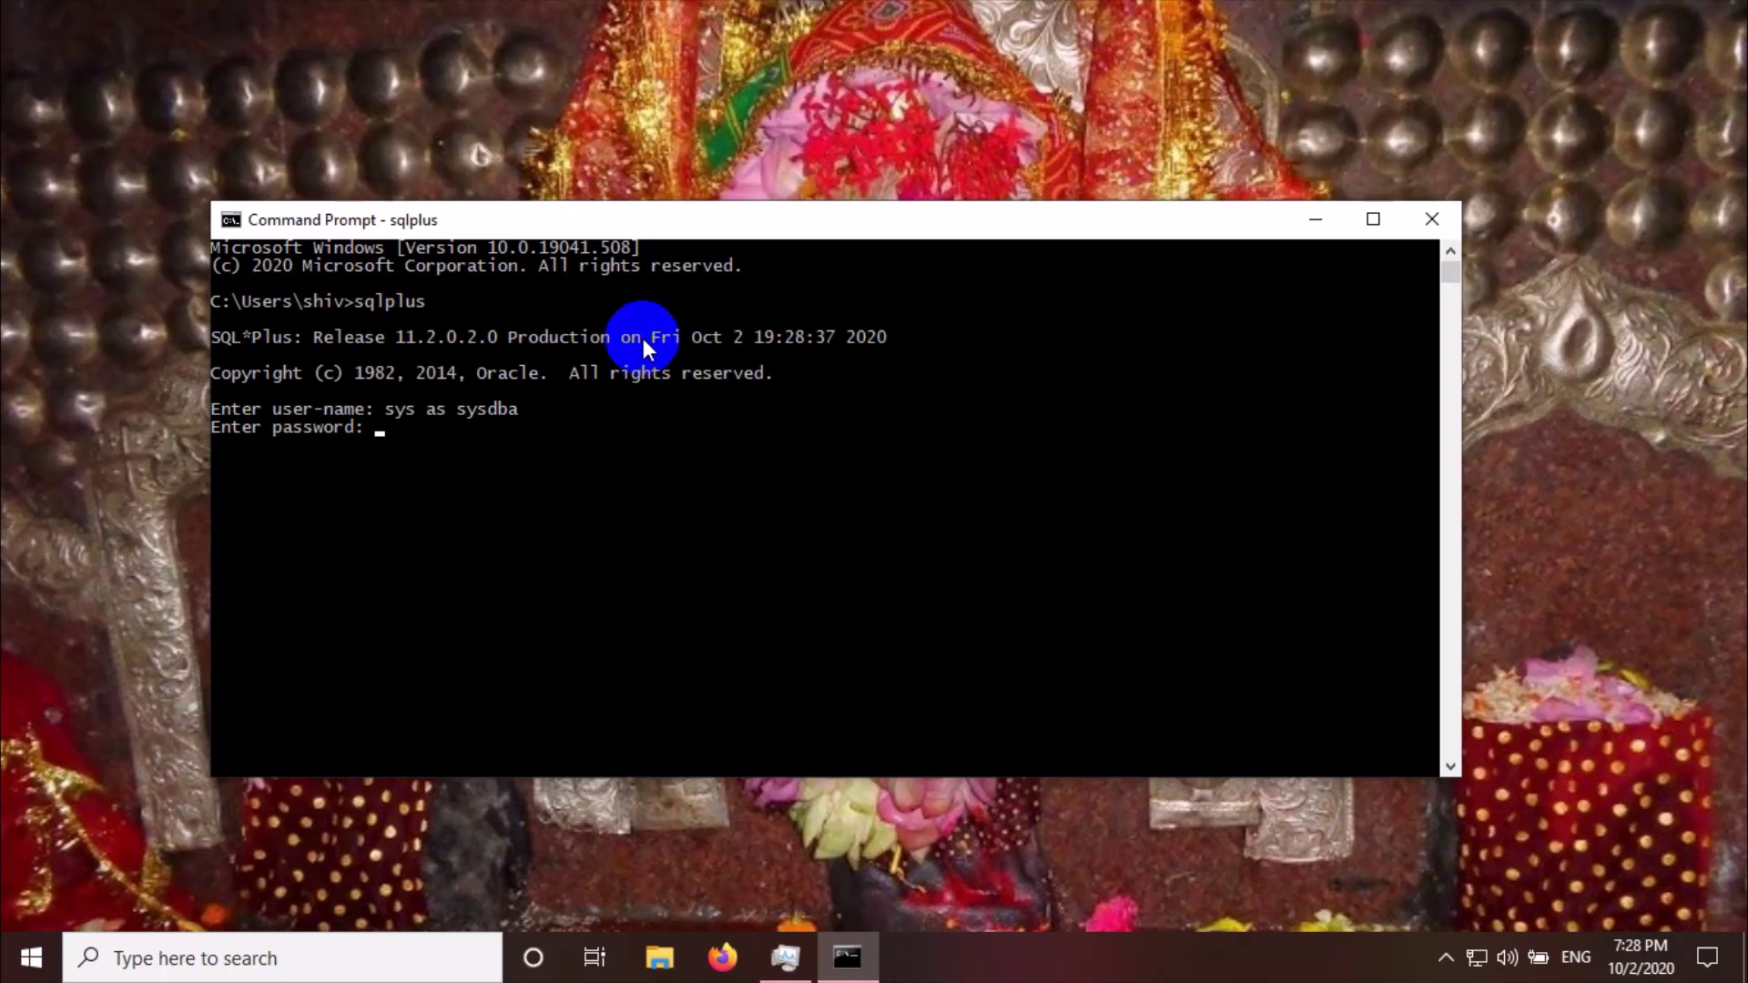
key("Return")
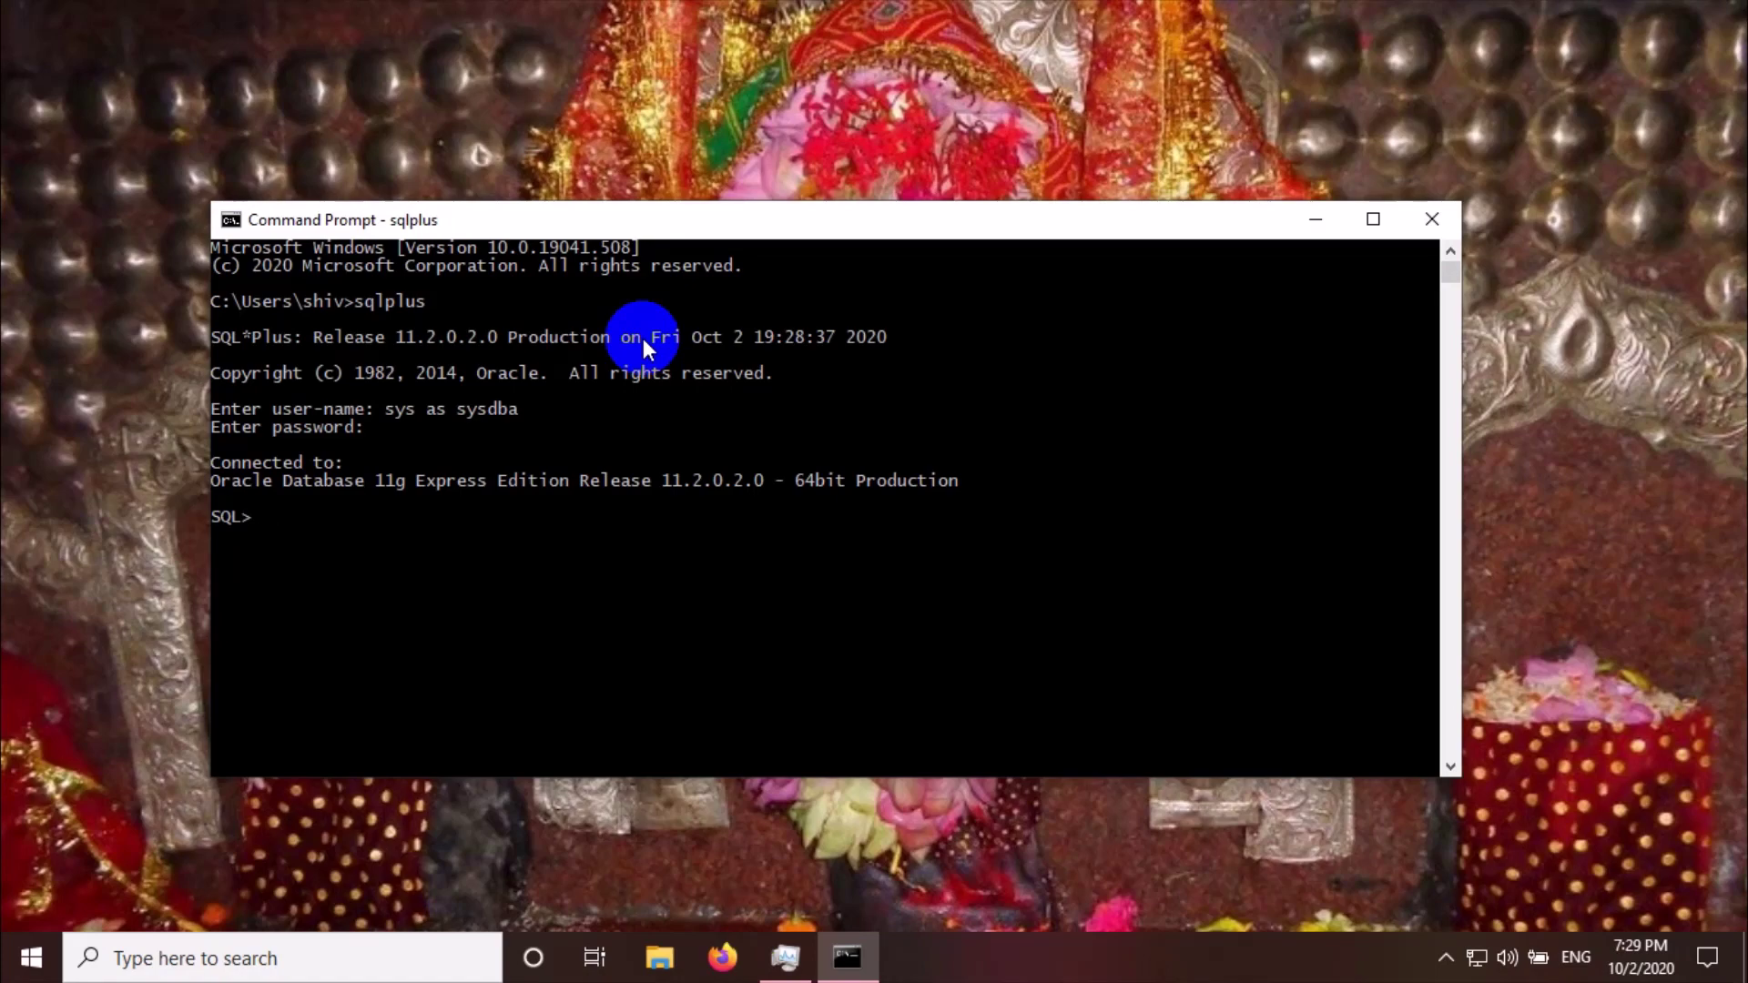
left_click(401, 953)
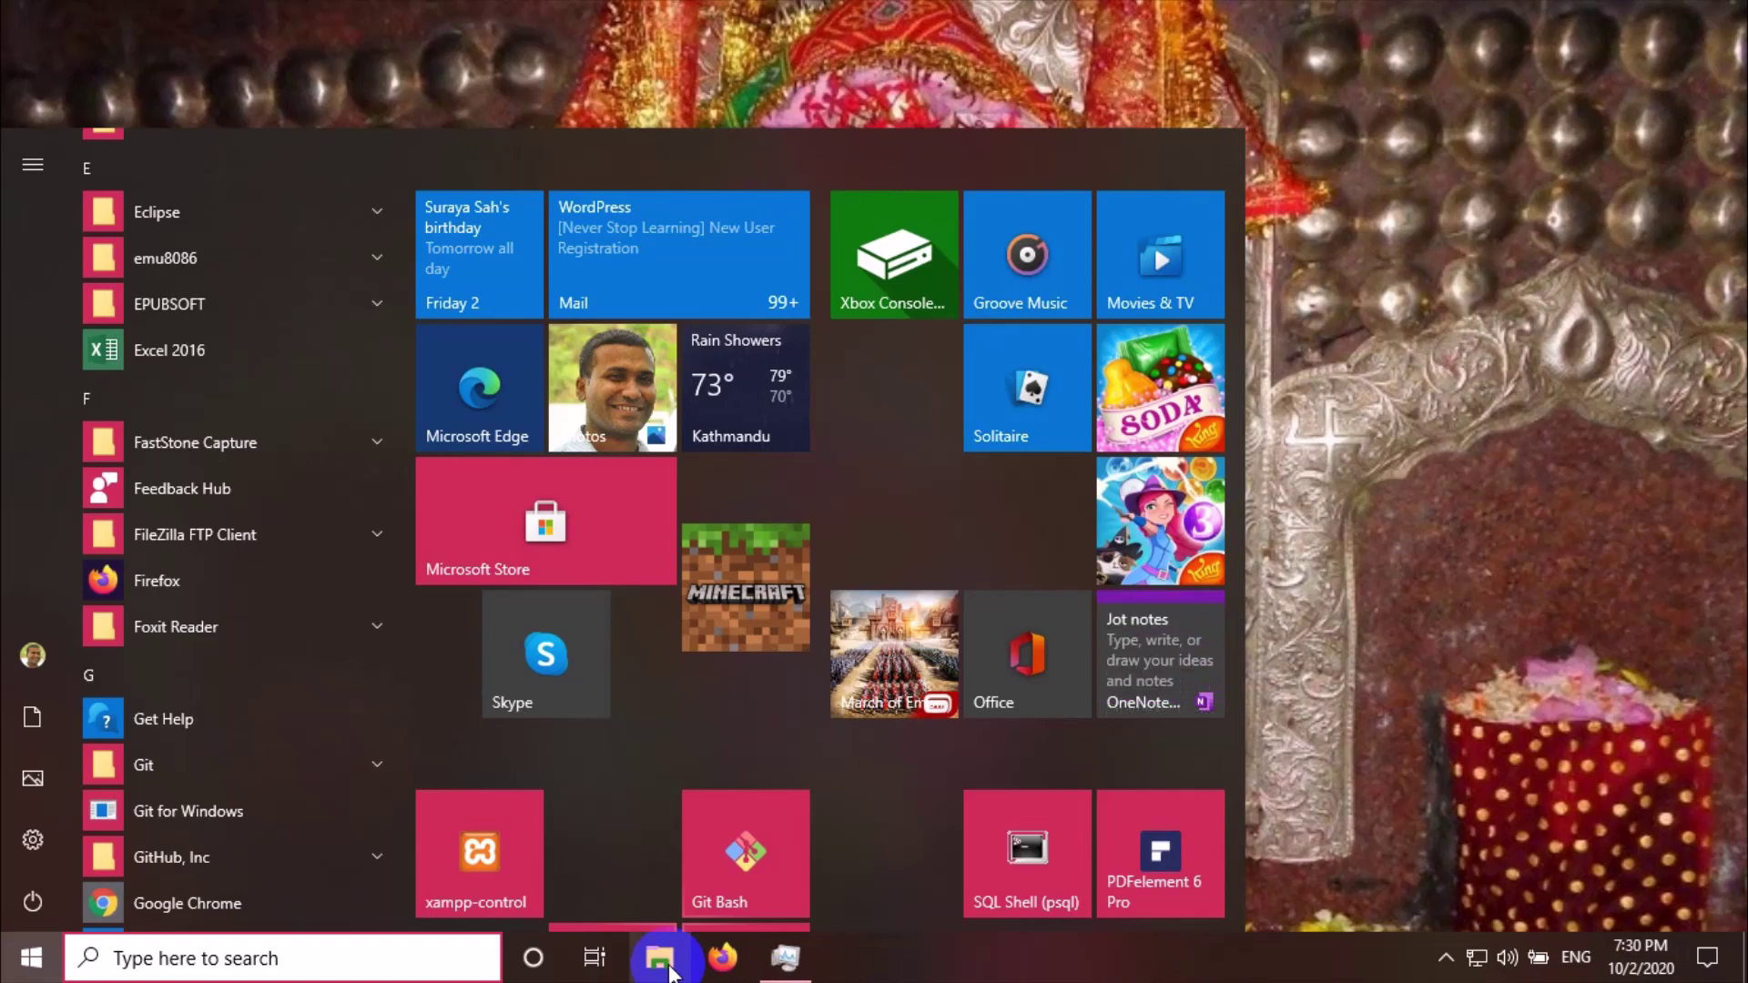
left_click(665, 961)
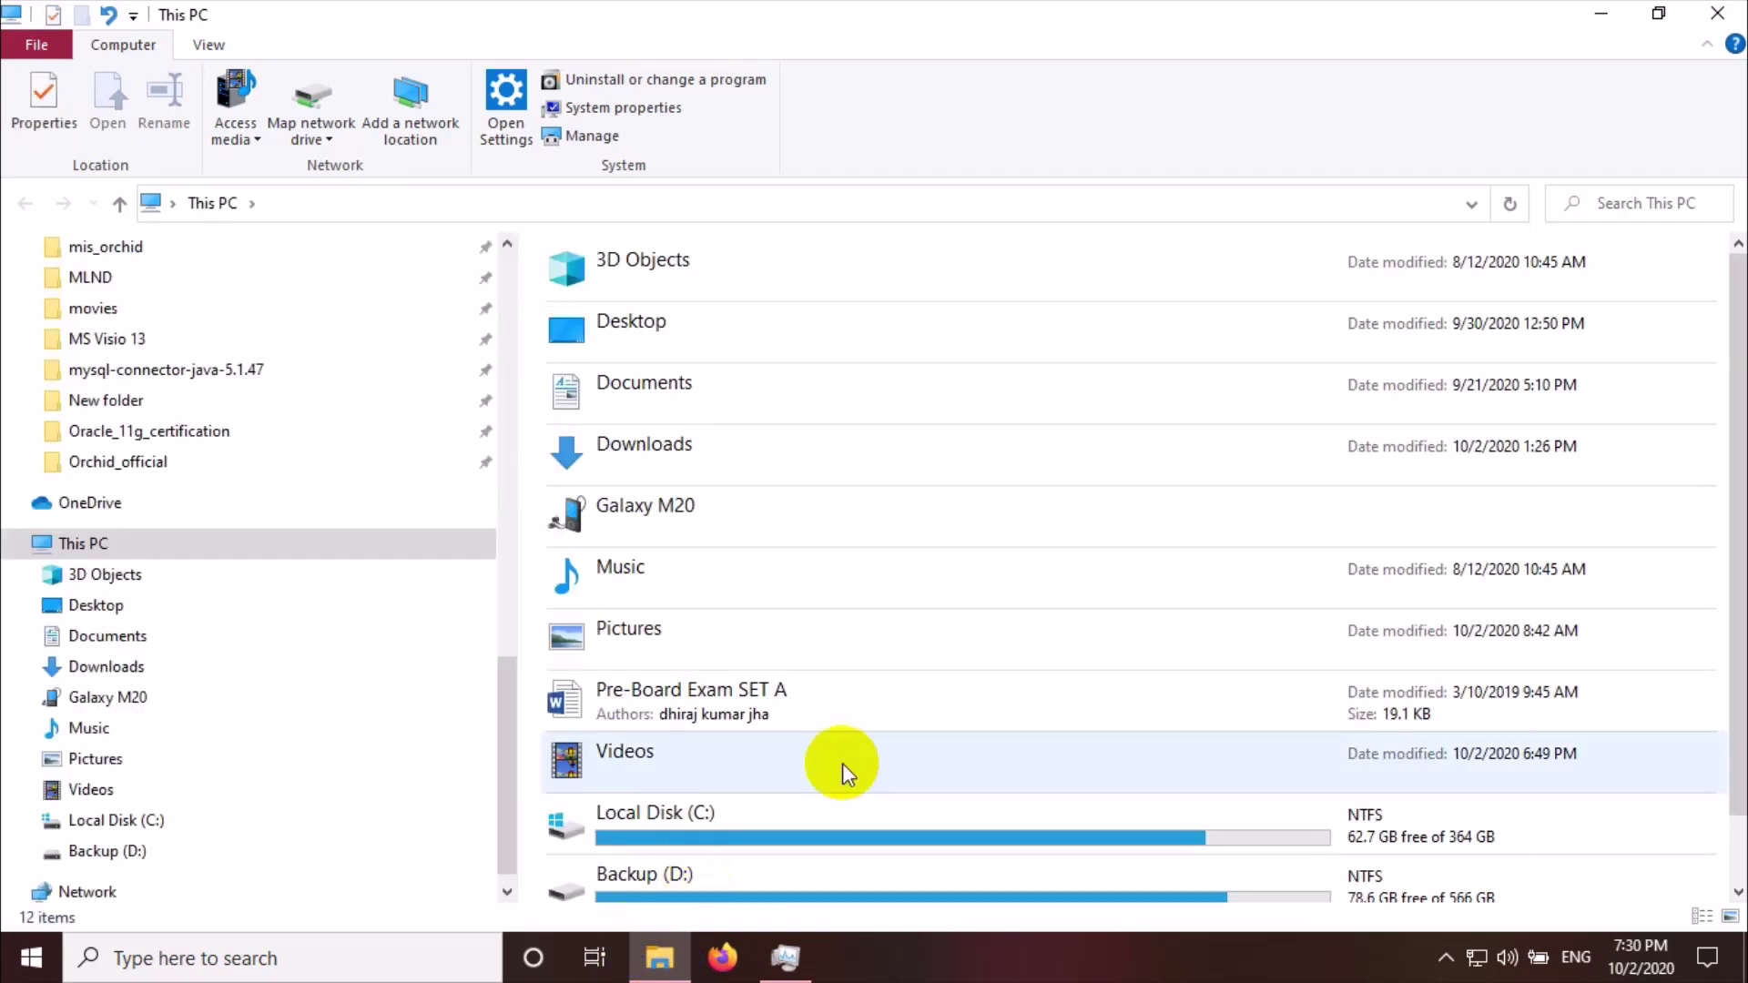
scroll(839, 764, "down", 1)
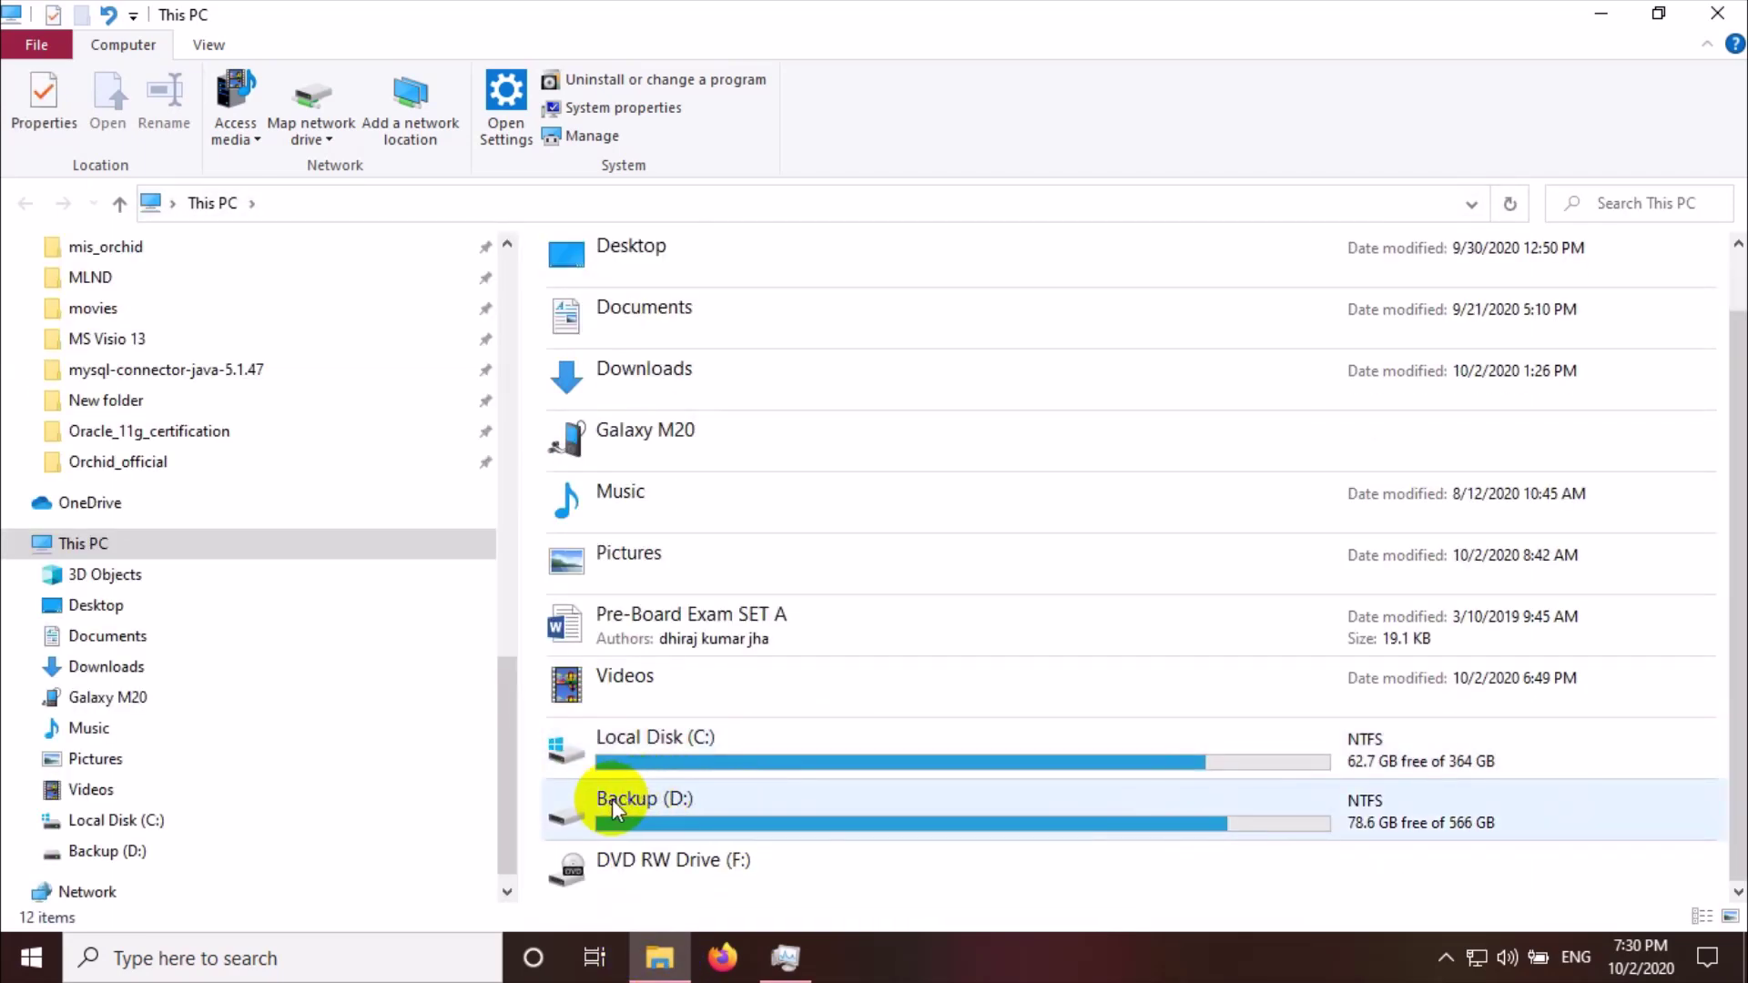
left_click(564, 802)
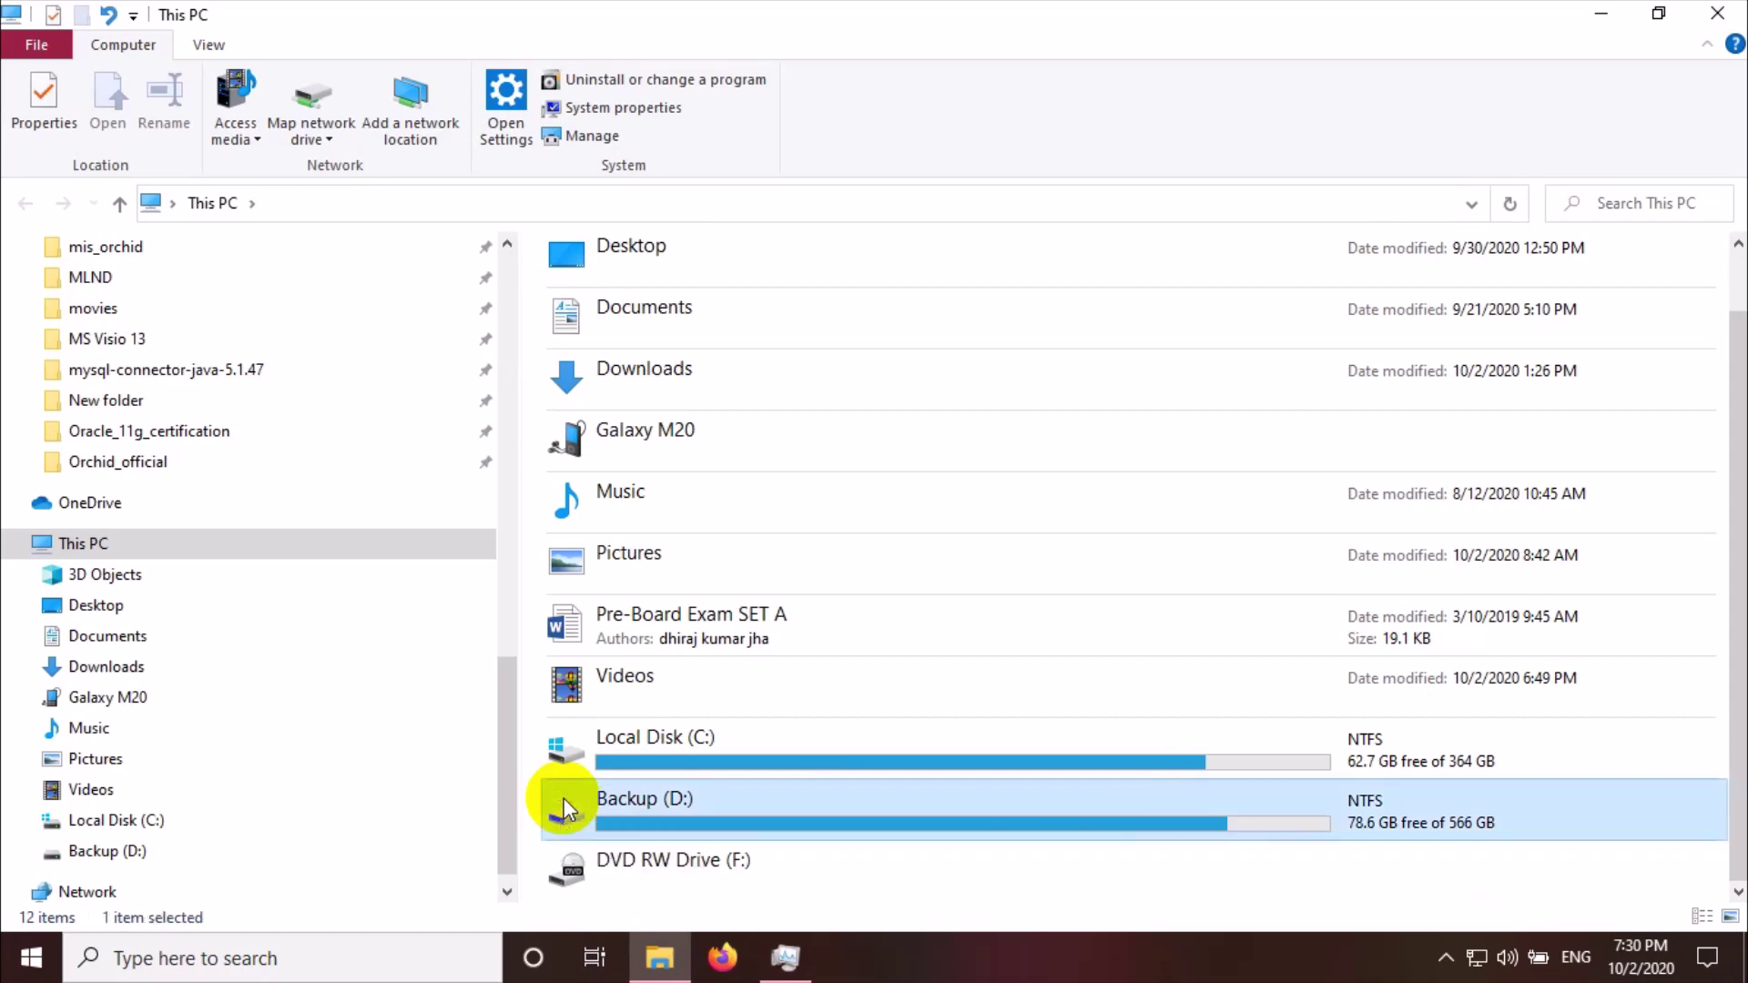
double_click(565, 803)
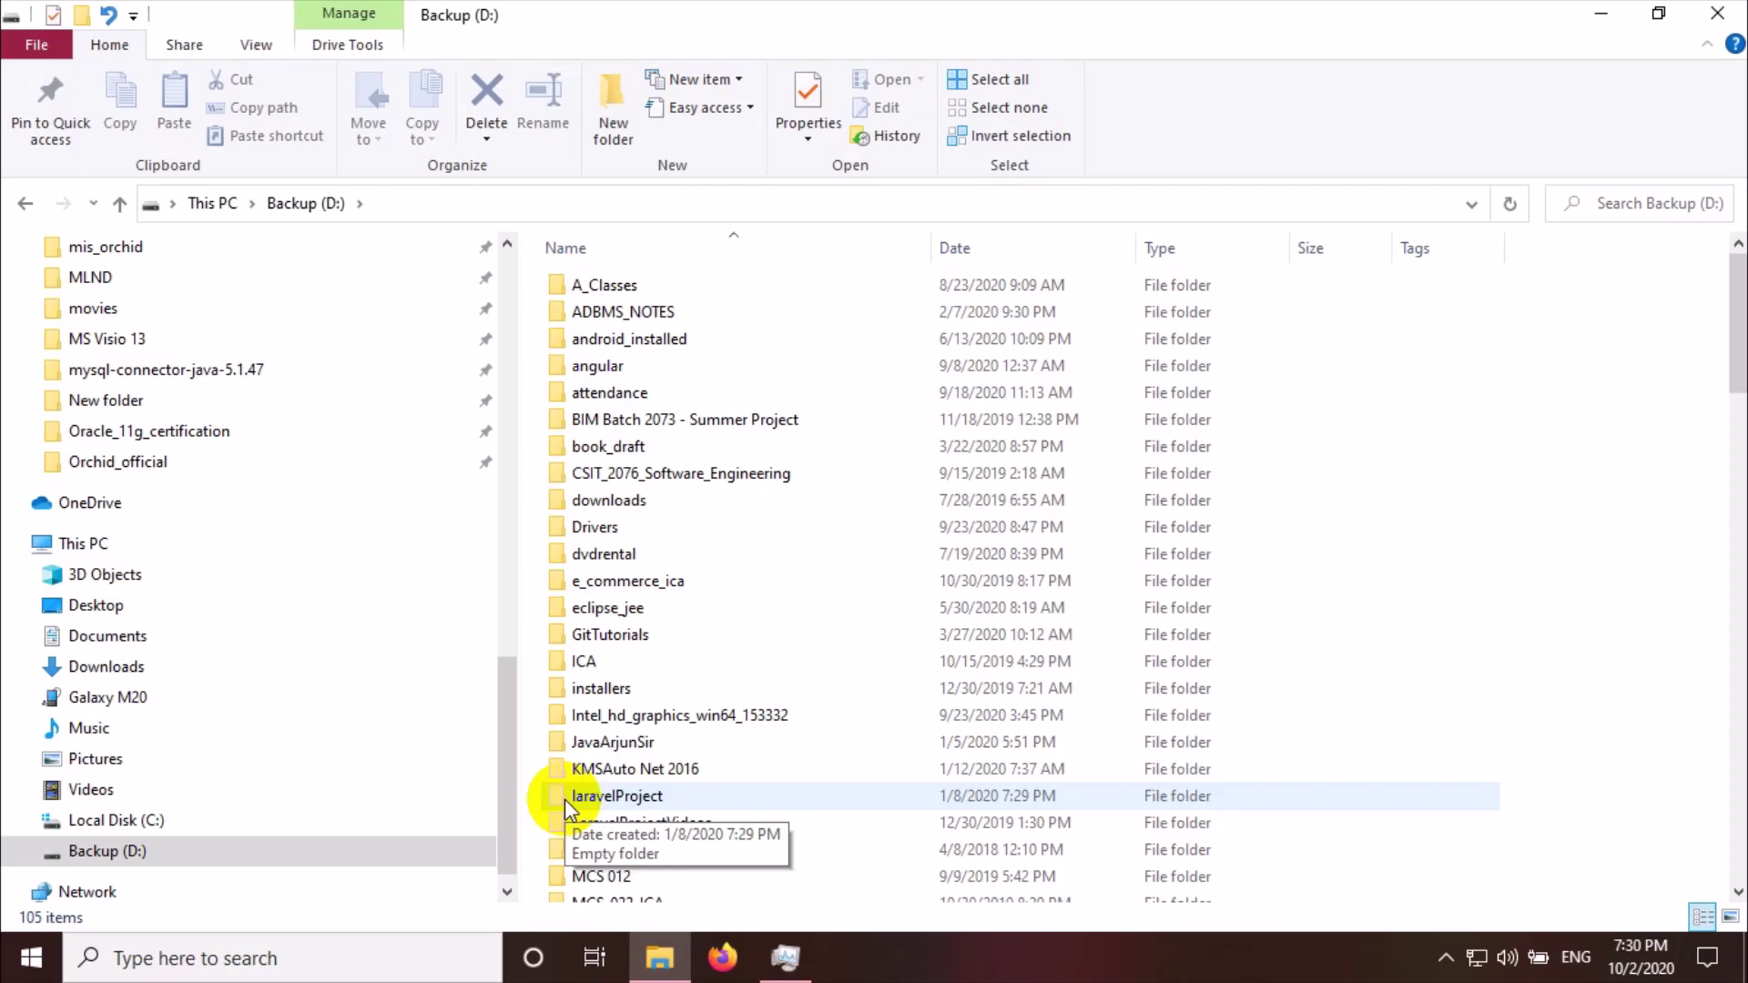
scroll(565, 806, "down", 5)
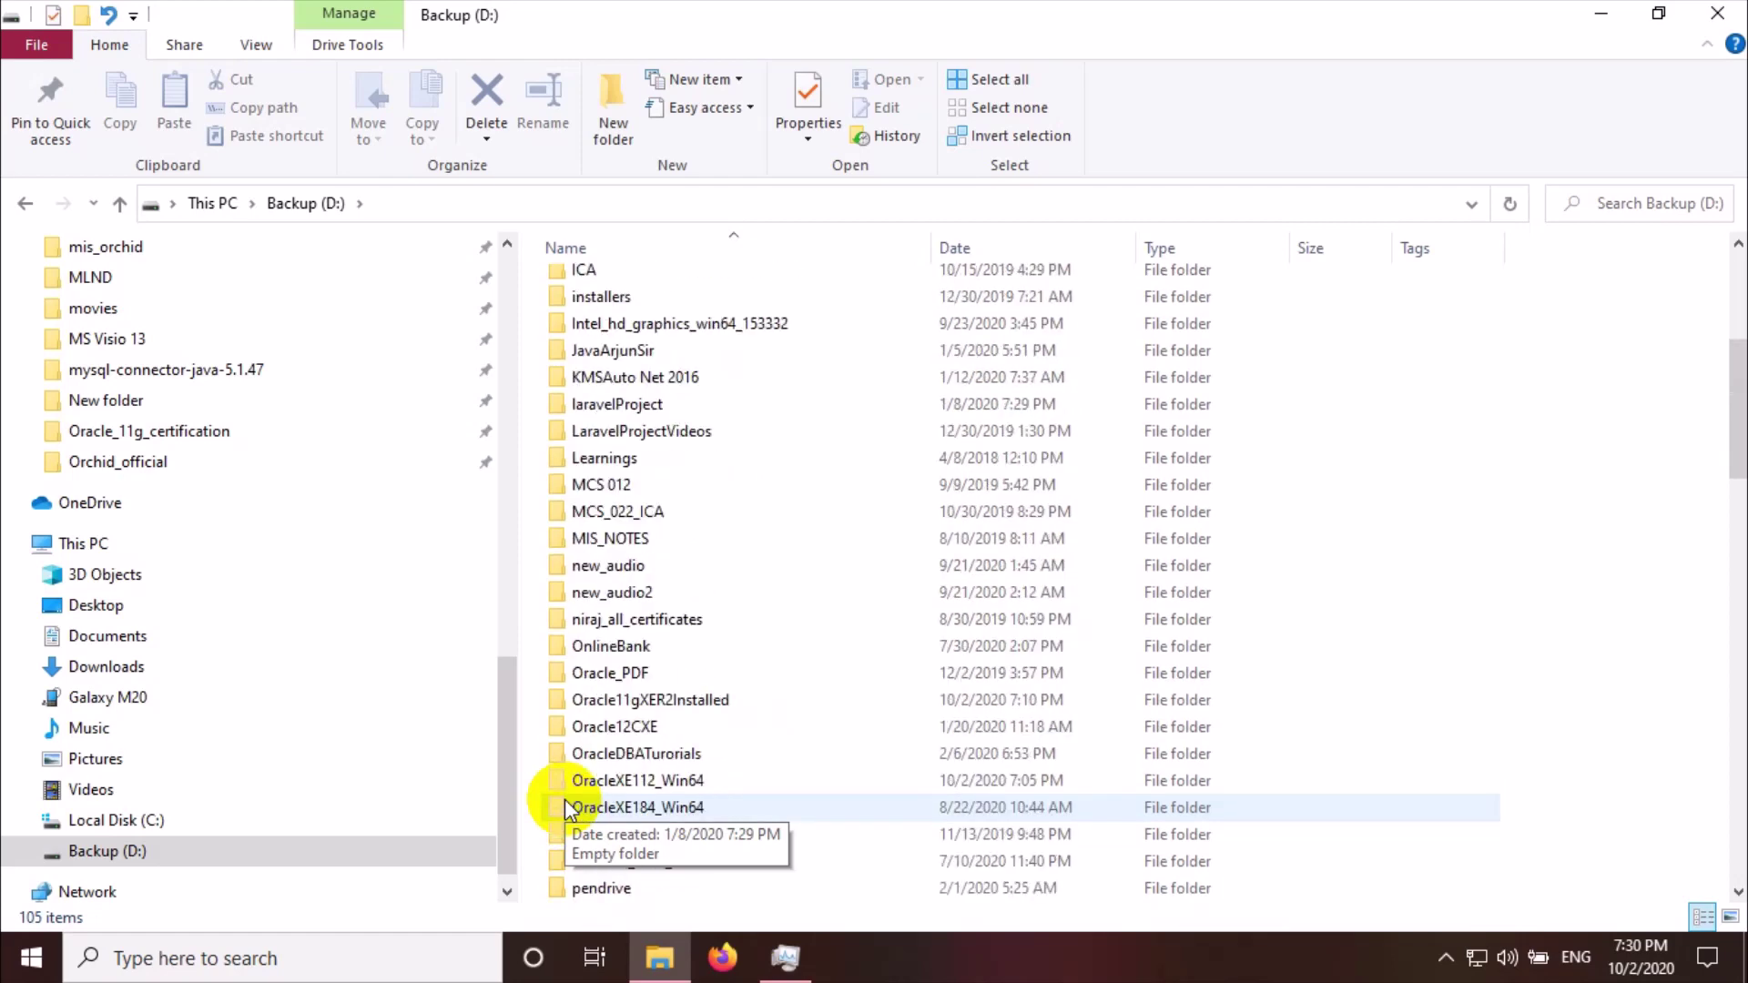
left_click(328, 970)
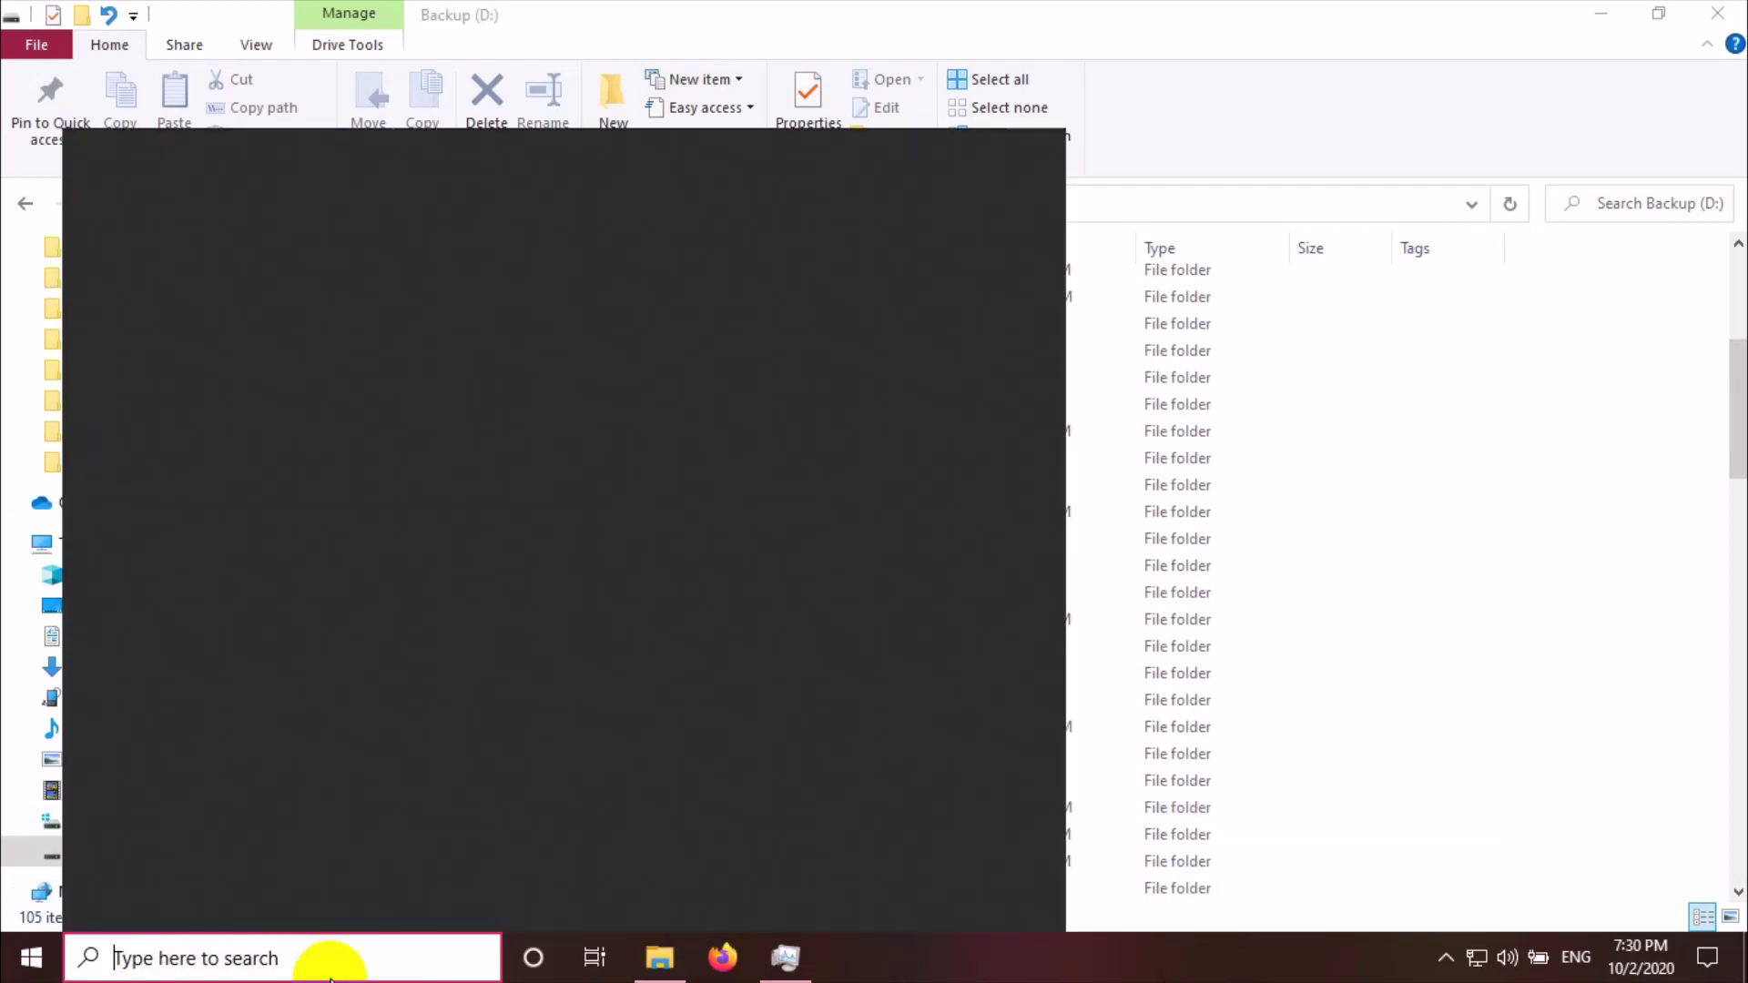
type("Data")
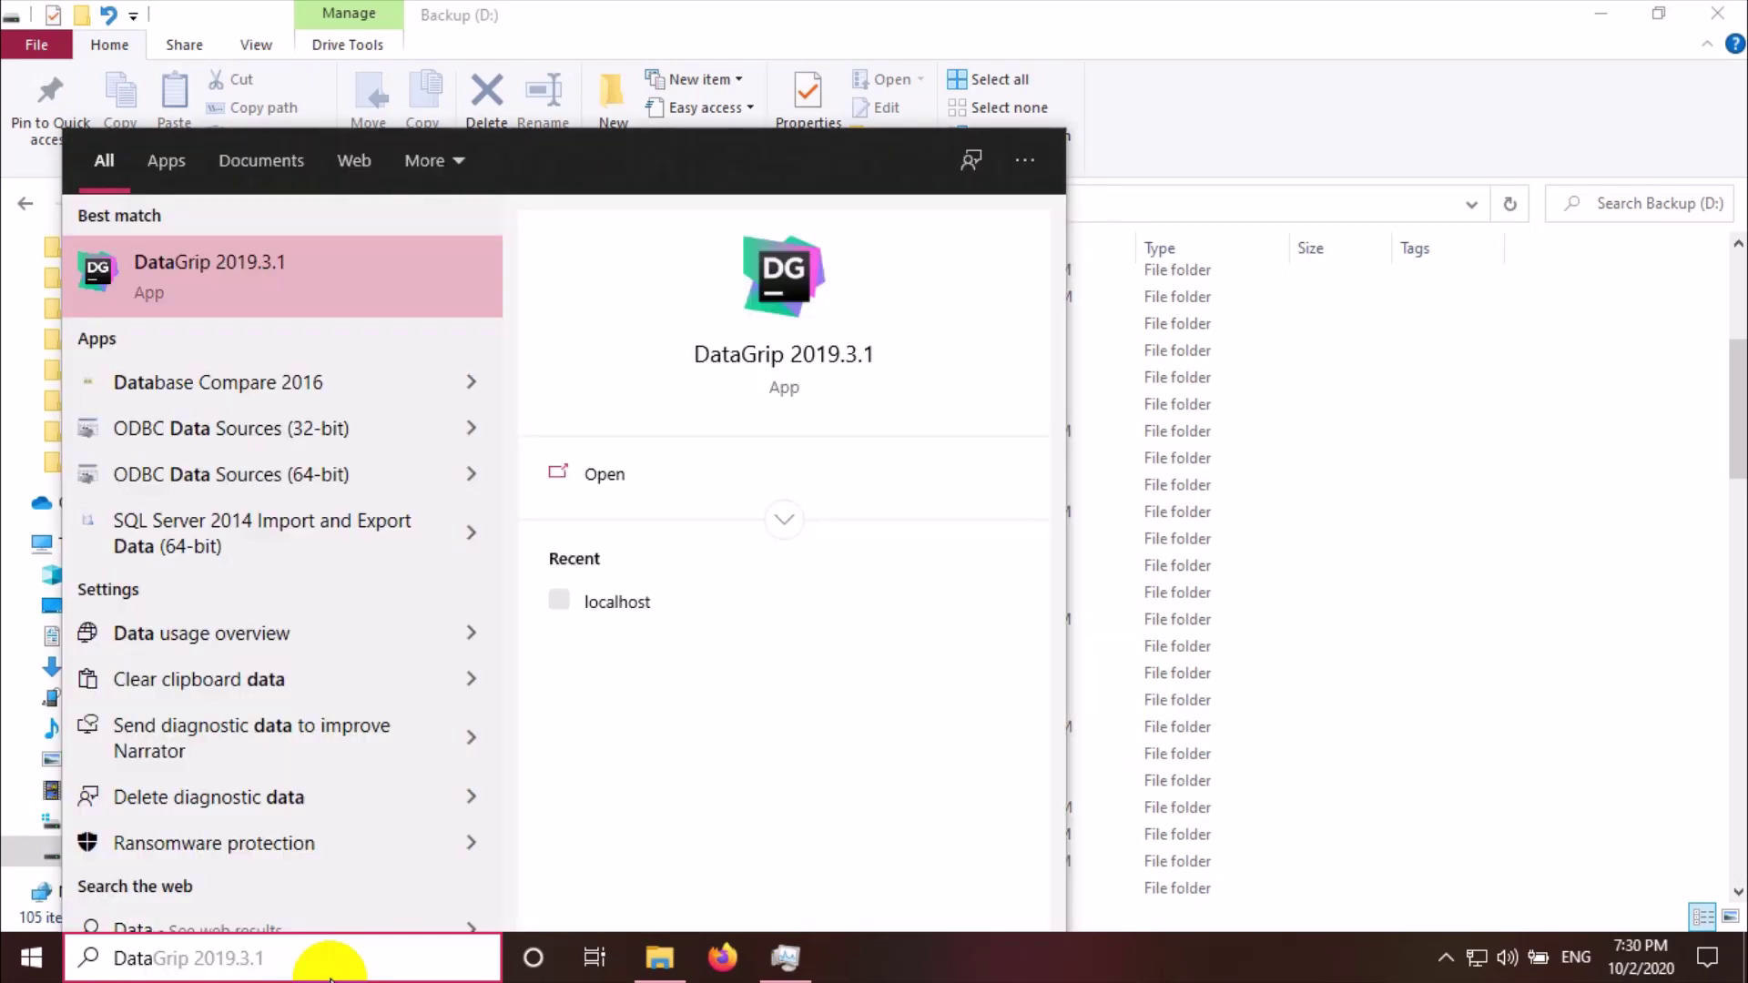
key("Return")
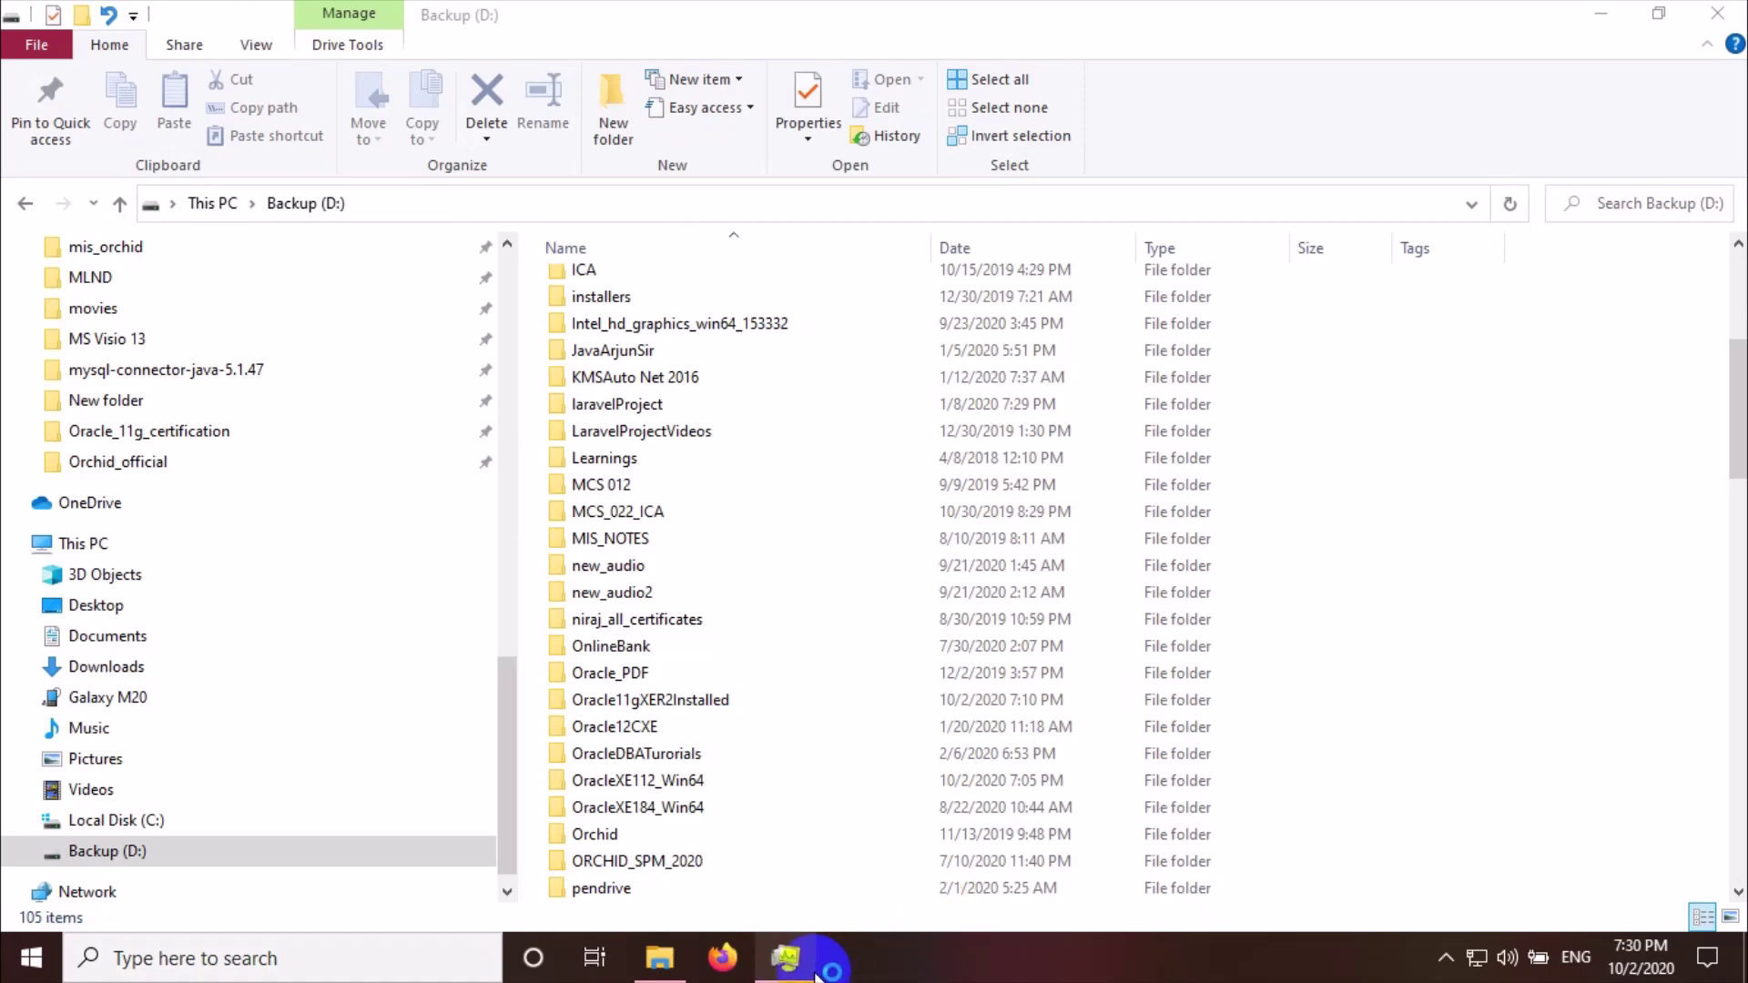
mouse_move(816, 976)
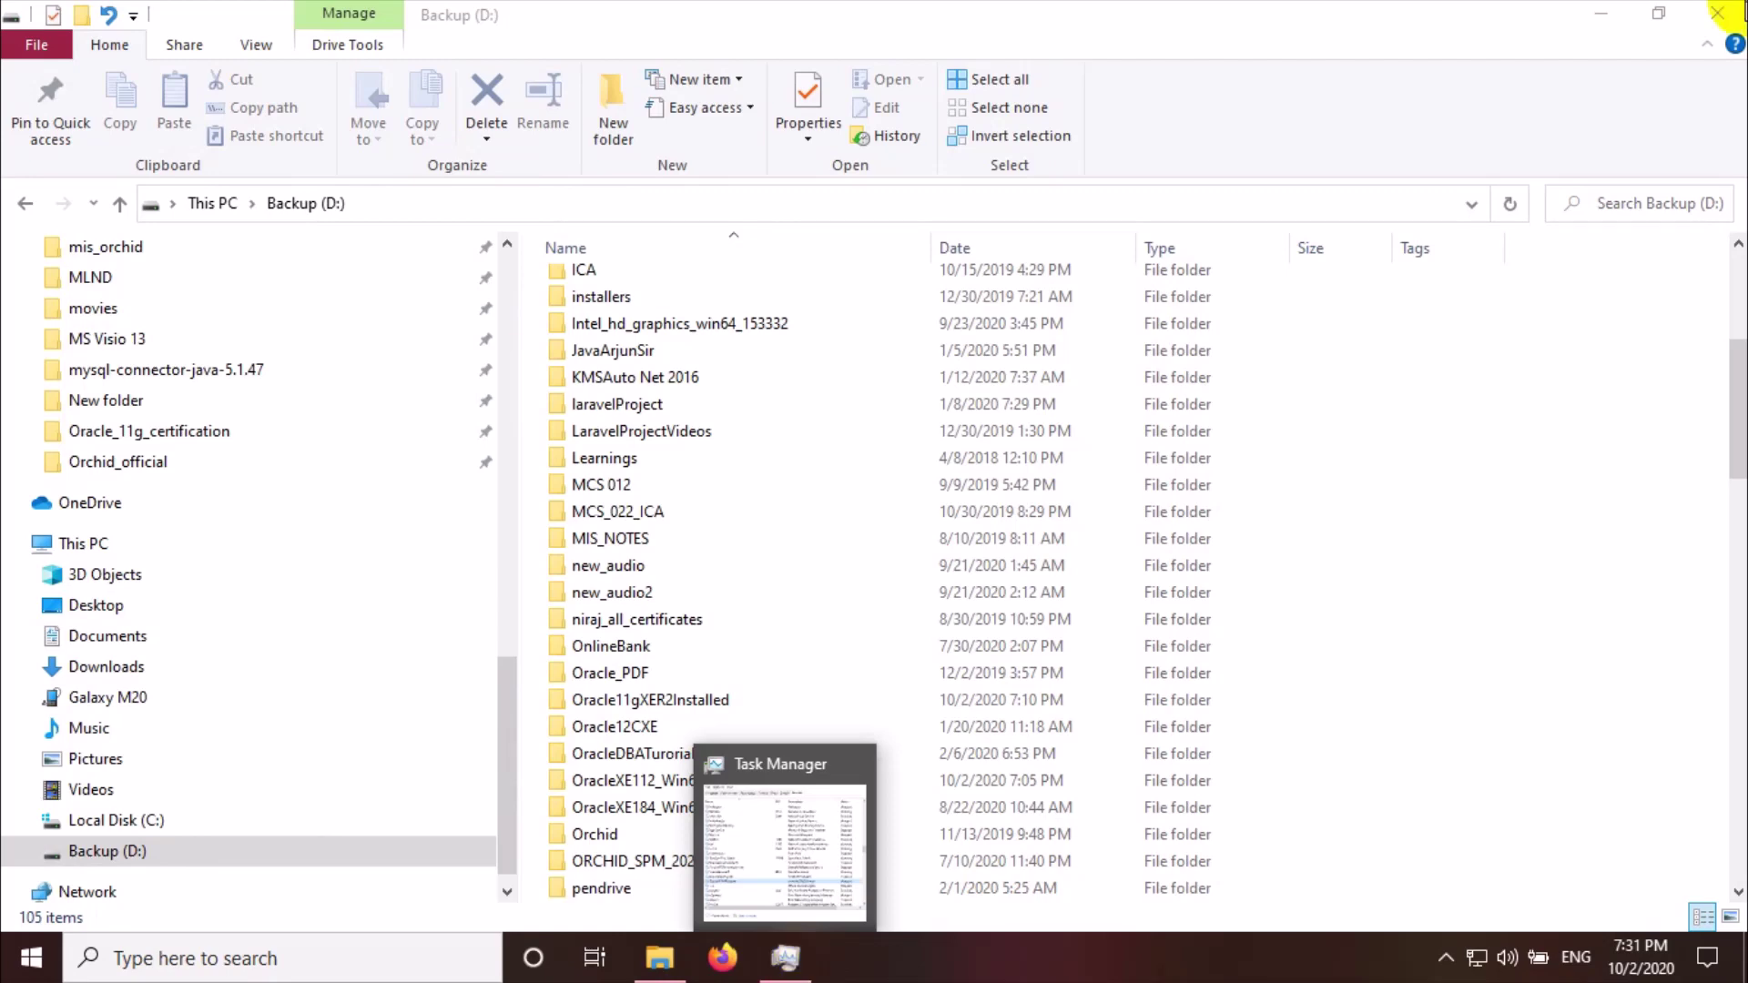
left_click(1707, 24)
left_click(1707, 24)
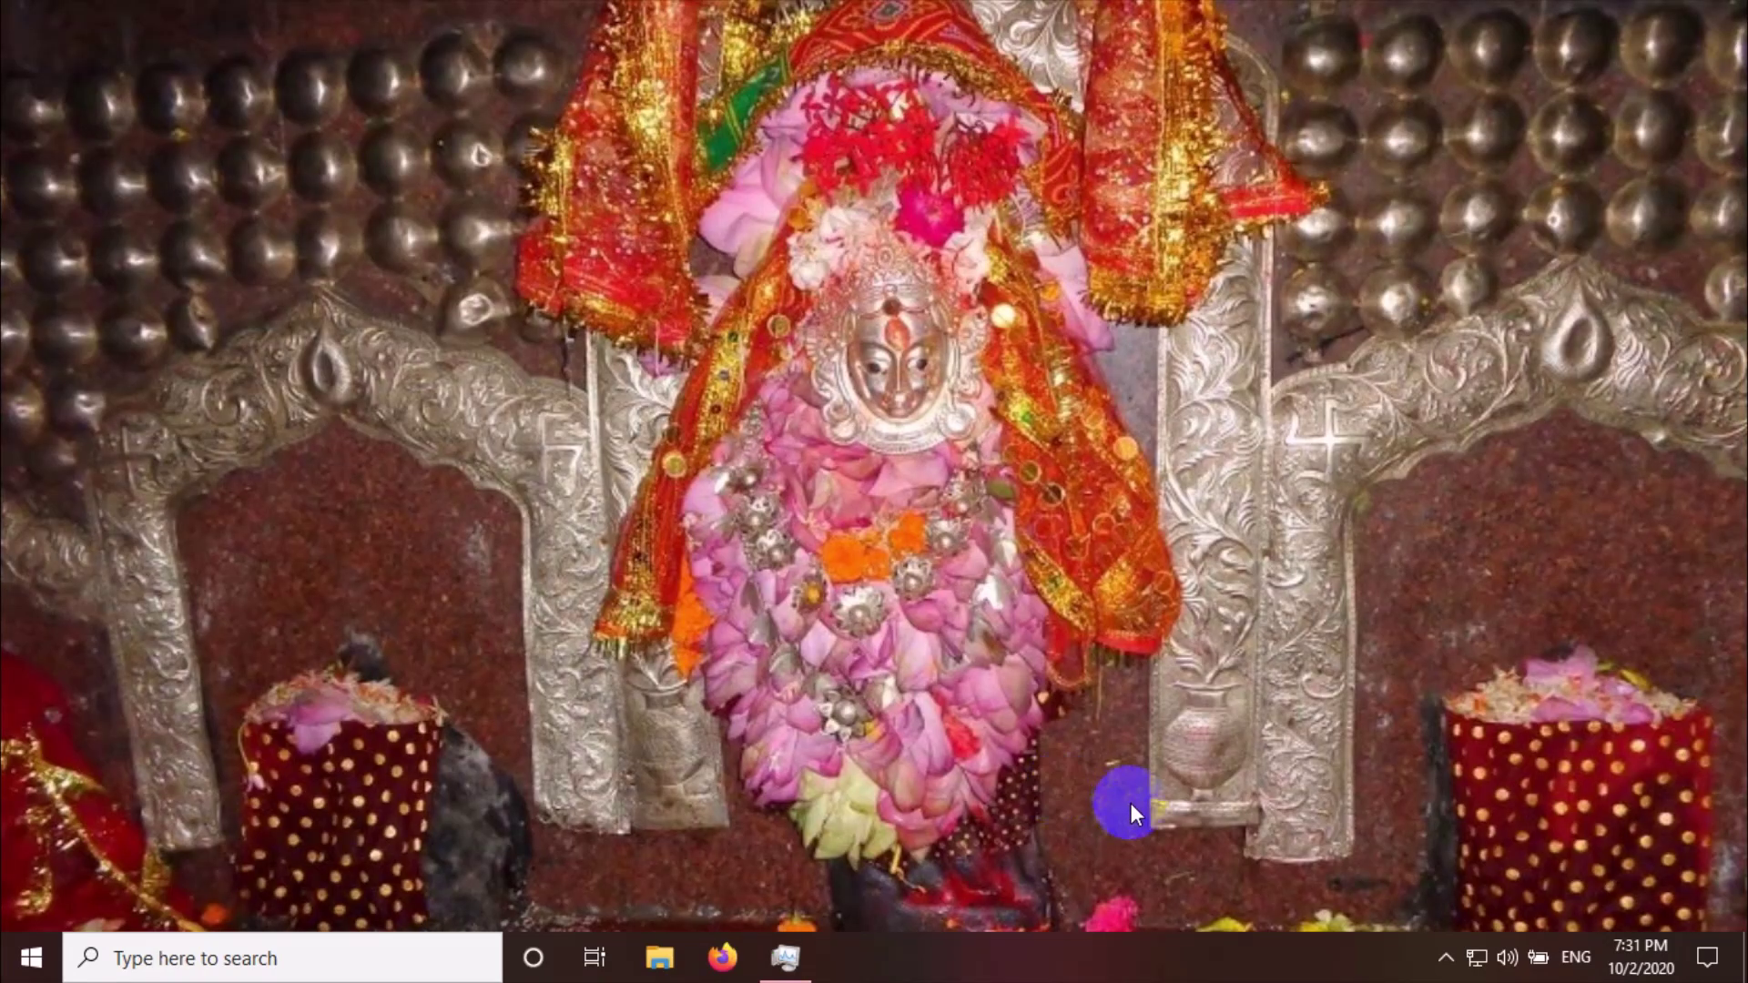
left_click(278, 959)
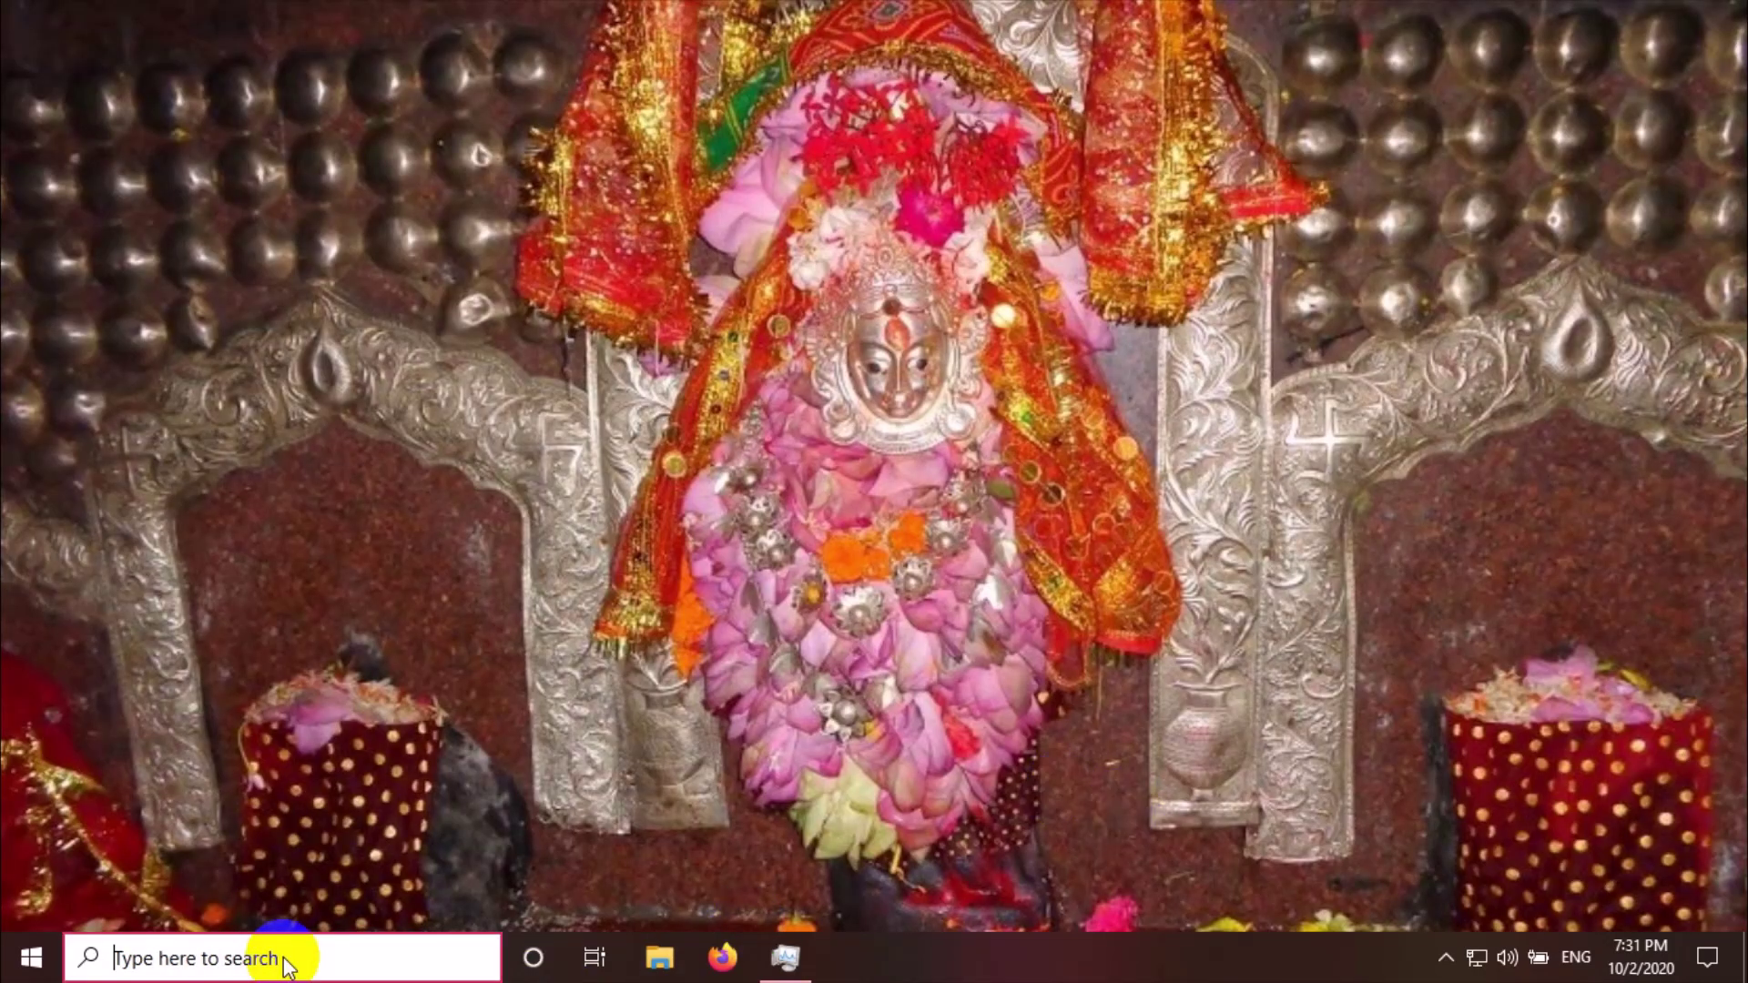
type("chrome")
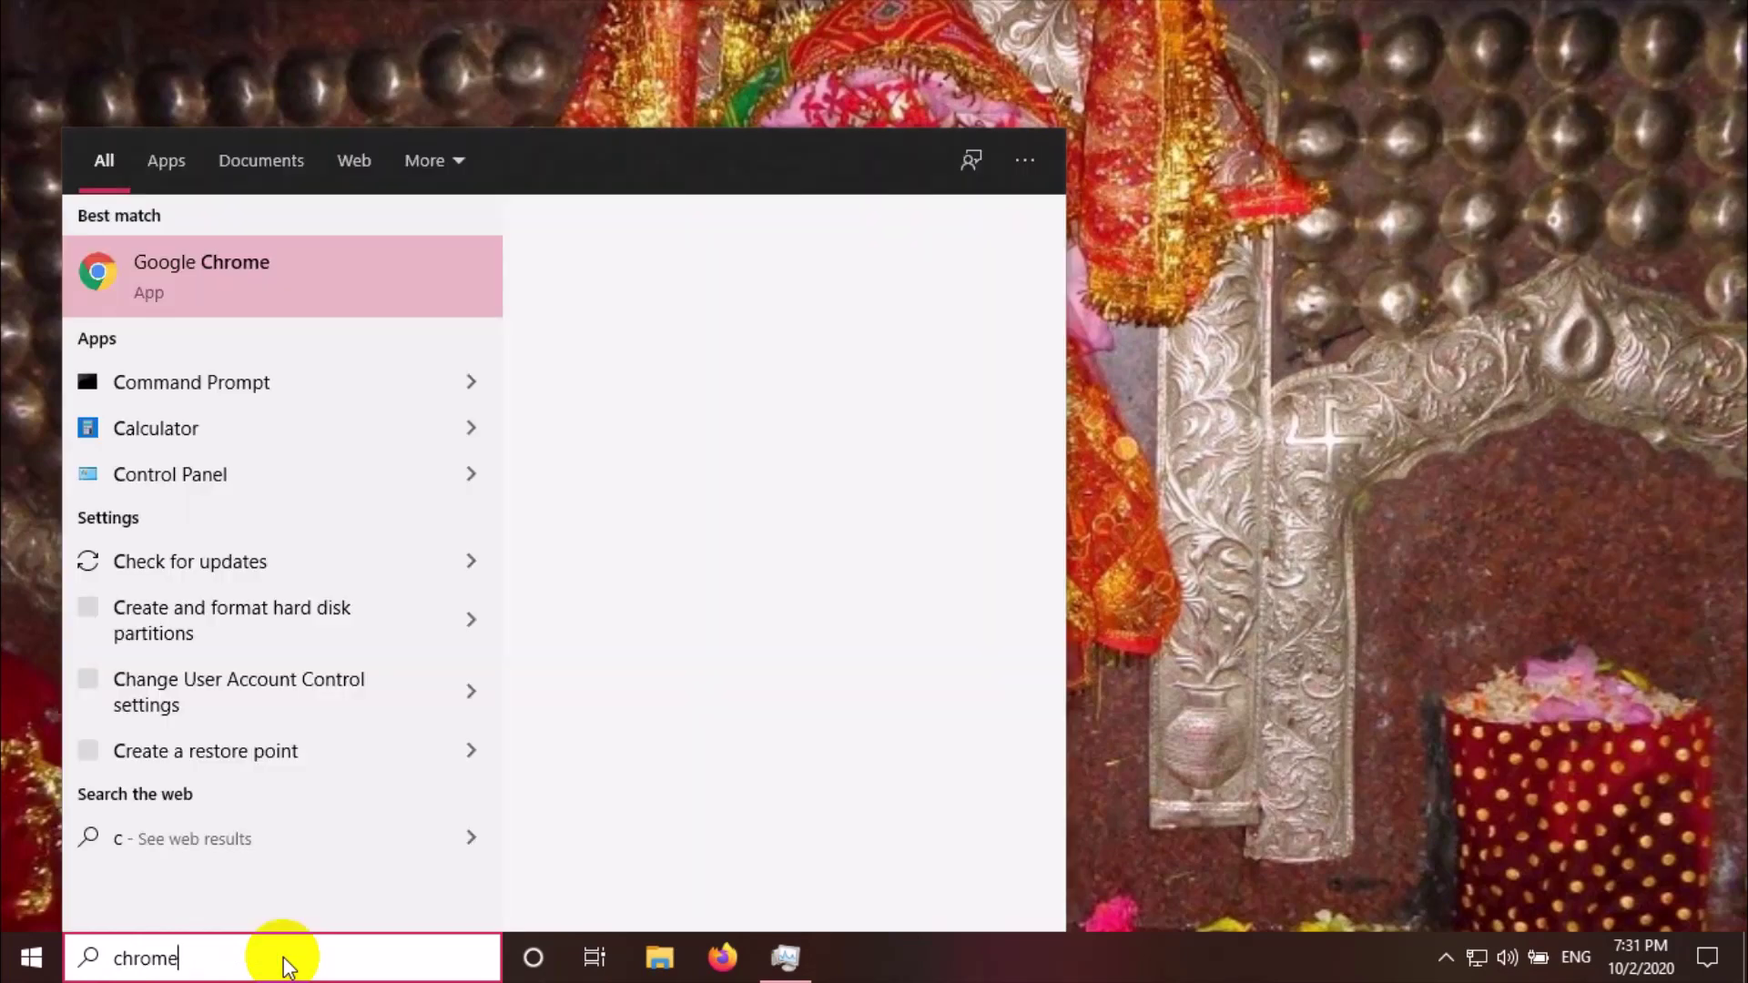
left_click(282, 961)
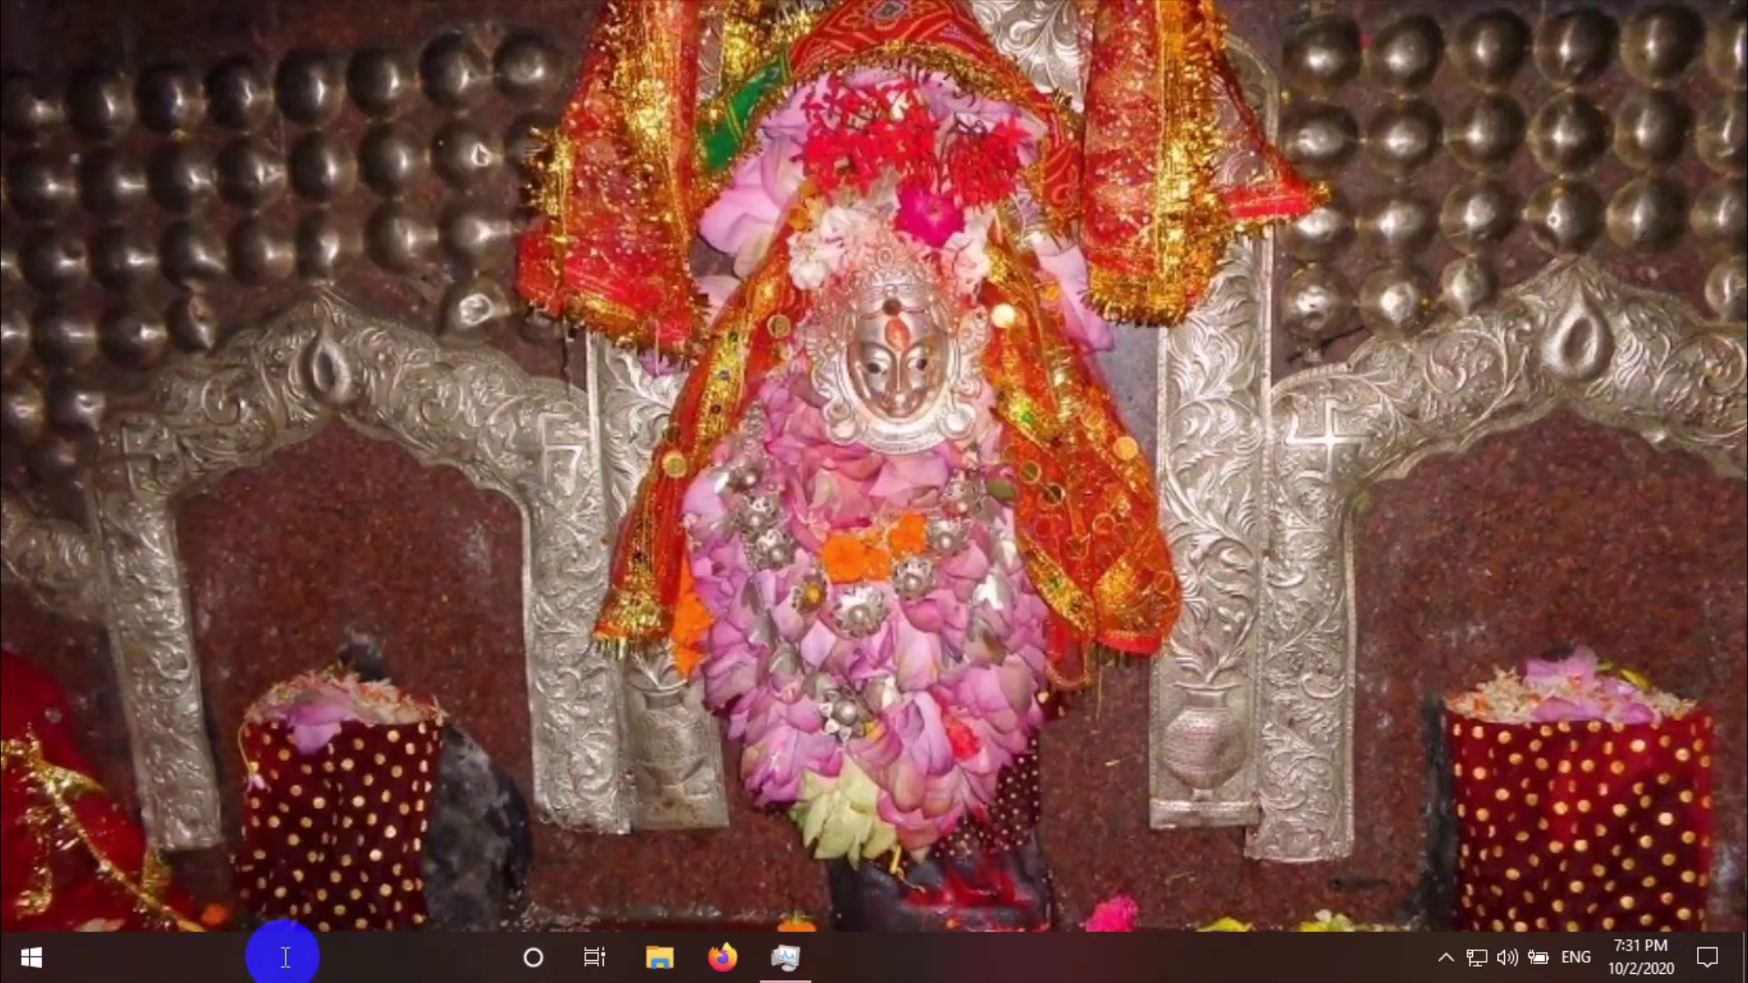